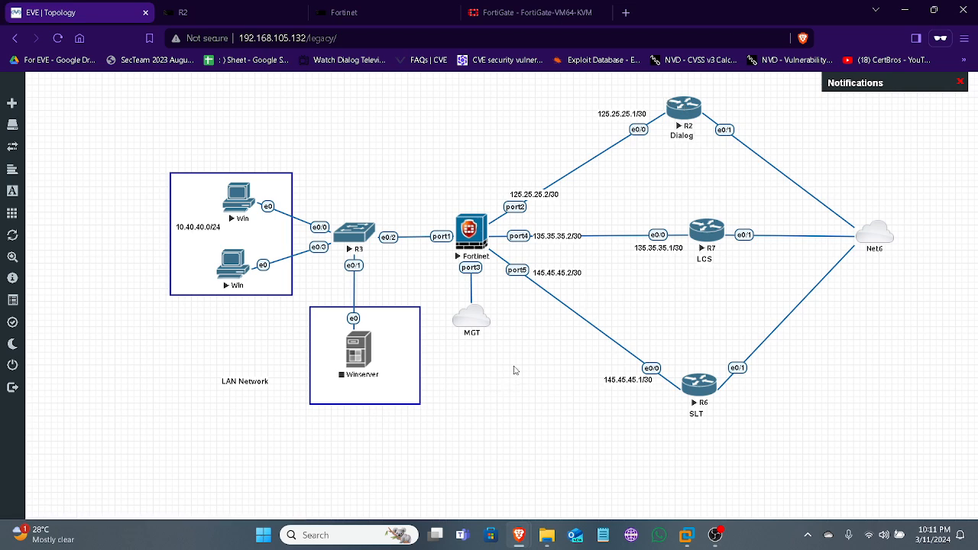
Review the FortiGate network interfaces, including those under port1, and compare them with the EVE topology diagram
{"action": "left_click", "coordinate": [554, 8]}
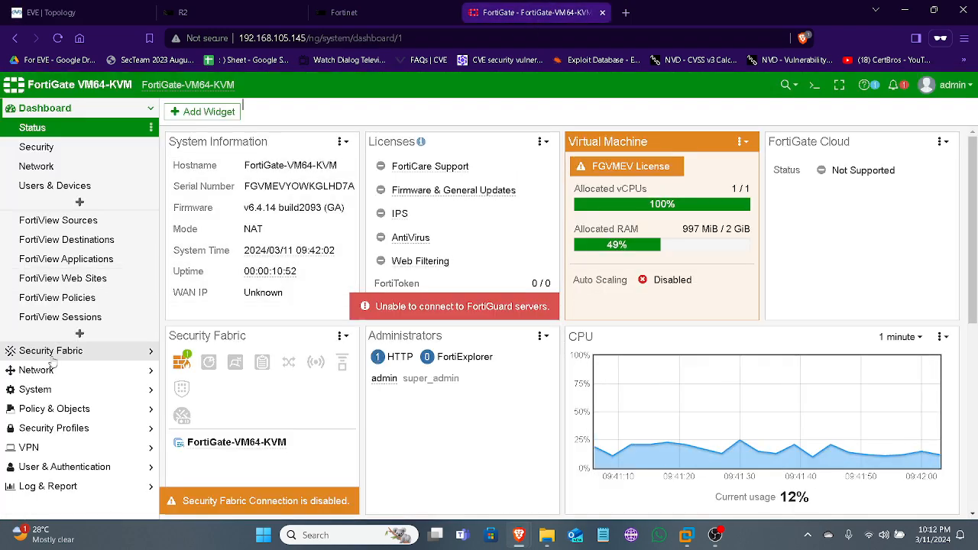
{"action": "left_click", "coordinate": [64, 371]}
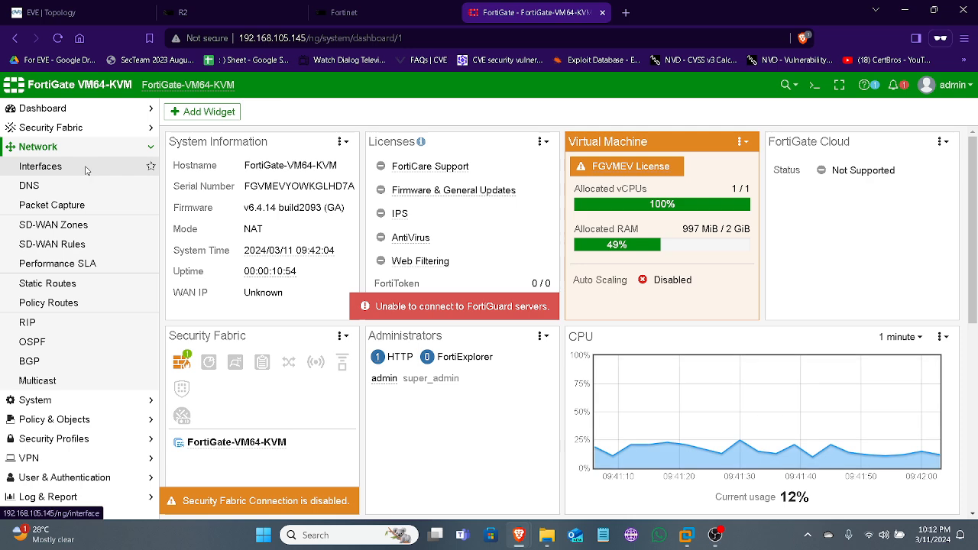
{"action": "left_click", "coordinate": [86, 168]}
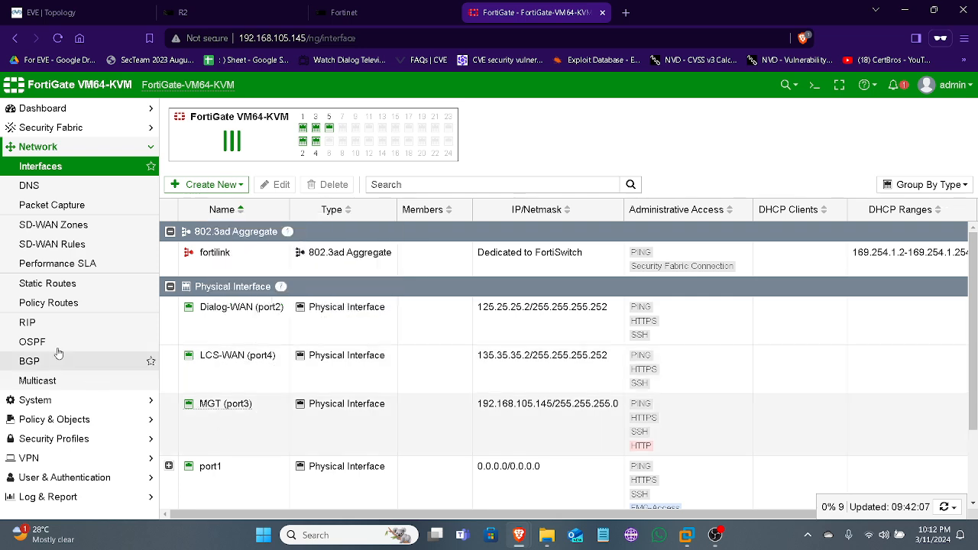
{"action": "left_click", "coordinate": [54, 12]}
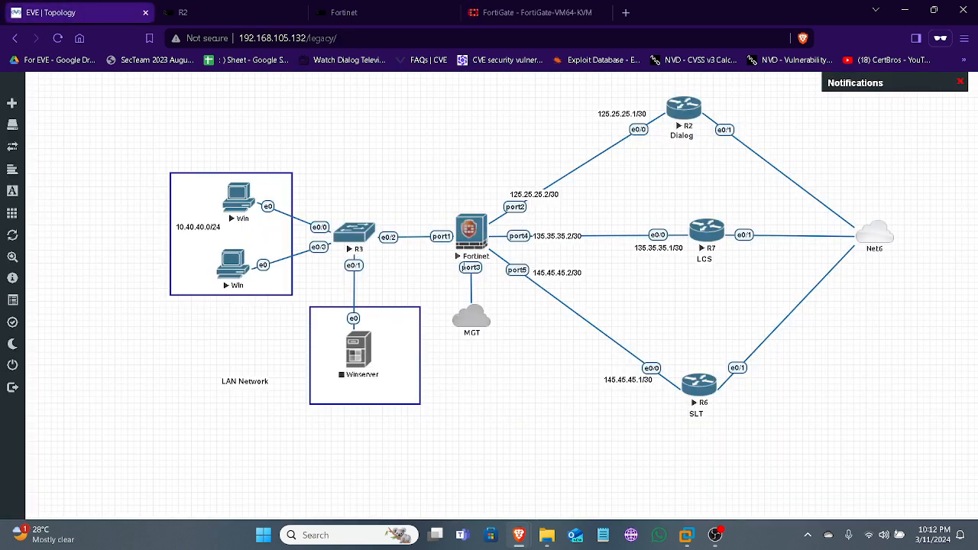
{"action": "left_click", "coordinate": [538, 14]}
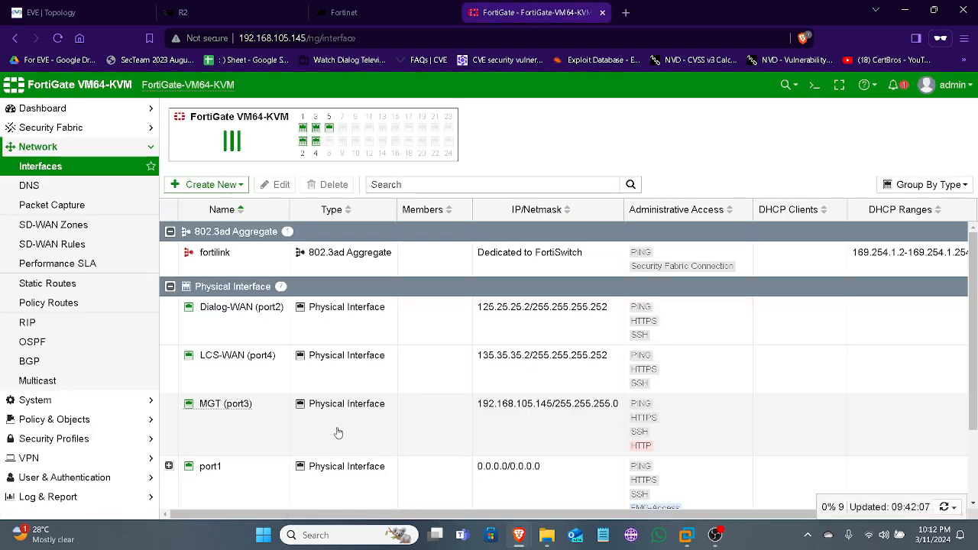
{"action": "left_click", "coordinate": [169, 466]}
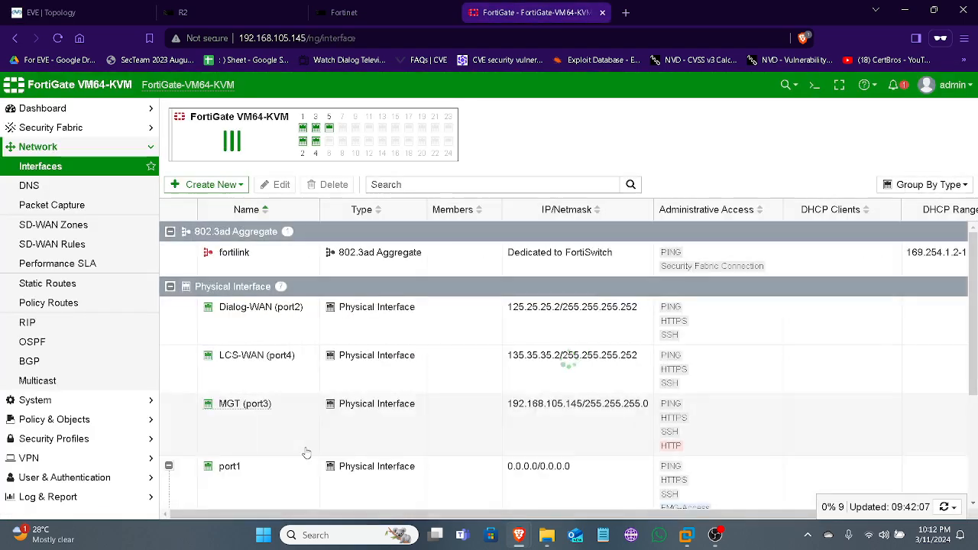
{"action": "scroll", "coordinate": [306, 454], "scroll_direction": "down", "scroll_amount": 3}
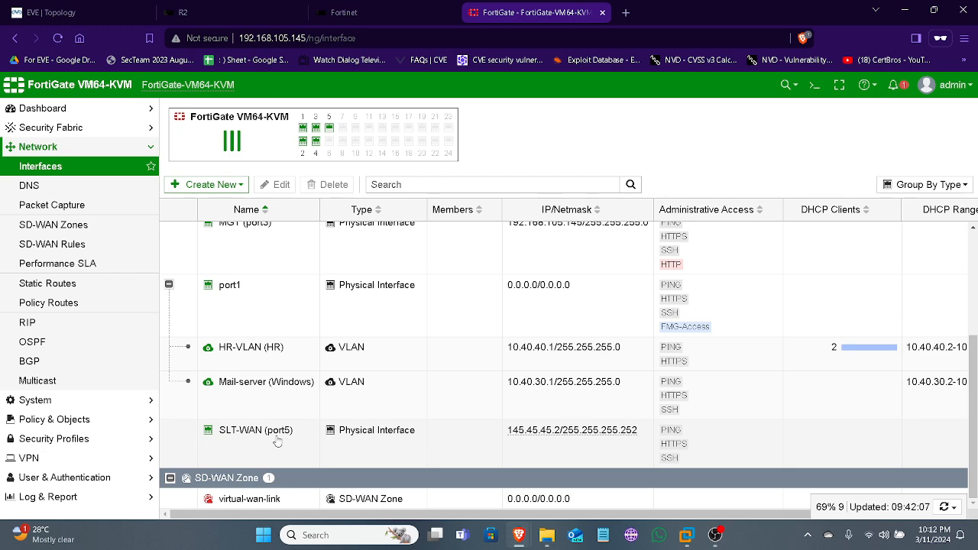
{"action": "mouse_move", "coordinate": [232, 440]}
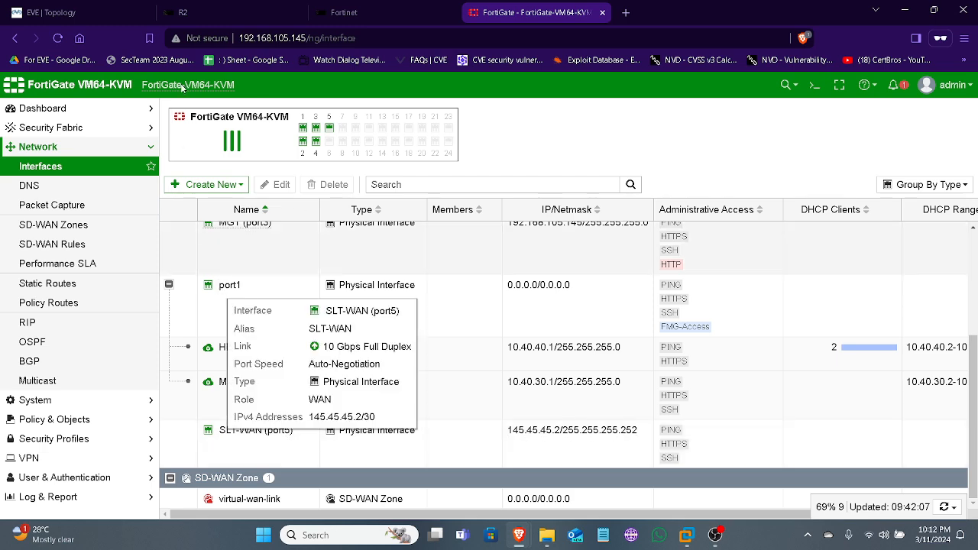
{"action": "left_click", "coordinate": [124, 20]}
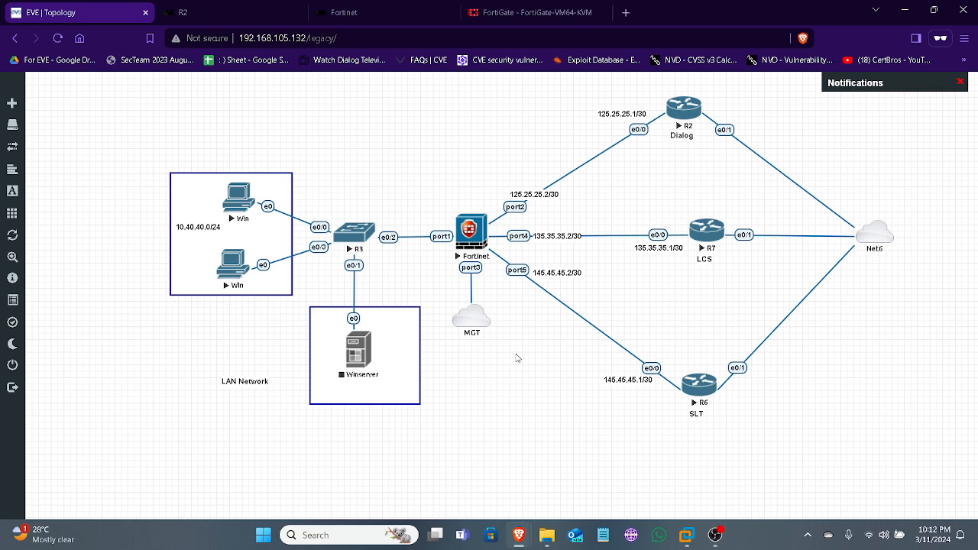
{"action": "left_click", "coordinate": [518, 10]}
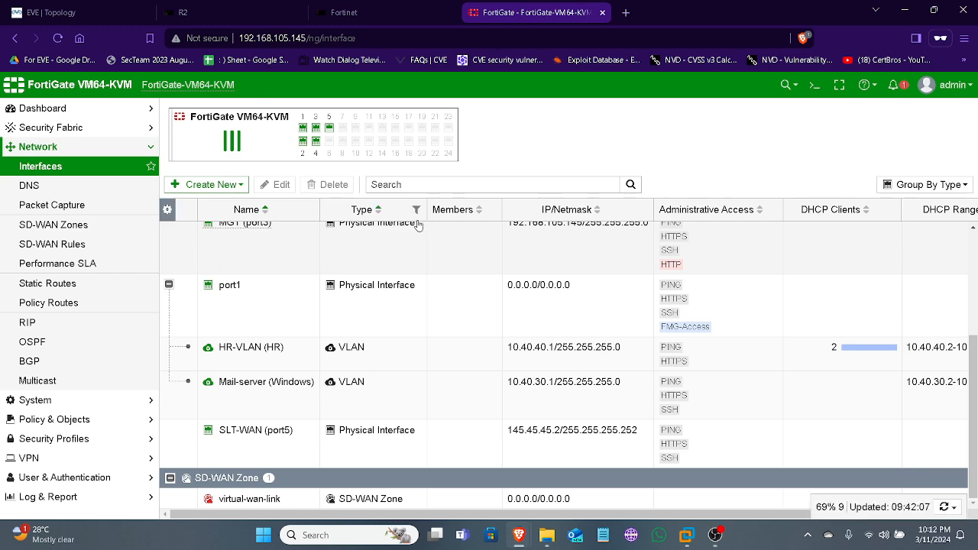
{"action": "scroll", "coordinate": [343, 339], "scroll_direction": "up", "scroll_amount": 3}
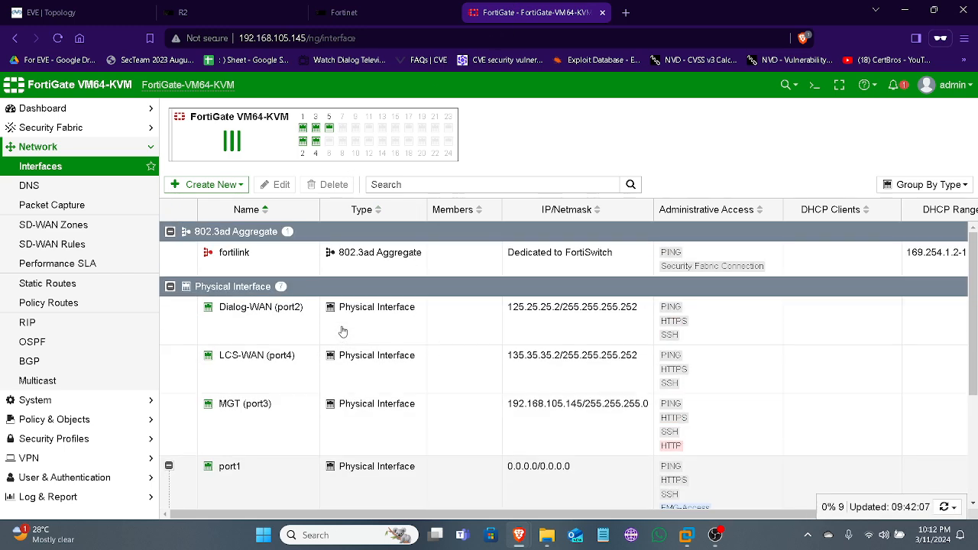
Start a new SD-WAN member on interface SLT-WAN (port5) and clear its default gateway
{"action": "left_click", "coordinate": [94, 228]}
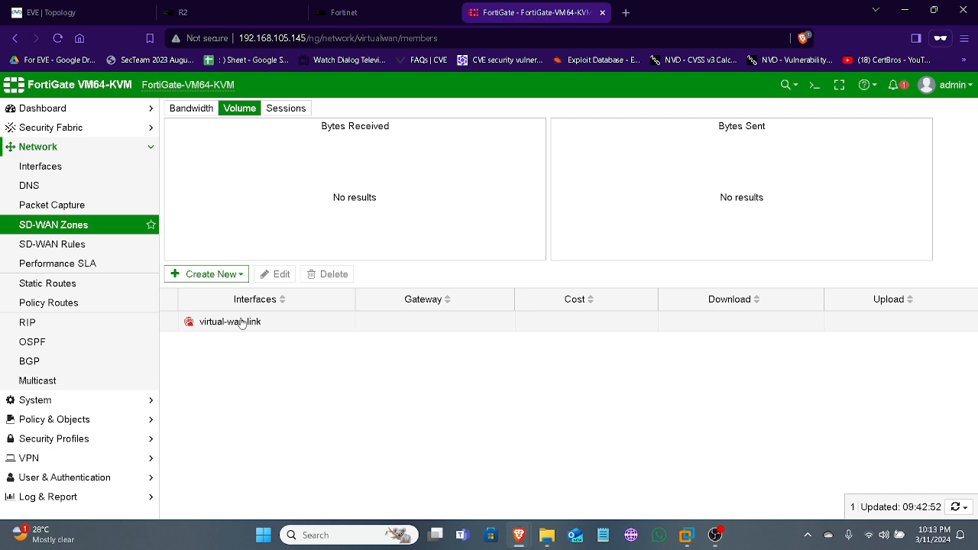
{"action": "left_click", "coordinate": [240, 280]}
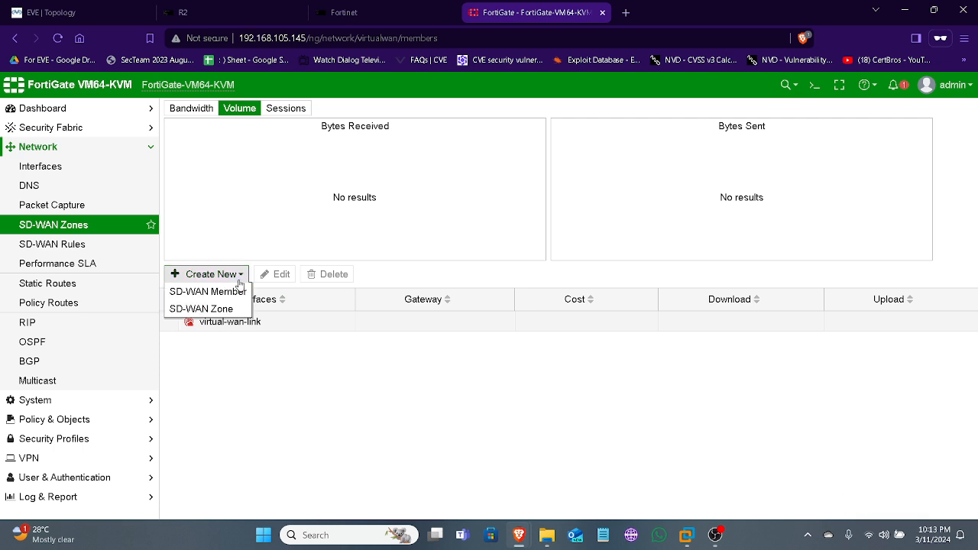
{"action": "left_click", "coordinate": [234, 294]}
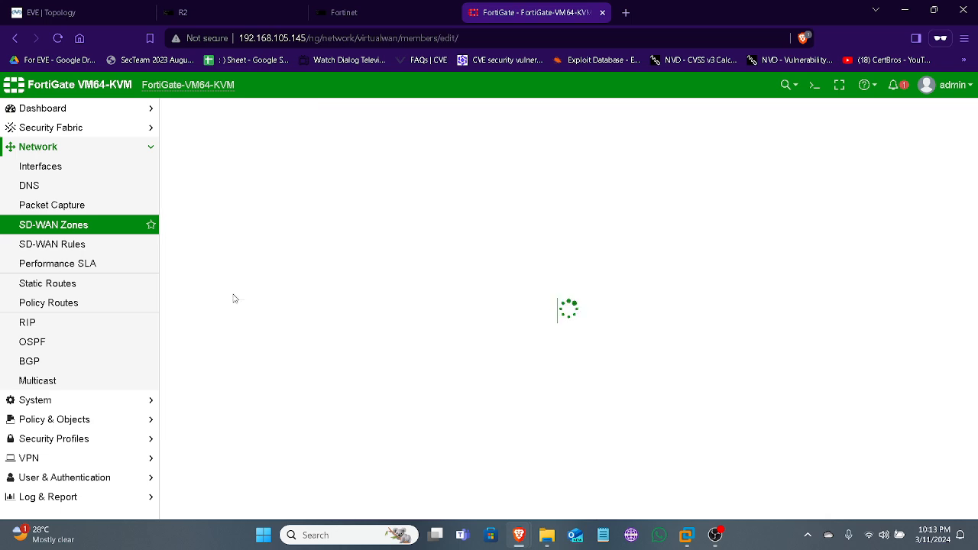
{"action": "left_click", "coordinate": [340, 145]}
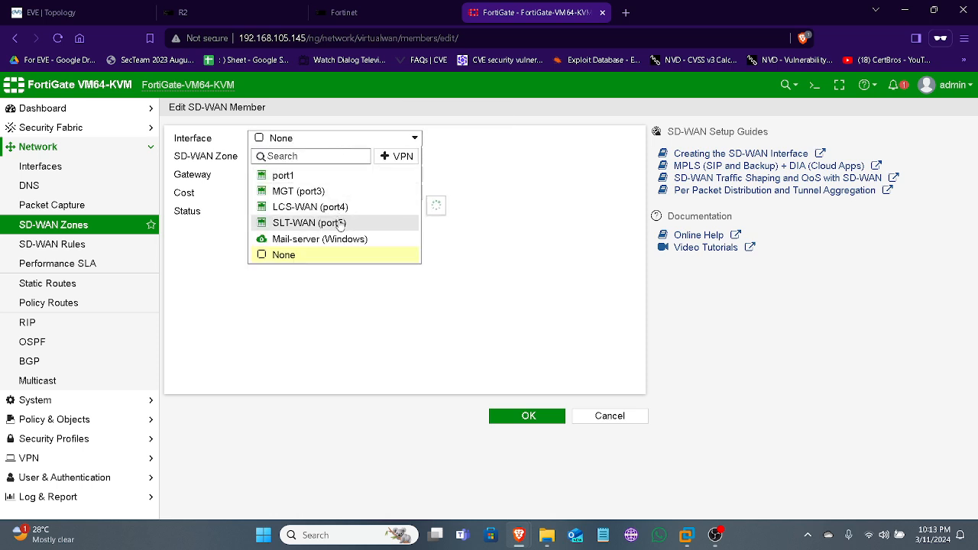
{"action": "left_click", "coordinate": [340, 223]}
{"action": "left_click", "coordinate": [321, 176]}
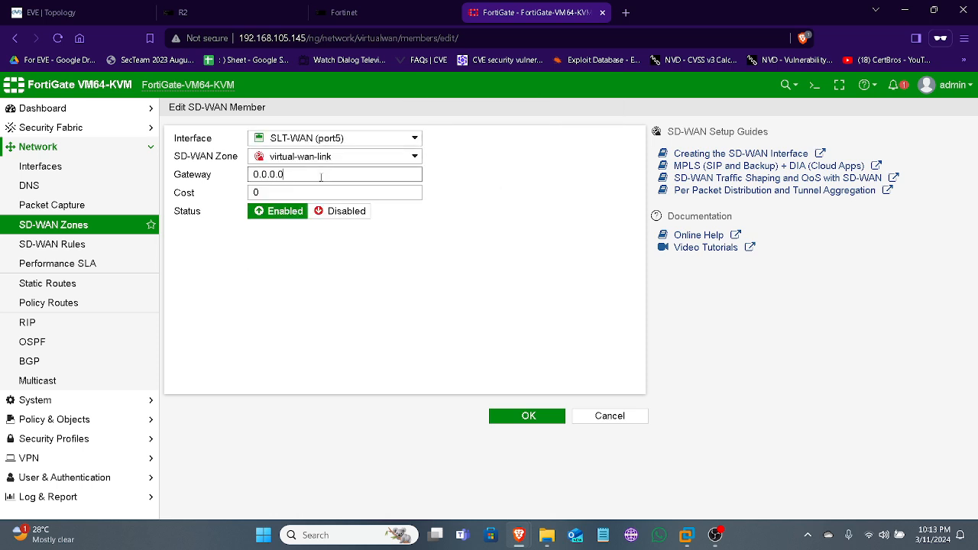
{"action": "key", "text": "ctrl+a"}
{"action": "key", "text": "BackSpace"}
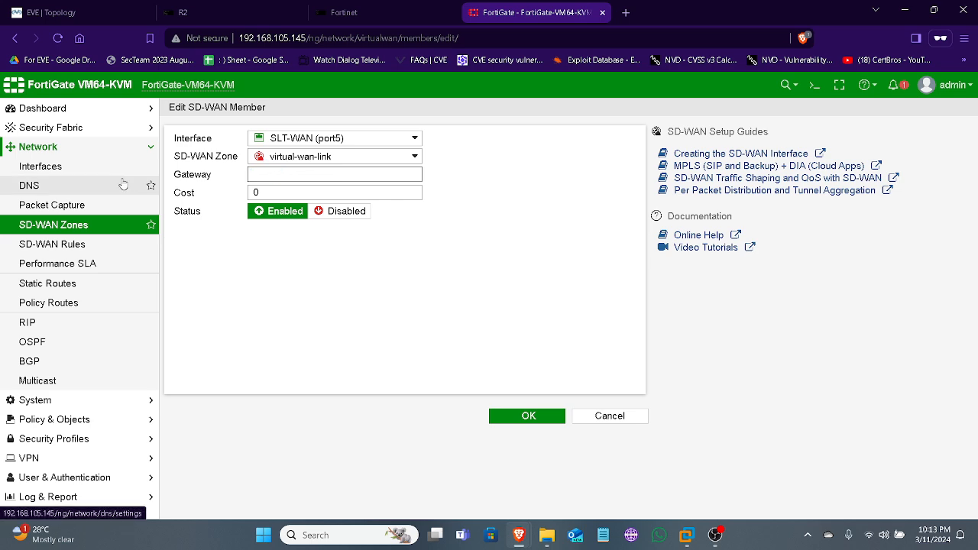
{"action": "mouse_move", "coordinate": [301, 141]}
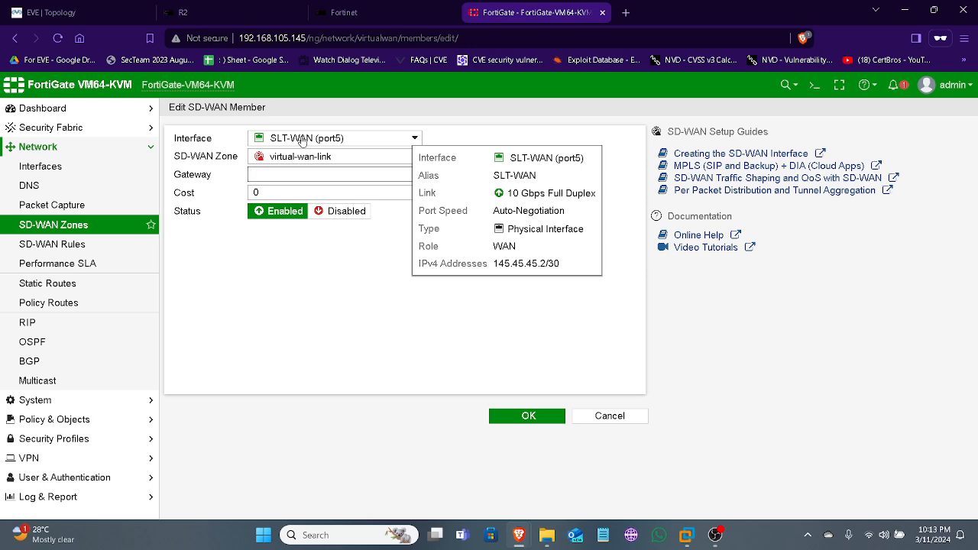
Look up the SLT router's address in the EVE topology and return to the member's empty gateway field in FortiGate
{"action": "left_click", "coordinate": [79, 7]}
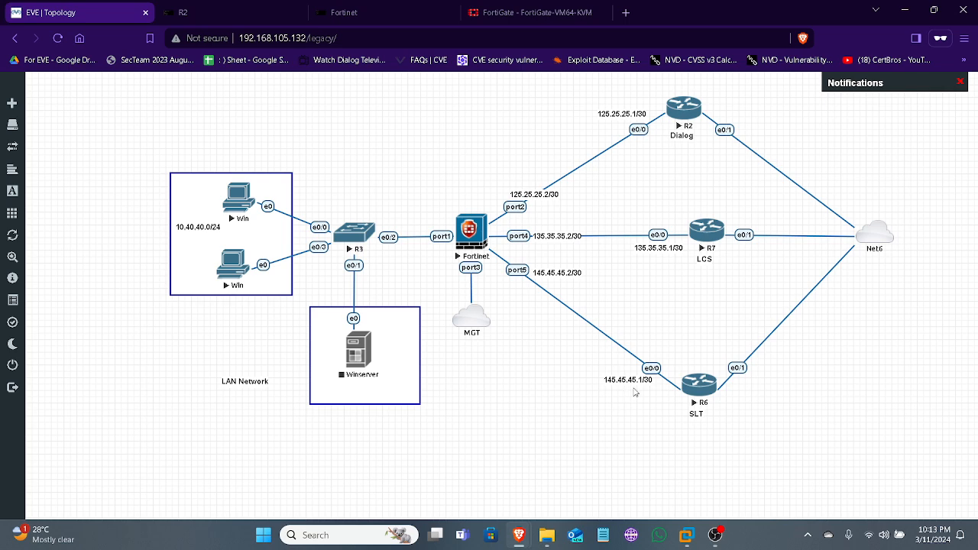
{"action": "left_click", "coordinate": [535, 13]}
{"action": "left_click", "coordinate": [293, 176]}
{"action": "type", "text": "1"}
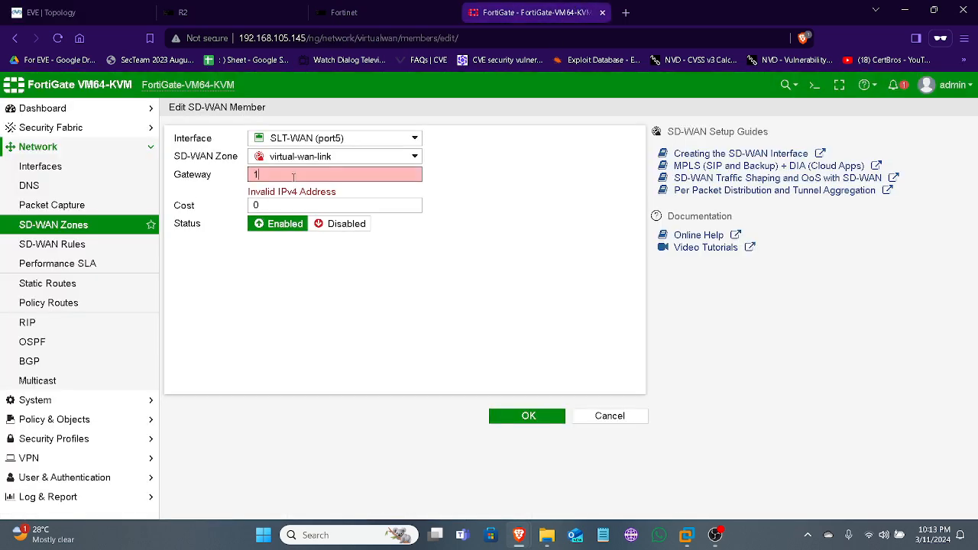
{"action": "key", "text": "BackSpace"}
{"action": "key", "text": "BackSpace"}
{"action": "key", "text": "BackSpace"}
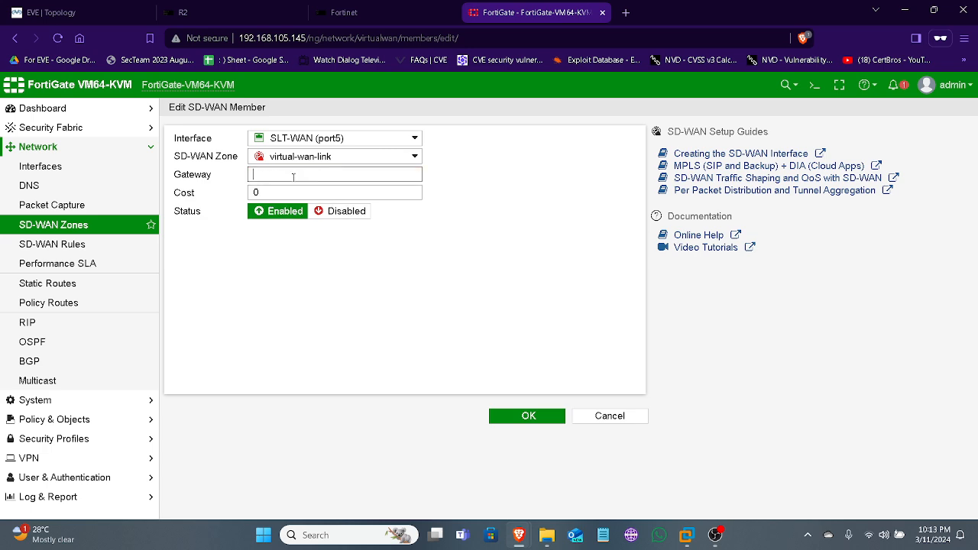
Set the SLT-WAN (port5) member's gateway to 145.45.45.1, save it and expand the virtual-wan-link zone
{"action": "left_click", "coordinate": [336, 139]}
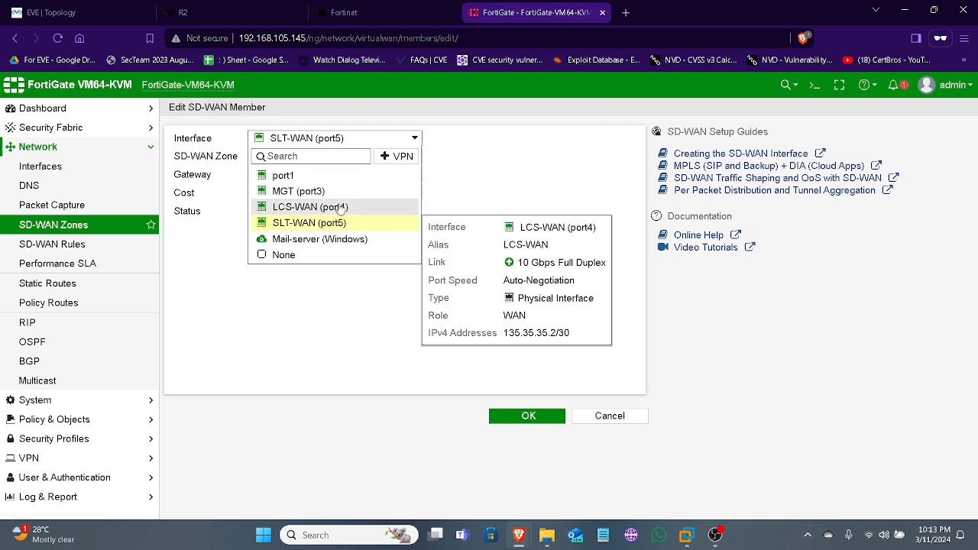
{"action": "left_click", "coordinate": [308, 223]}
{"action": "left_click", "coordinate": [304, 174]}
{"action": "type", "text": "1"}
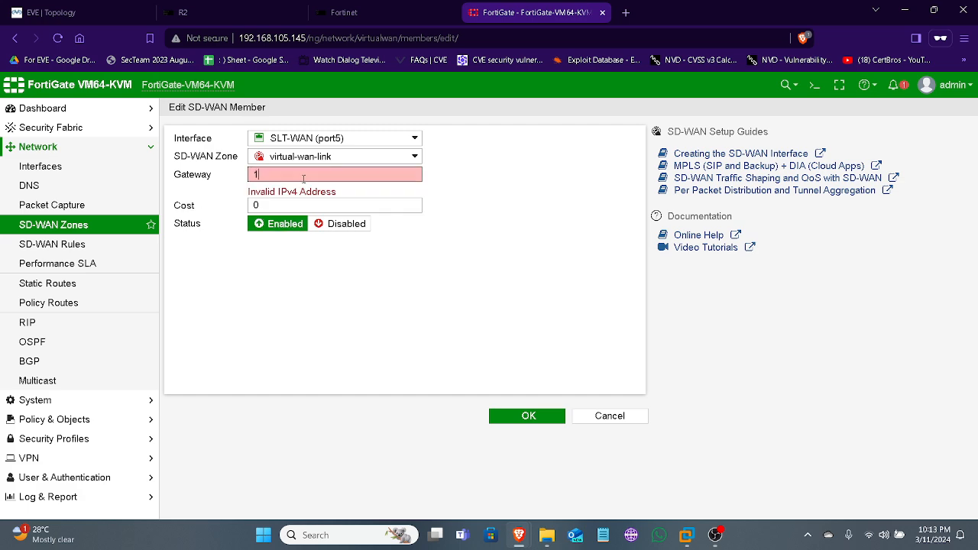
{"action": "type", "text": "45.45.45.1"}
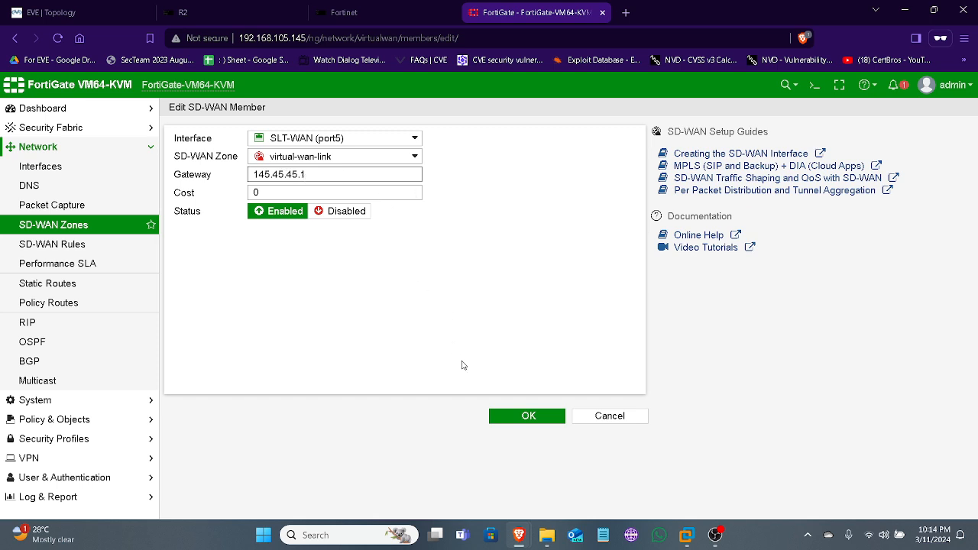
{"action": "left_click", "coordinate": [512, 418]}
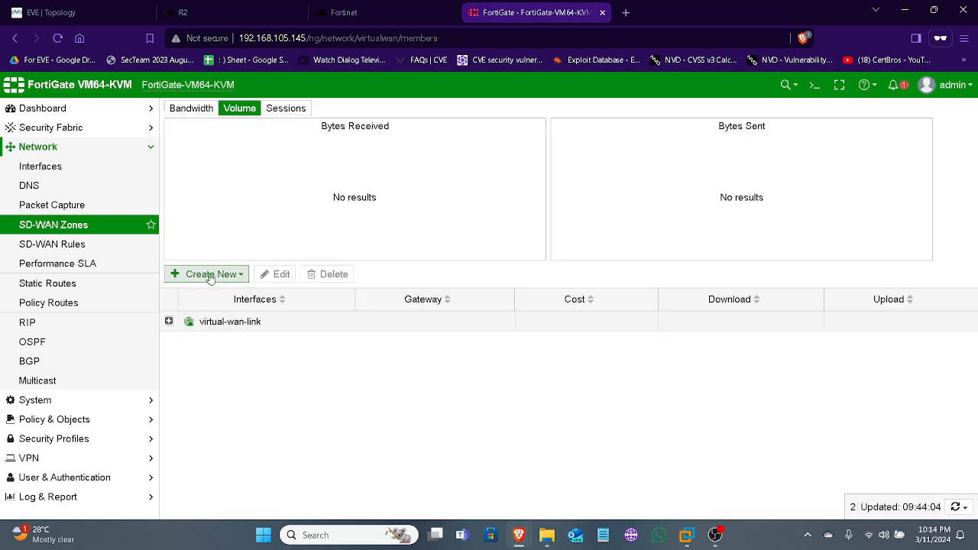
{"action": "left_click", "coordinate": [168, 321]}
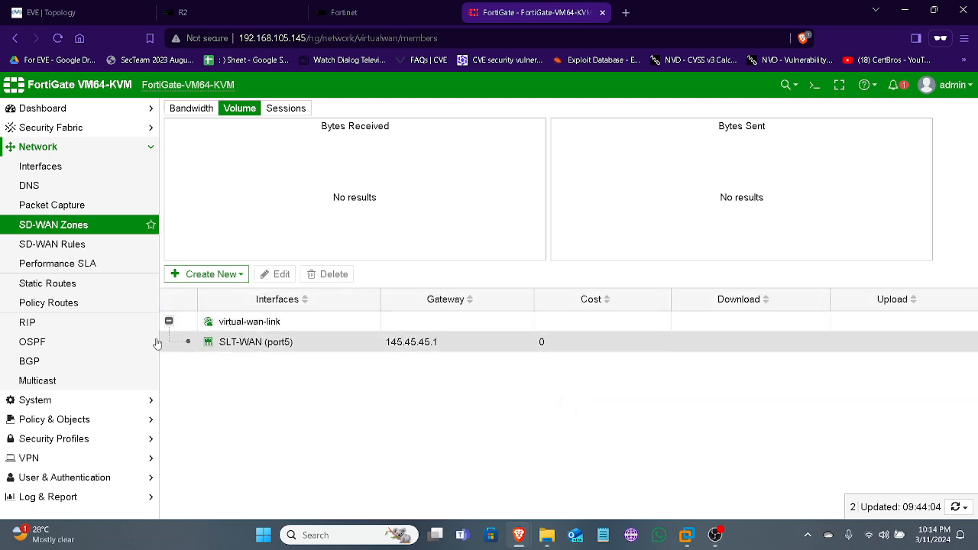
Add LCS-WAN (port4) as an SD-WAN member of virtual-wan-link with gateway 135.35.35.1, and check the EVE topology
{"action": "left_click", "coordinate": [235, 275]}
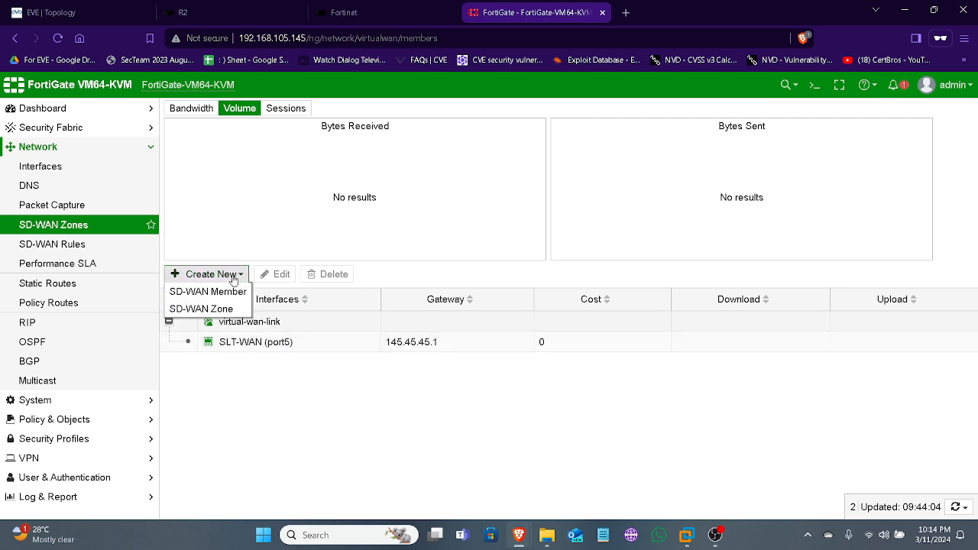
{"action": "left_click", "coordinate": [218, 291]}
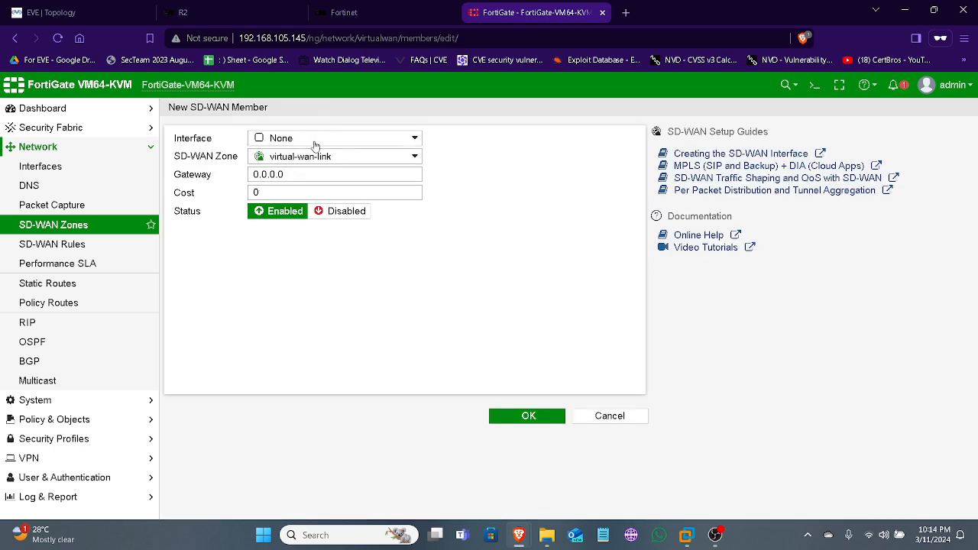
{"action": "left_click", "coordinate": [313, 142]}
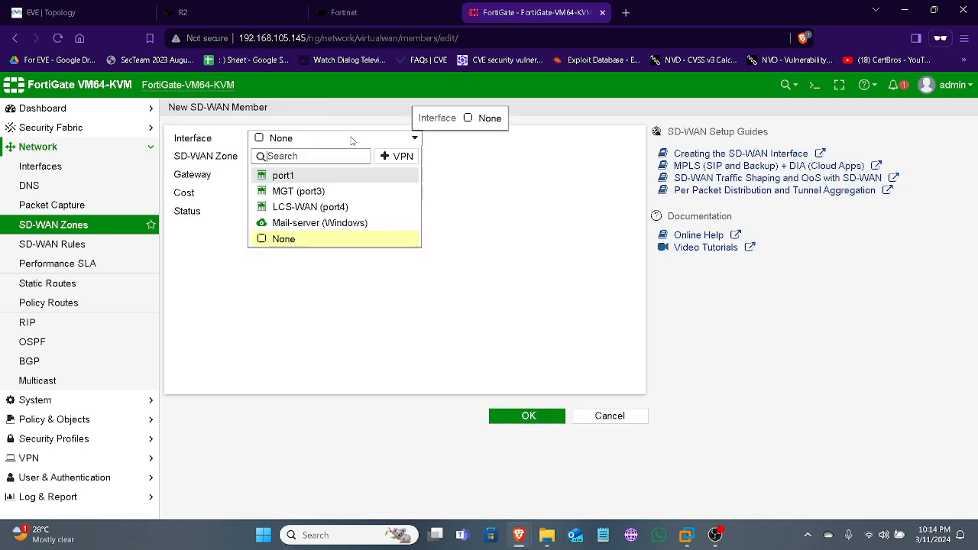
{"action": "left_click", "coordinate": [309, 208]}
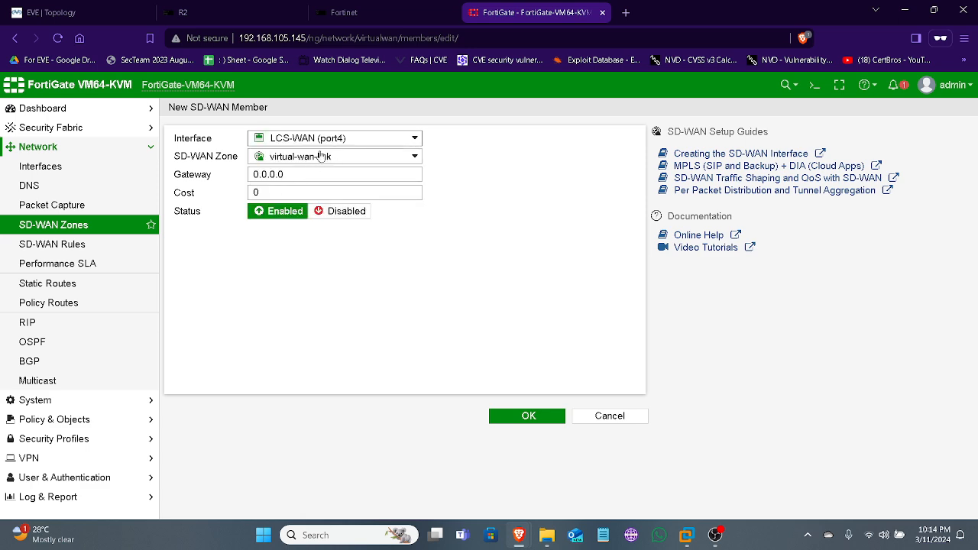
{"action": "mouse_move", "coordinate": [324, 144]}
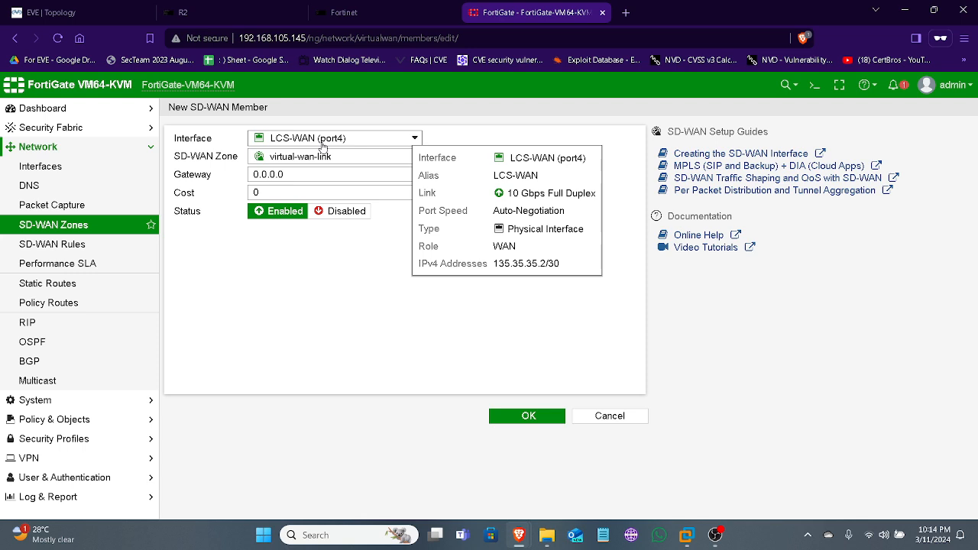
{"action": "left_click_drag", "start_coordinate": [306, 172], "coordinate": [220, 178]}
{"action": "type", "text": "135"}
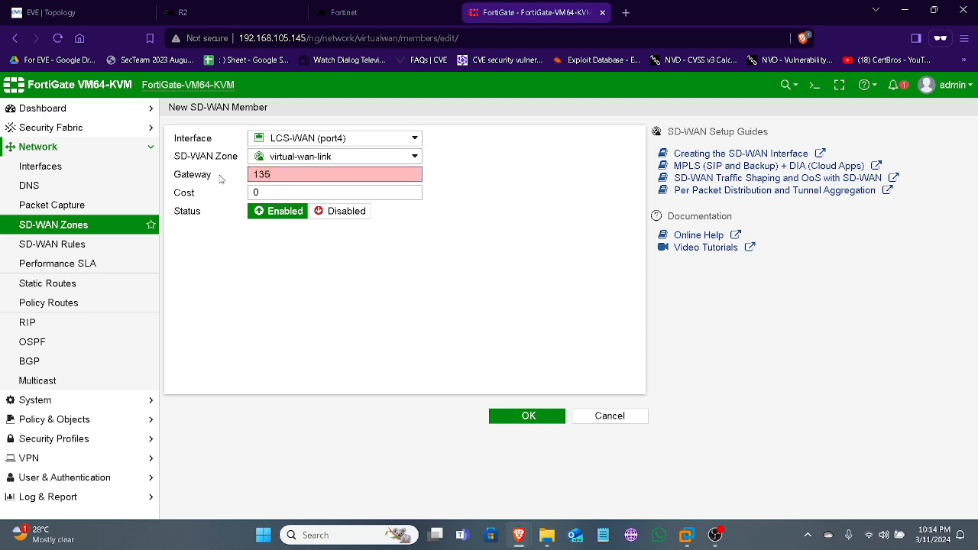
{"action": "type", "text": ".35.35.1"}
{"action": "left_click", "coordinate": [557, 416]}
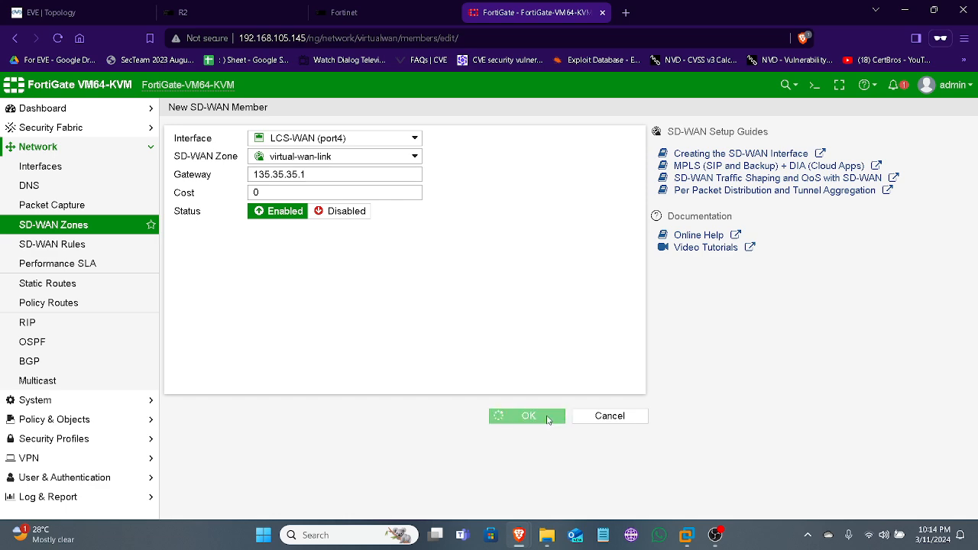
{"action": "key", "text": "ctrl+Tab"}
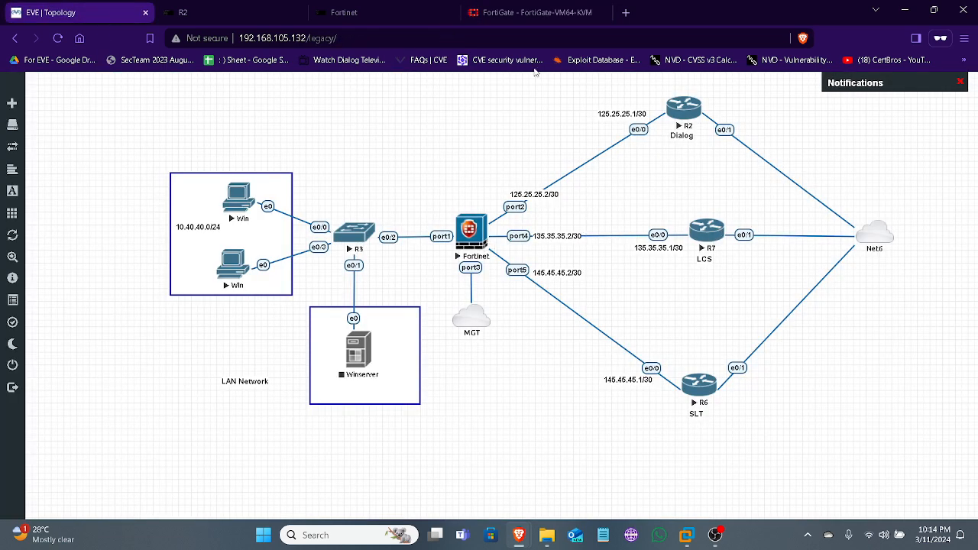
{"action": "left_click", "coordinate": [535, 12]}
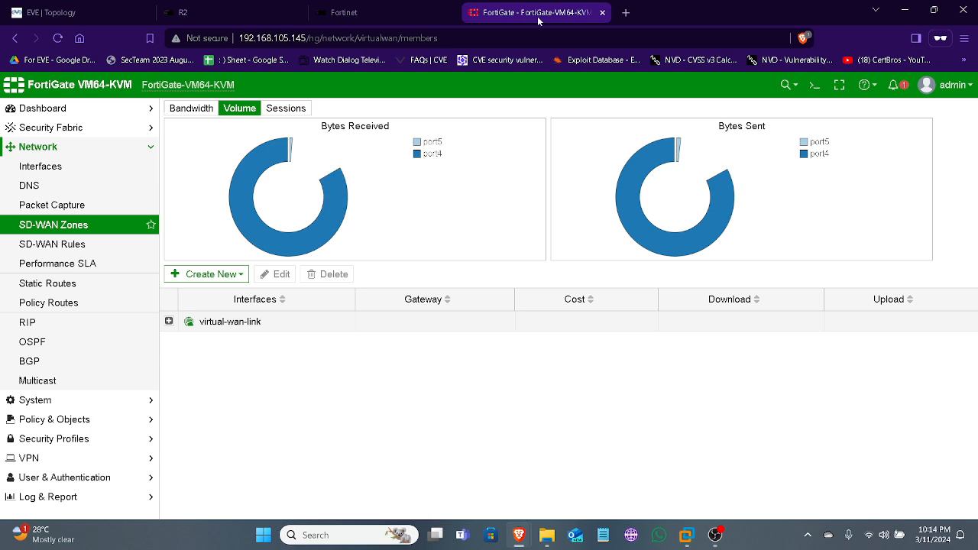
Expand the virtual-wan-link zone to check its members, and open the console of the LCS router R7 from the EVE topology
{"action": "left_click", "coordinate": [168, 321]}
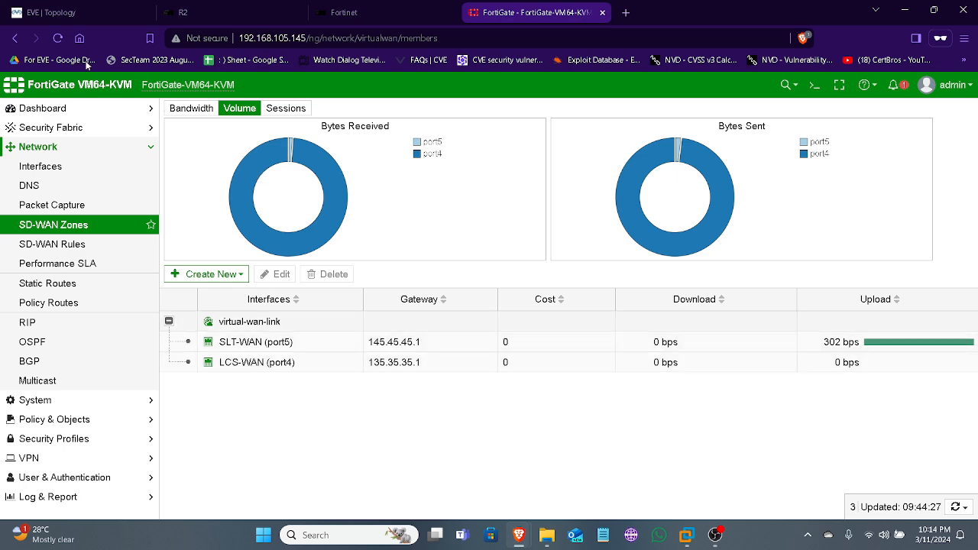
{"action": "left_click", "coordinate": [77, 12]}
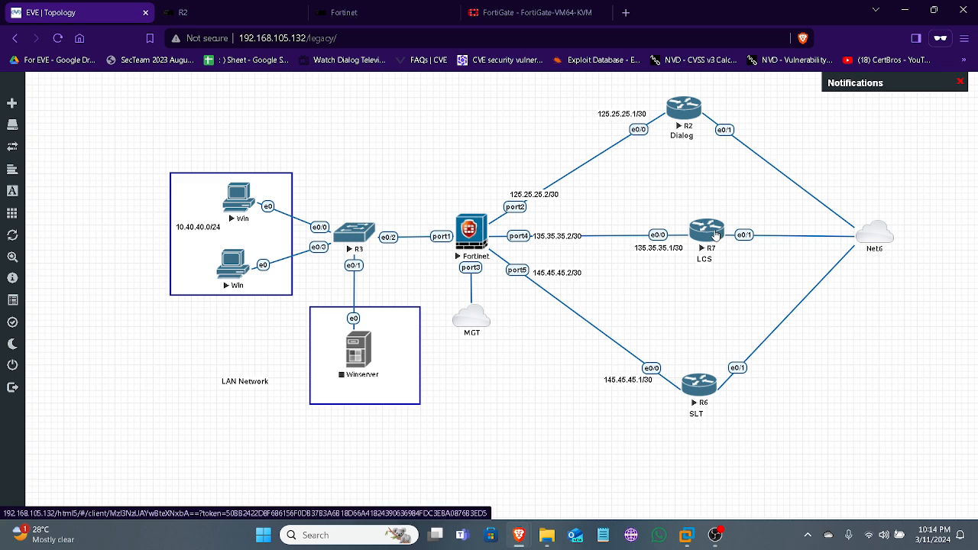
{"action": "left_click", "coordinate": [715, 234]}
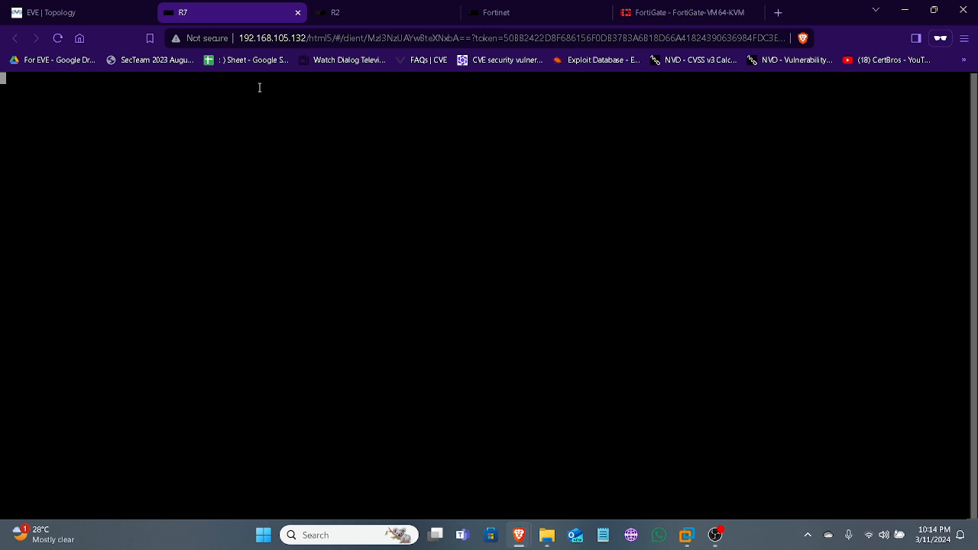
{"action": "key", "text": "Return"}
Enter configuration mode on R7, list its interfaces with do sh ip int br, and compare the addresses with the topology
{"action": "key", "text": "Return"}
{"action": "key", "text": "Return"}
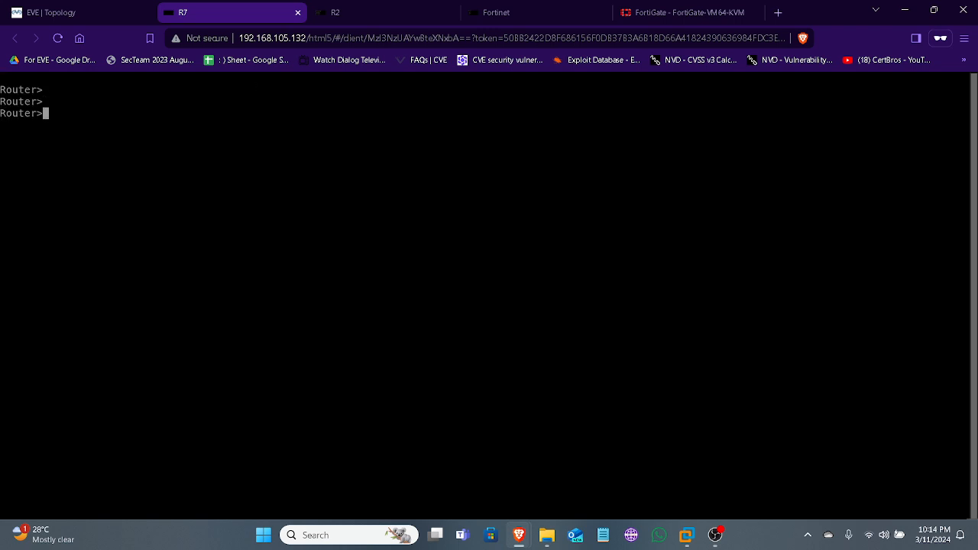
{"action": "type", "text": "en"}
{"action": "key", "text": "Return"}
{"action": "type", "text": "conf ty"}
{"action": "key", "text": "Return"}
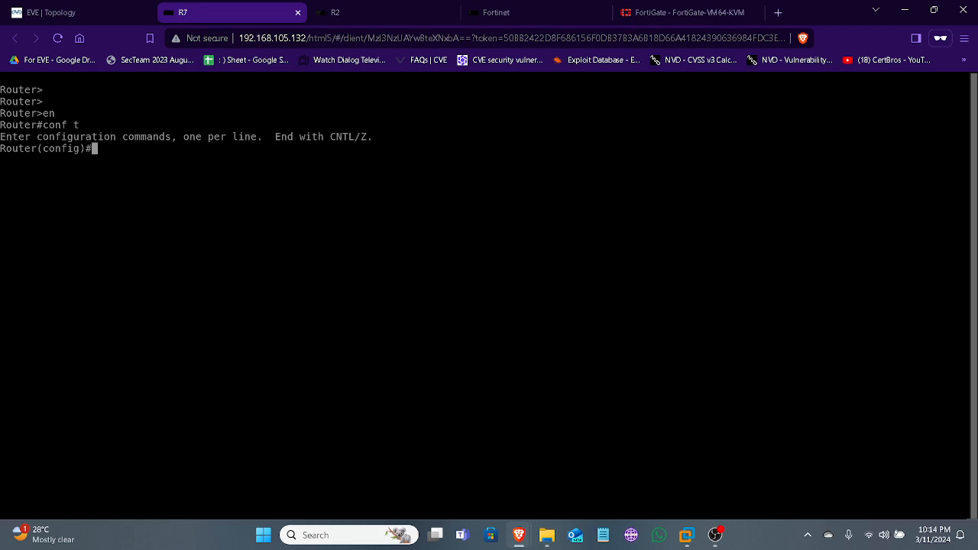
{"action": "type", "text": "do sh ip int br"}
{"action": "key", "text": "Return"}
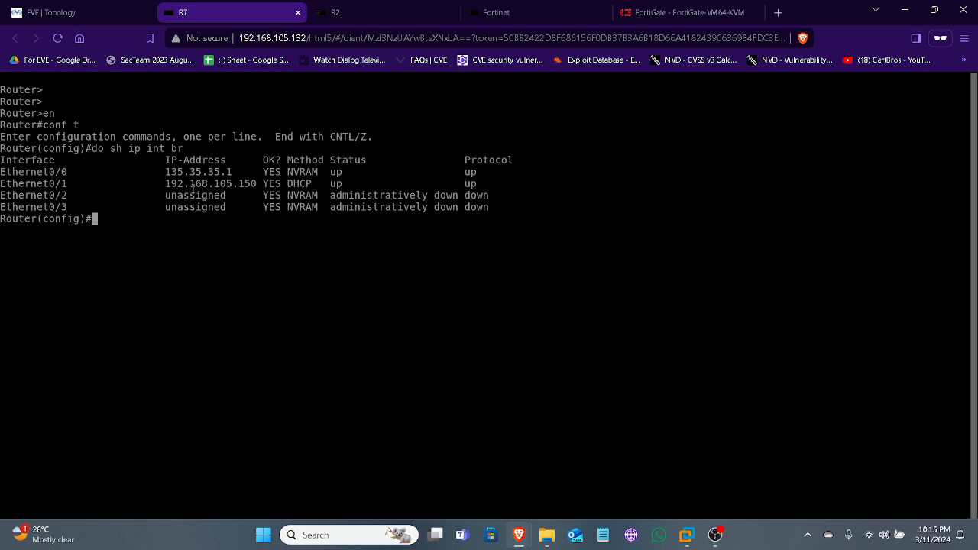
{"action": "left_click", "coordinate": [96, 18]}
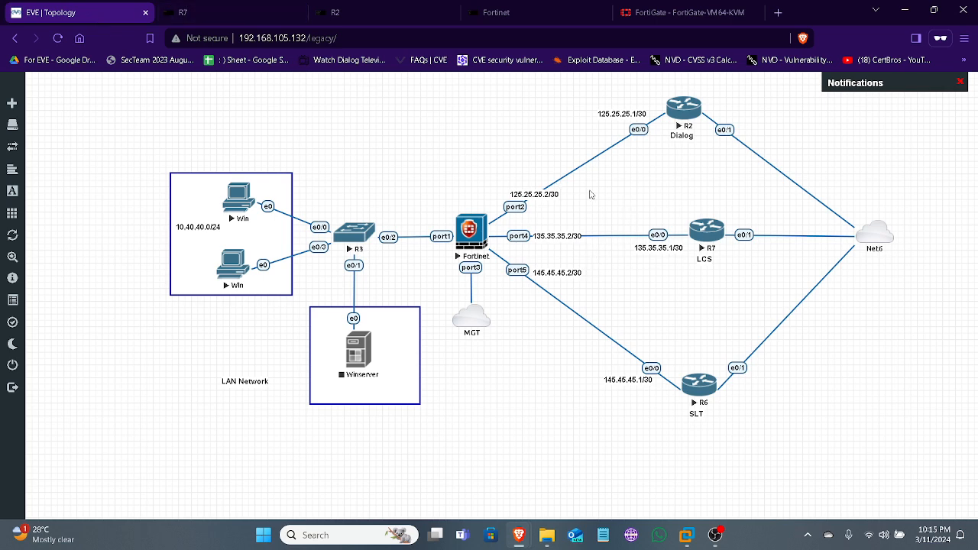
{"action": "left_click", "coordinate": [244, 15]}
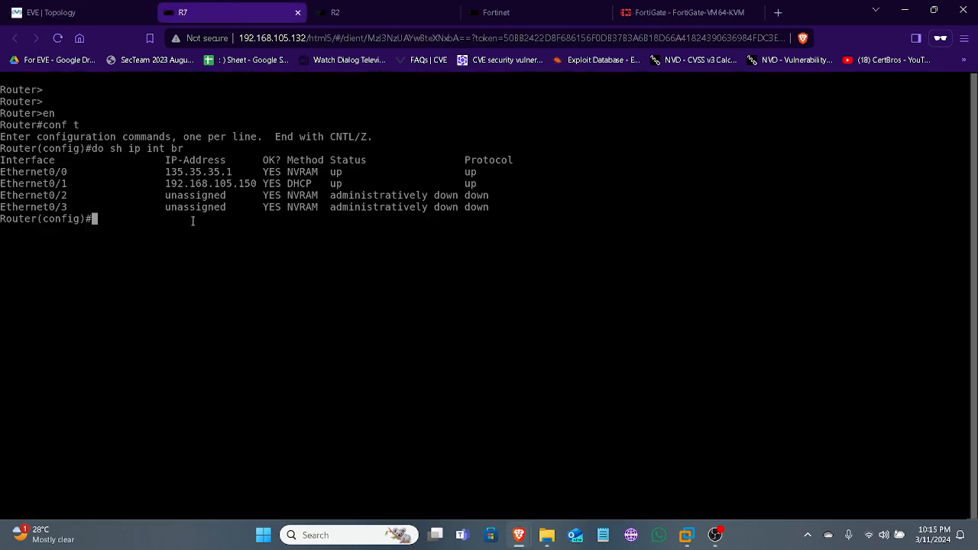
Open the console of the SLT router R6 from the EVE topology and bring up its command prompt
{"action": "left_click", "coordinate": [46, 12]}
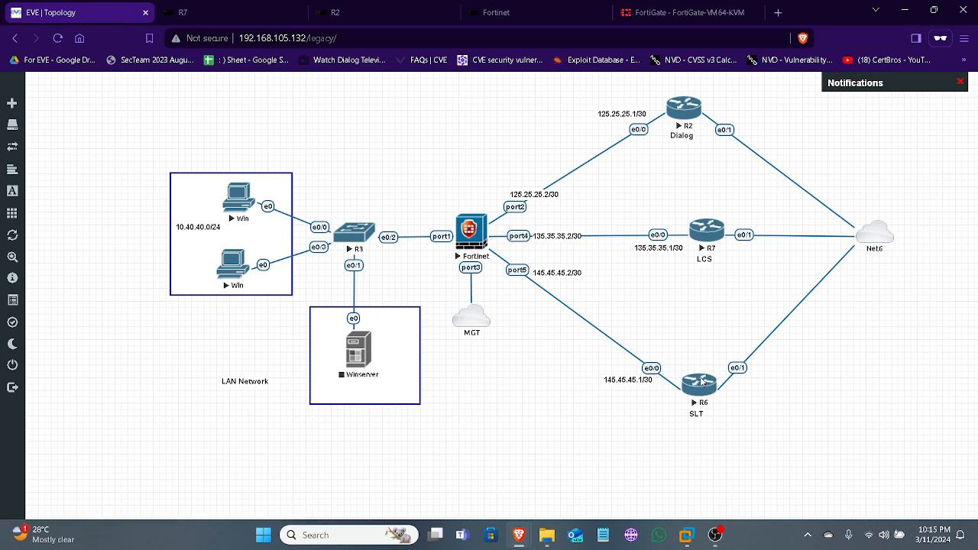
{"action": "left_click", "coordinate": [701, 382]}
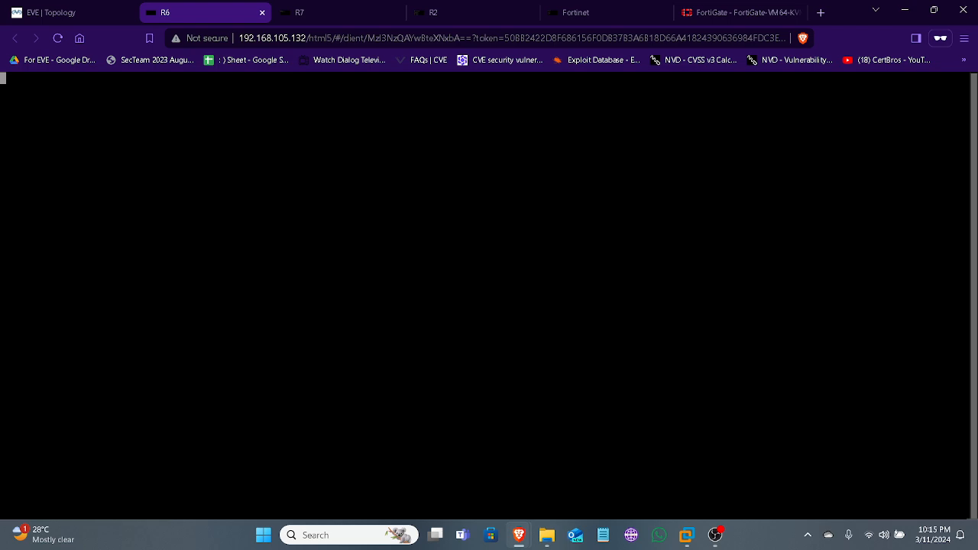
{"action": "key", "text": "Return"}
Enter privileged mode and global configuration mode on R6 with en and conf t
{"action": "key", "text": "Return"}
{"action": "key", "text": "Return"}
{"action": "type", "text": "en"}
{"action": "key", "text": "Return"}
{"action": "type", "text": "co"}
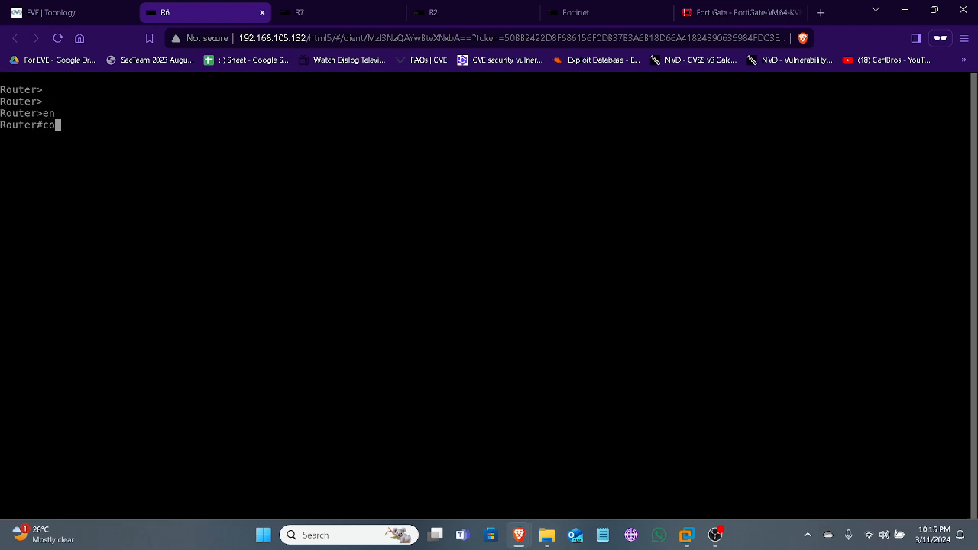
{"action": "type", "text": "nf y"}
{"action": "key", "text": "Return"}
{"action": "key", "text": "Return"}
{"action": "type", "text": "co"}
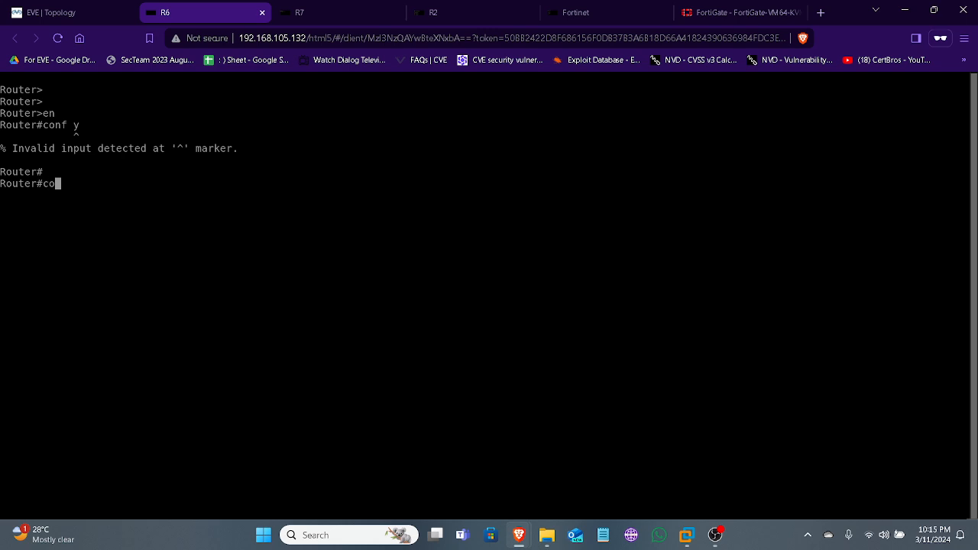
{"action": "type", "text": "nf t"}
List R6's interfaces and their IP addresses with do sh ip int br
{"action": "key", "text": "Return"}
{"action": "key", "text": "Return"}
{"action": "type", "text": "do"}
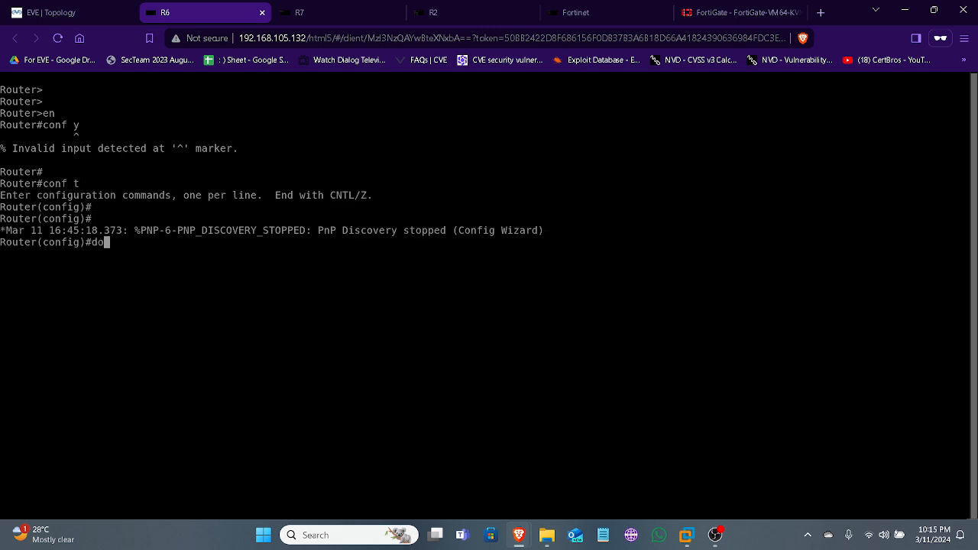
{"action": "type", "text": " sh ip int br"}
{"action": "key", "text": "Return"}
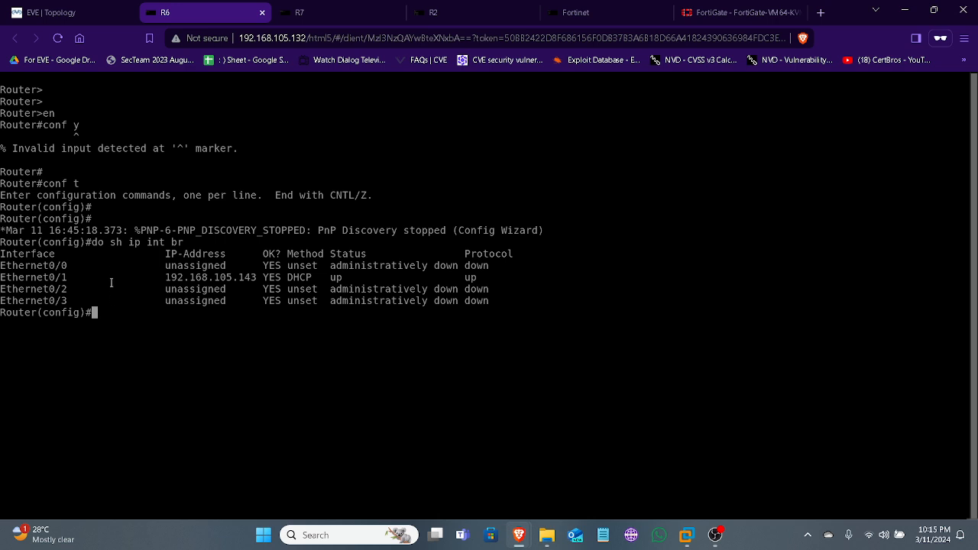
Assign IP address 145.45.45.1 with mask 255.255.255.252 to interface e0/0 on R6, checking the address against the EVE topology
{"action": "type", "text": "int e0/0"}
{"action": "key", "text": "Return"}
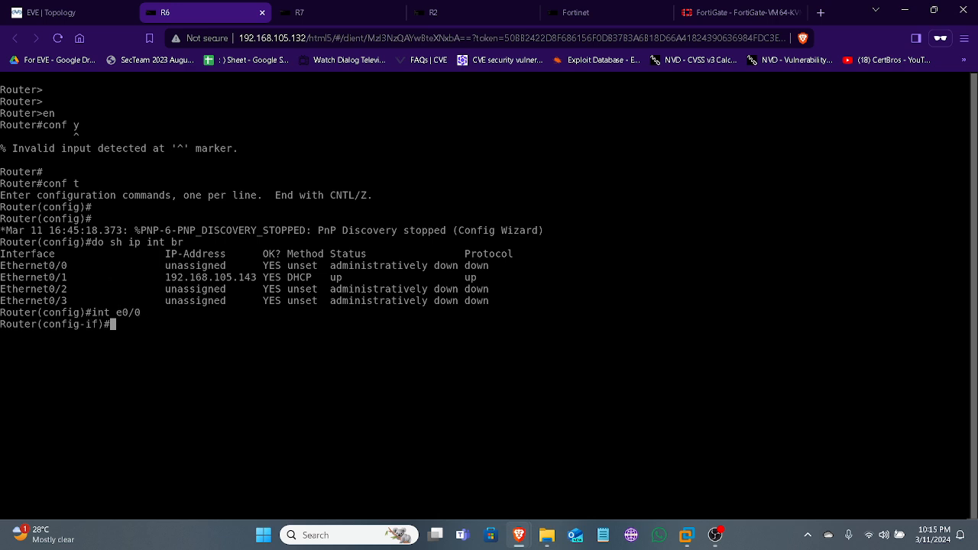
{"action": "left_click", "coordinate": [51, 12]}
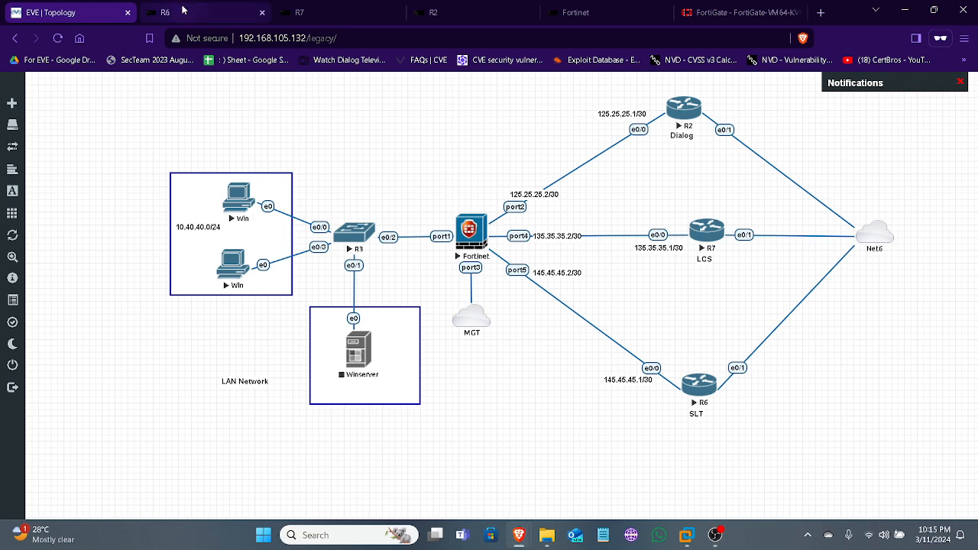
{"action": "left_click", "coordinate": [183, 10]}
{"action": "type", "text": "ip add"}
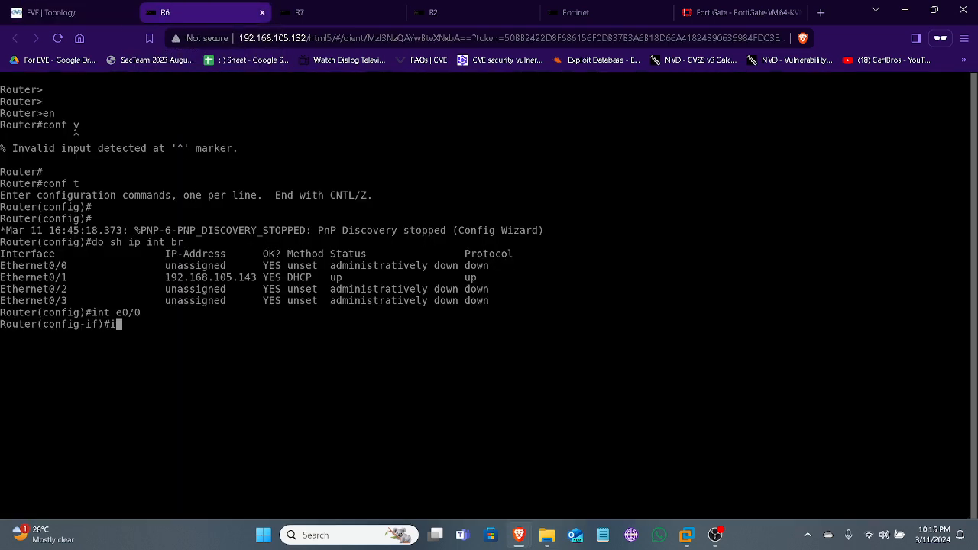
{"action": "key", "text": "Tab"}
{"action": "type", "text": "145"}
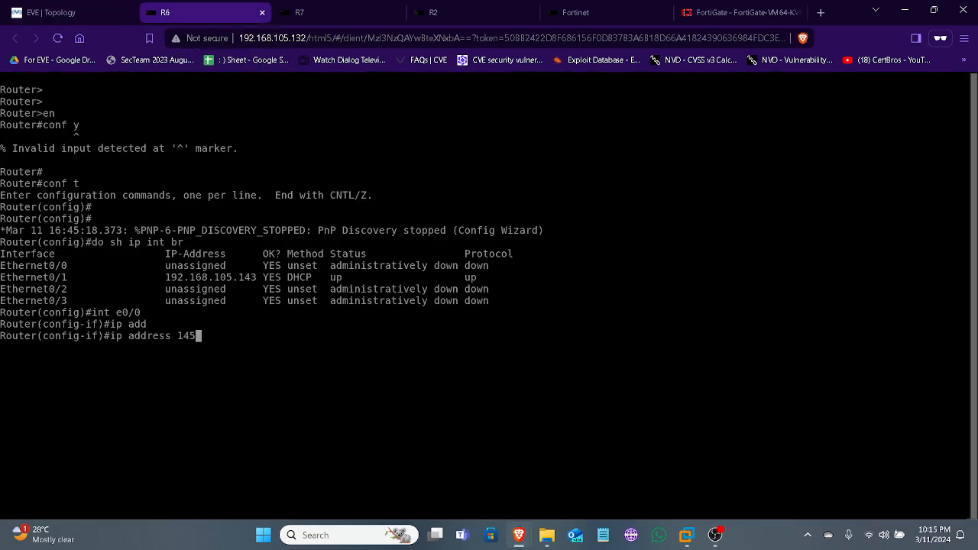
{"action": "type", "text": ".45.4"}
{"action": "type", "text": "5.1 255.255.255.252"}
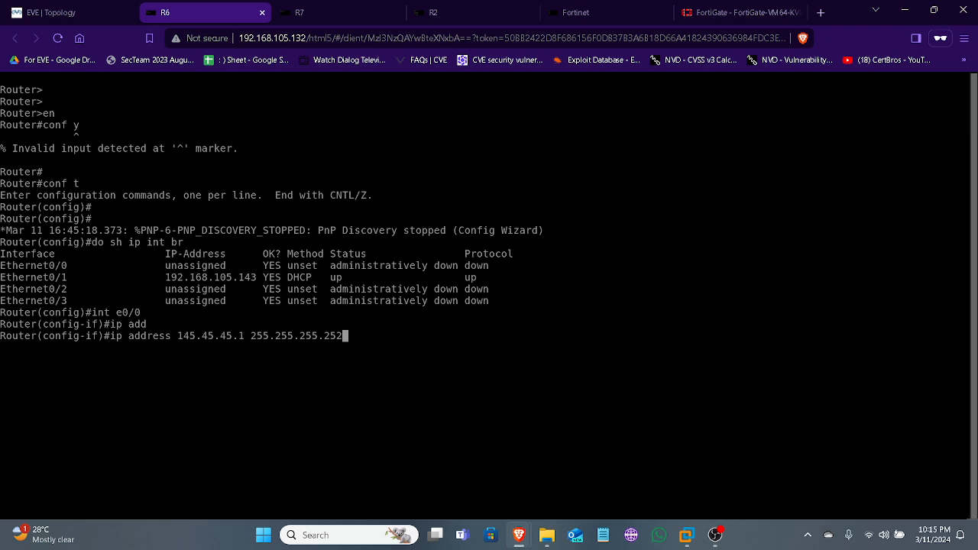
{"action": "key", "text": "Return"}
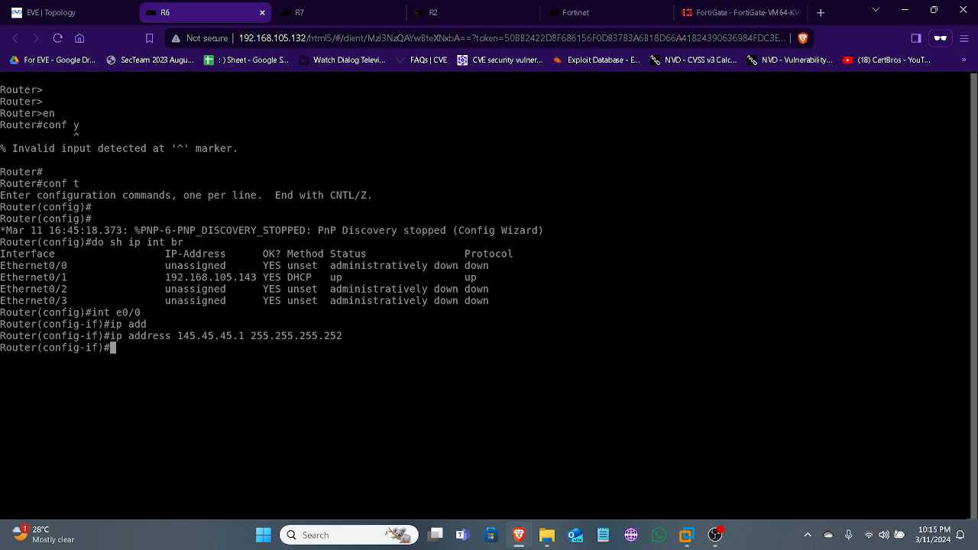
Enable interface e0/0 on R6 with no shutdown
{"action": "type", "text": "no sh"}
{"action": "type", "text": "u"}
{"action": "key", "text": "Tab"}
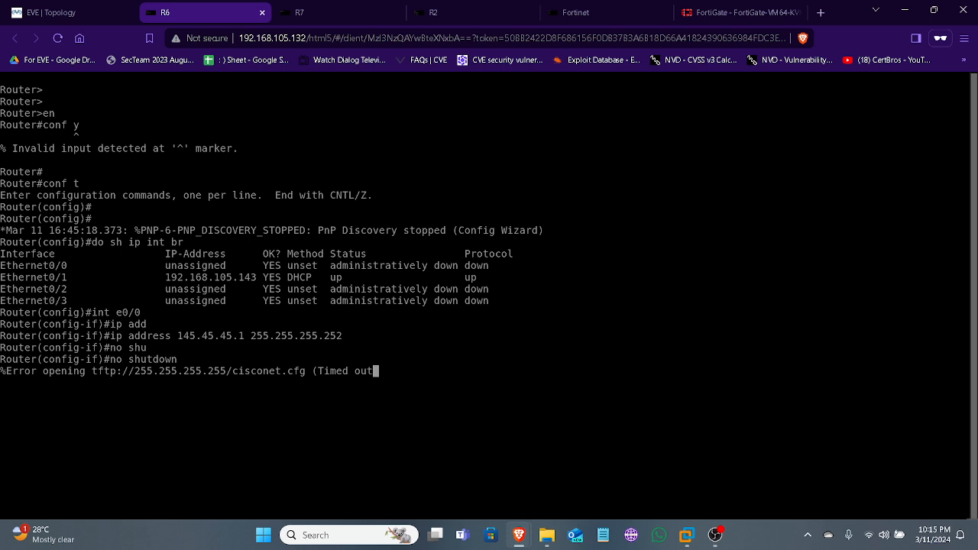
{"action": "key", "text": "Return"}
{"action": "key", "text": "Return"}
{"action": "key", "text": "Return"}
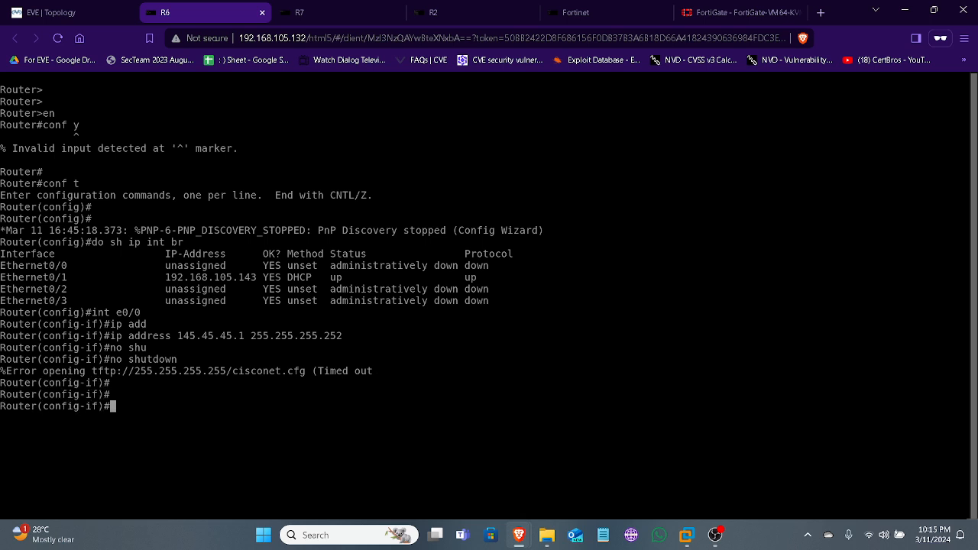
Leave configuration mode on R6 and check the interface addresses and status with sh ip int br
{"action": "key", "text": "ctrl+z"}
{"action": "type", "text": "sh ip int brt"}
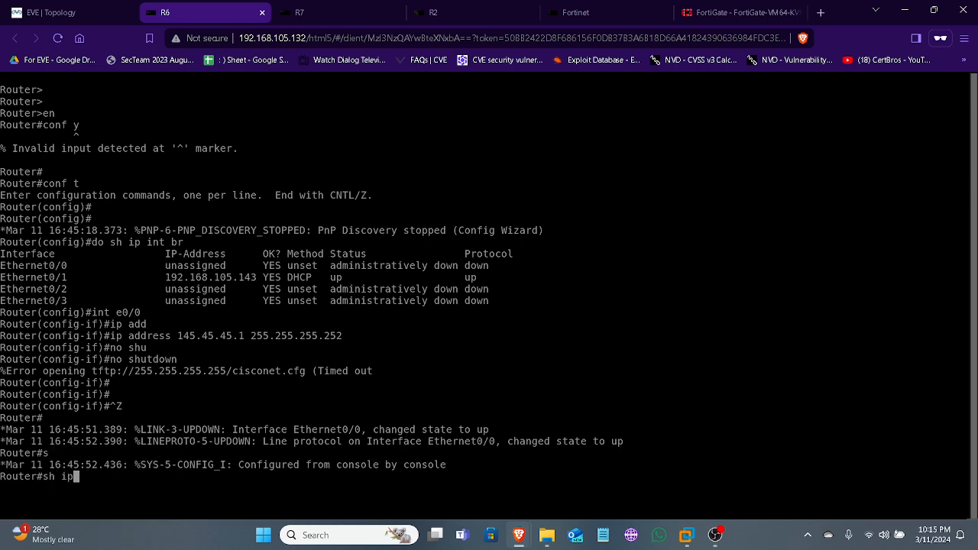
{"action": "key", "text": "Return"}
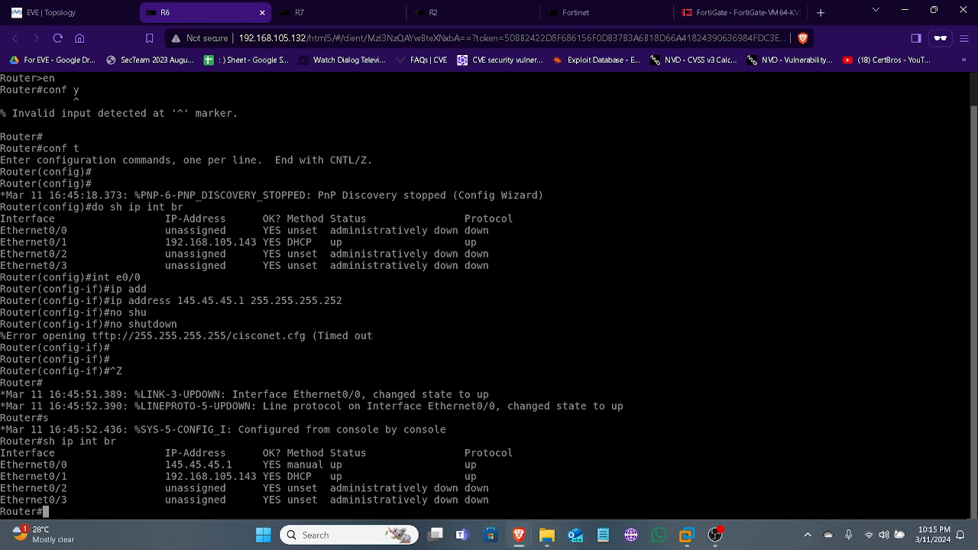
Save R6's running configuration with the wr command
{"action": "type", "text": "do wr"}
{"action": "key", "text": "Return"}
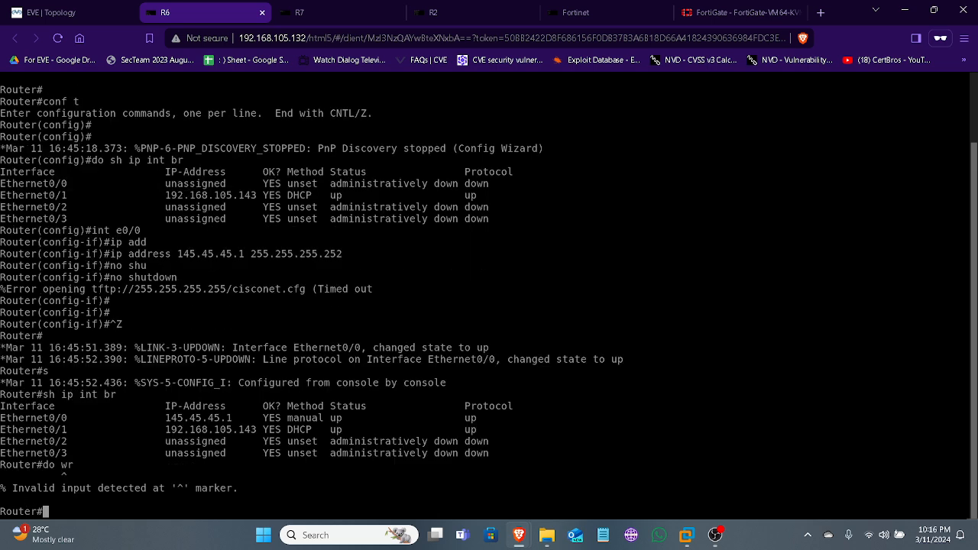
{"action": "type", "text": "wr"}
{"action": "key", "text": "Return"}
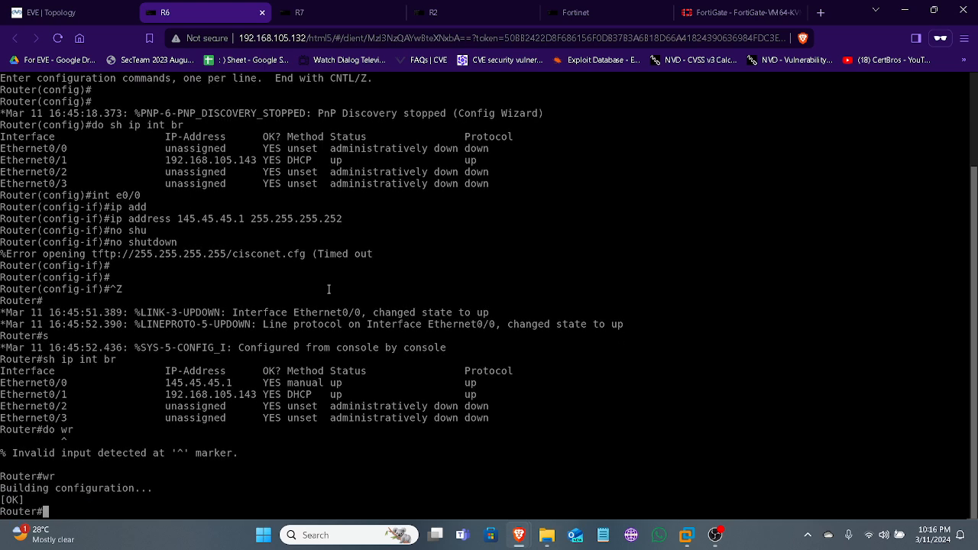
Switch to FortiGate, ping 145.45.45.1 from its CLI console, and minimize the console
{"action": "left_click", "coordinate": [57, 13]}
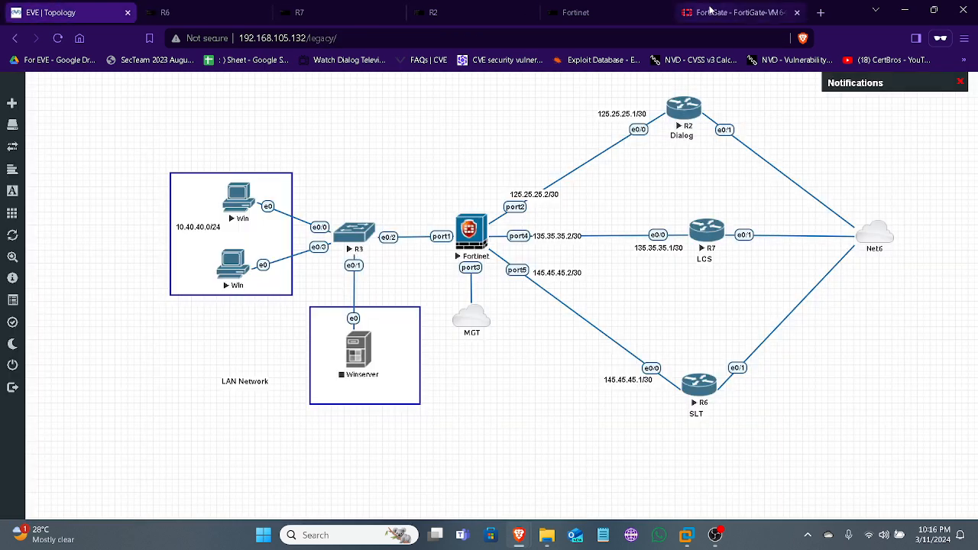
{"action": "left_click", "coordinate": [710, 11]}
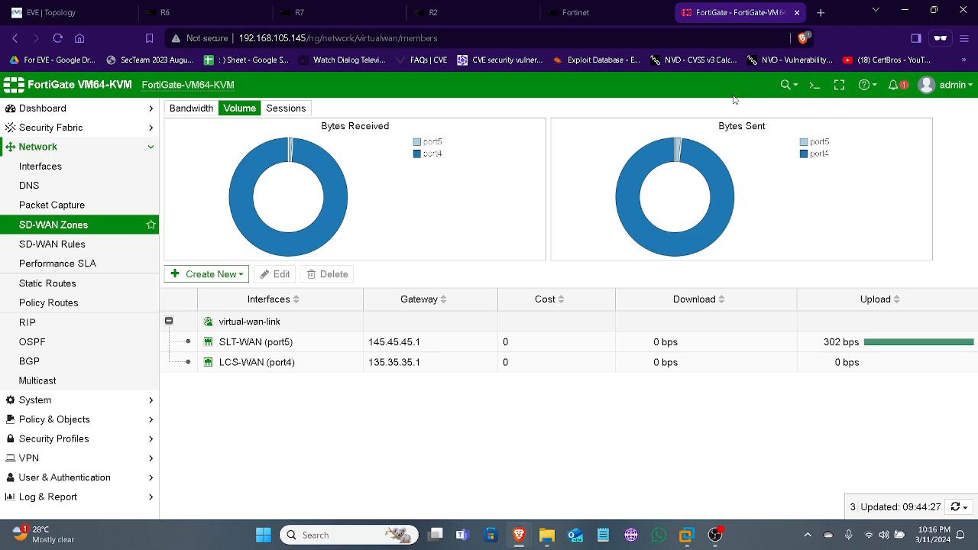
{"action": "left_click", "coordinate": [818, 86]}
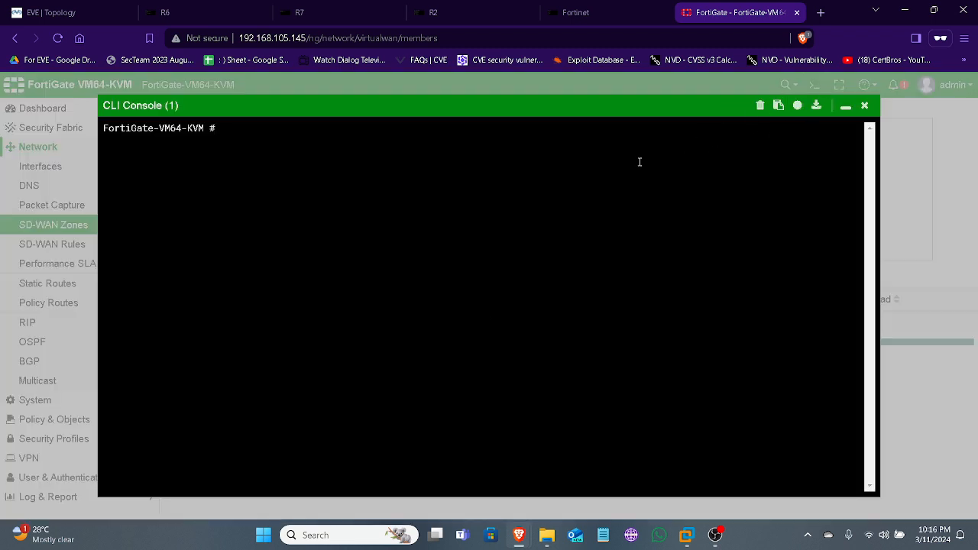
{"action": "type", "text": "execute ping 145.45.45.1"}
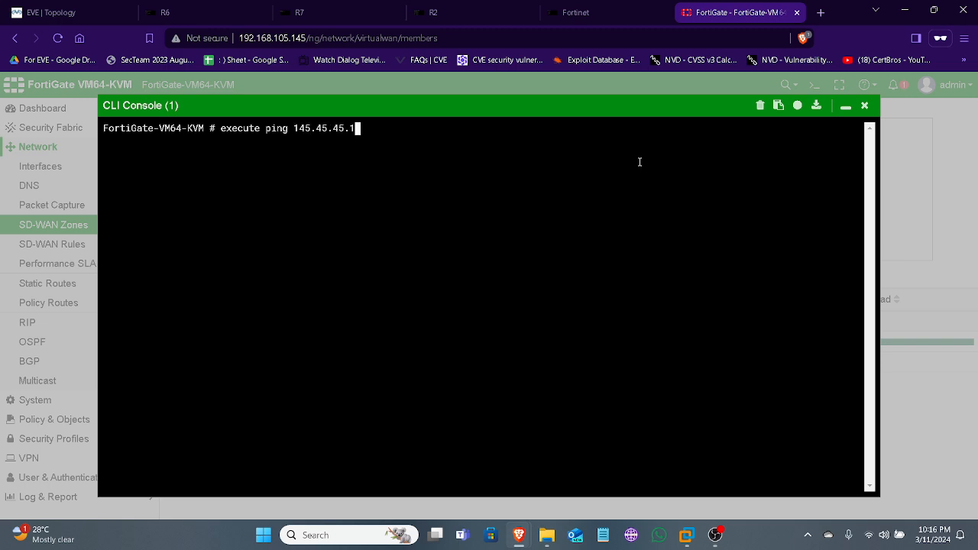
{"action": "key", "text": "Return"}
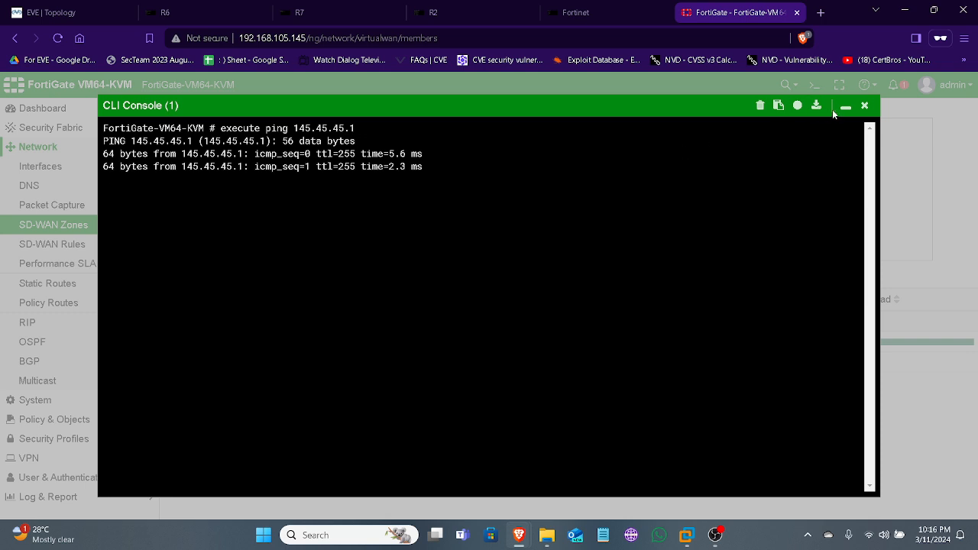
{"action": "left_click", "coordinate": [845, 107]}
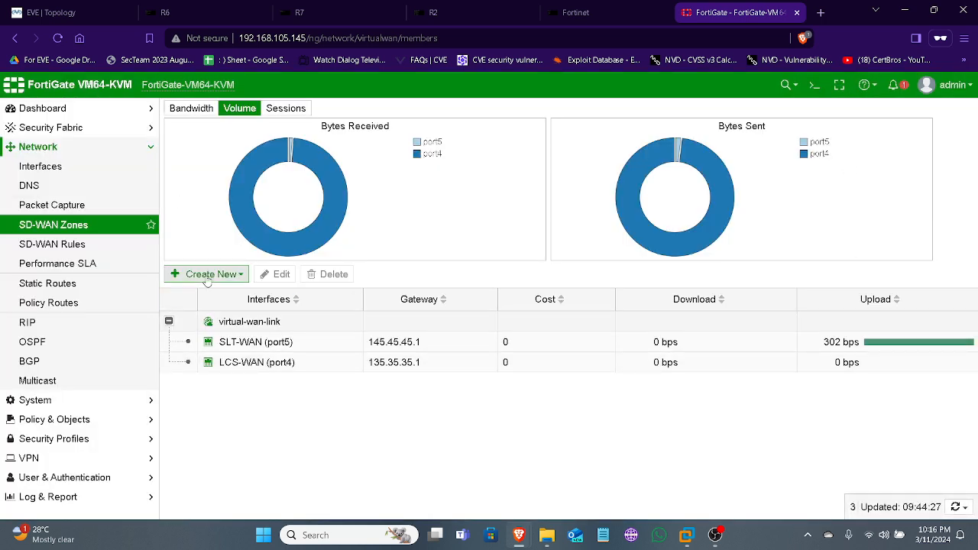
Reload the SD-WAN zones page to check the virtual-wan-link members' traffic, and open the SD-WAN Rules page
{"action": "left_click", "coordinate": [58, 42]}
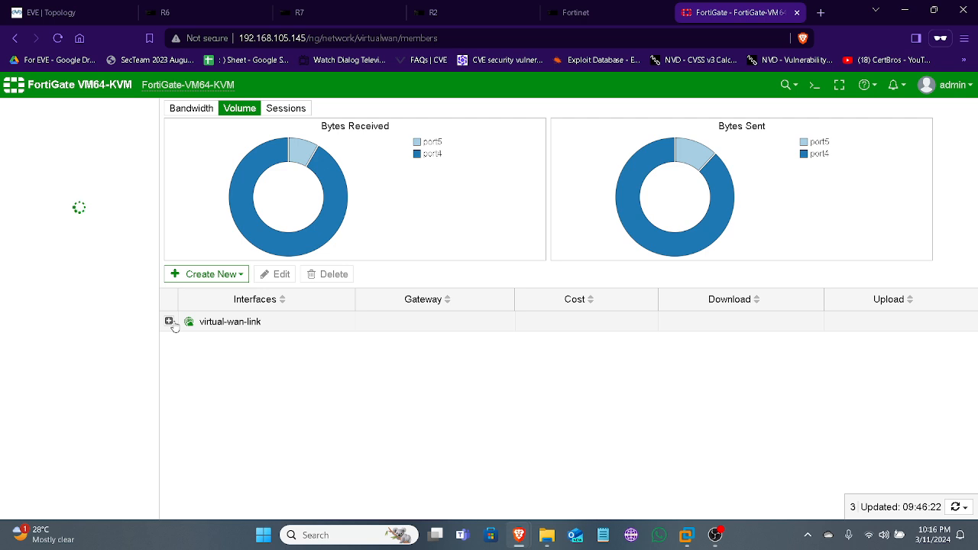
{"action": "left_click", "coordinate": [171, 324]}
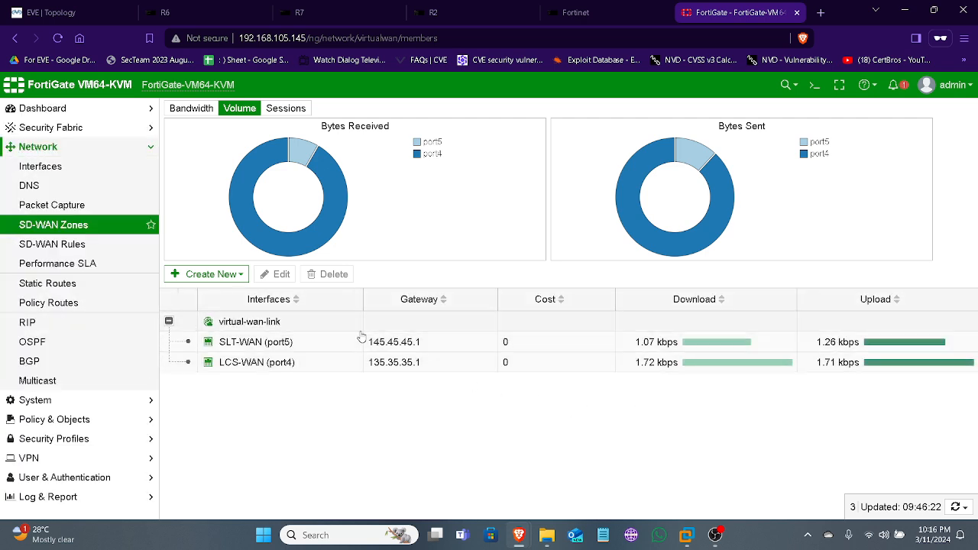
{"action": "left_click", "coordinate": [102, 244]}
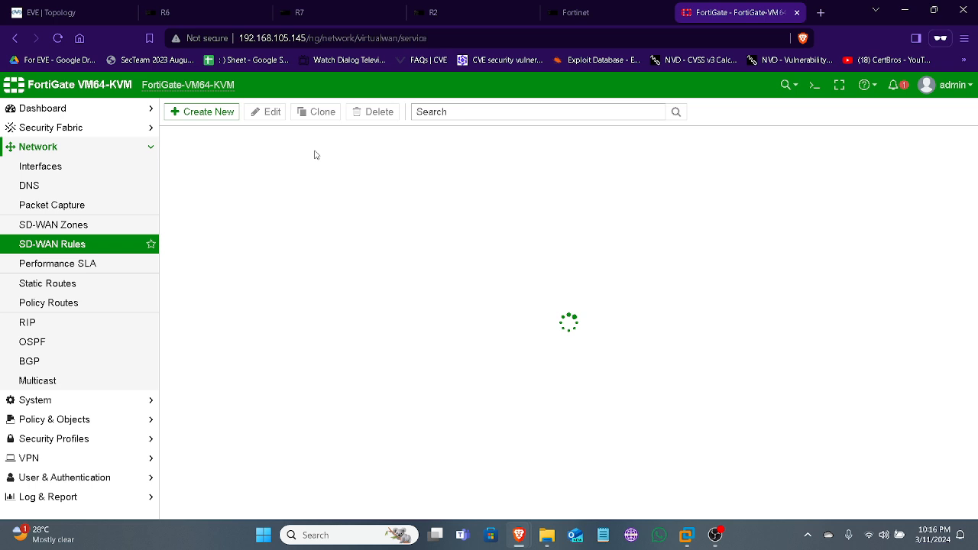
Create an SD-WAN rule named HRYoutube and consult the EVE topology for the WAN links before returning to the rule
{"action": "left_click", "coordinate": [199, 114]}
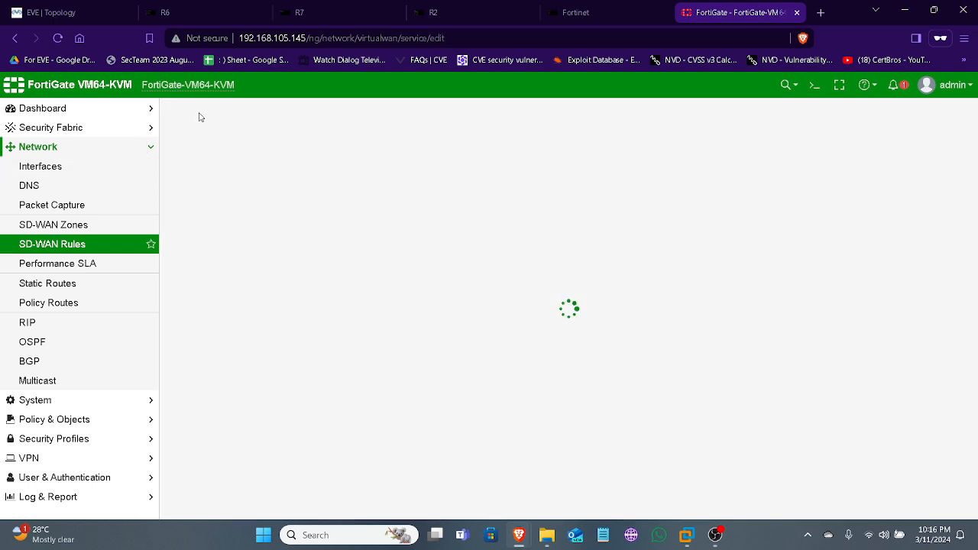
{"action": "left_click", "coordinate": [260, 140]}
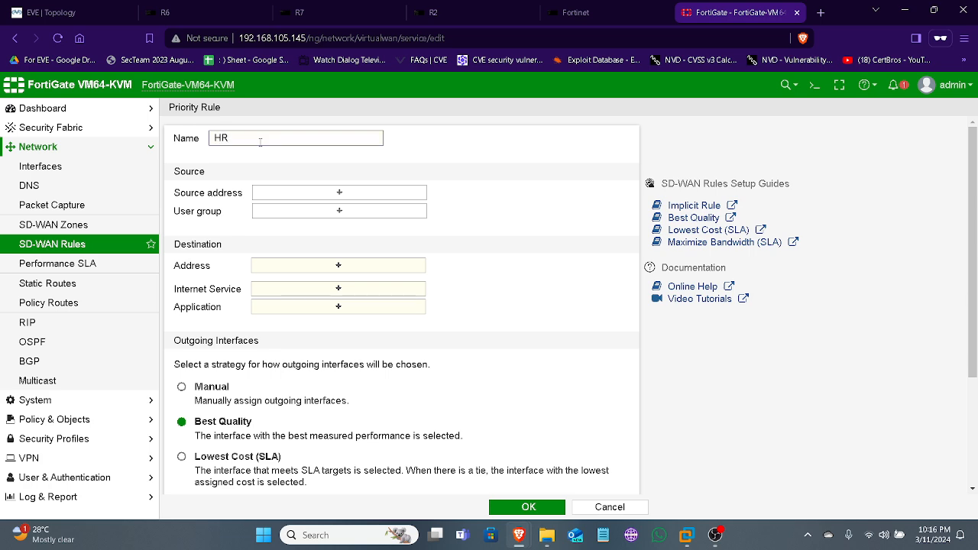
{"action": "left_click", "coordinate": [103, 15]}
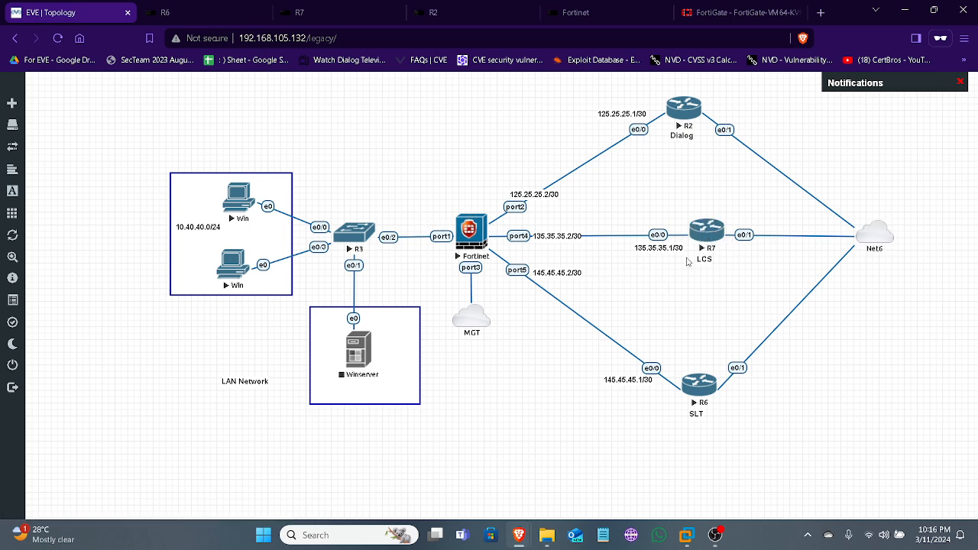
{"action": "left_click", "coordinate": [740, 11]}
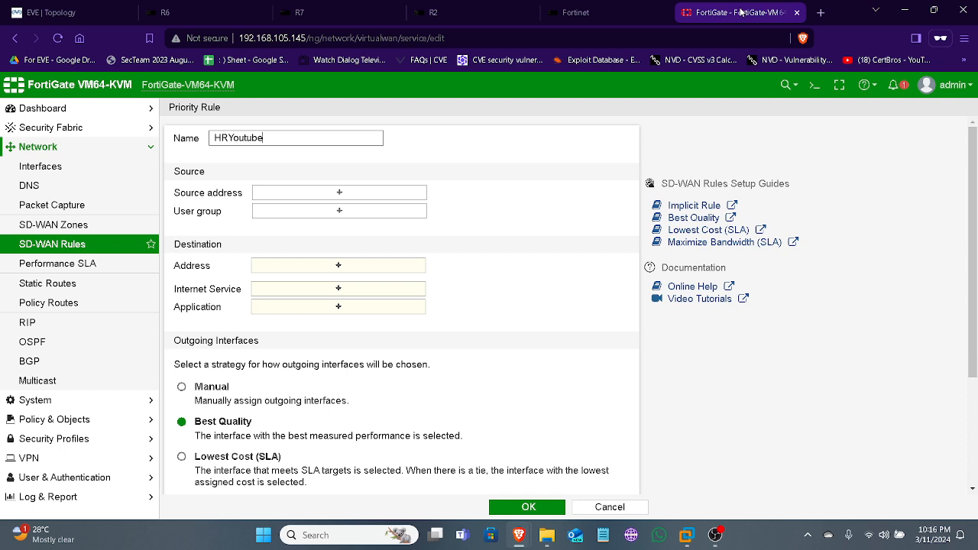
Add HR address as the rule's source address and compare its subnet with the LAN in the EVE topology
{"action": "left_click", "coordinate": [324, 194]}
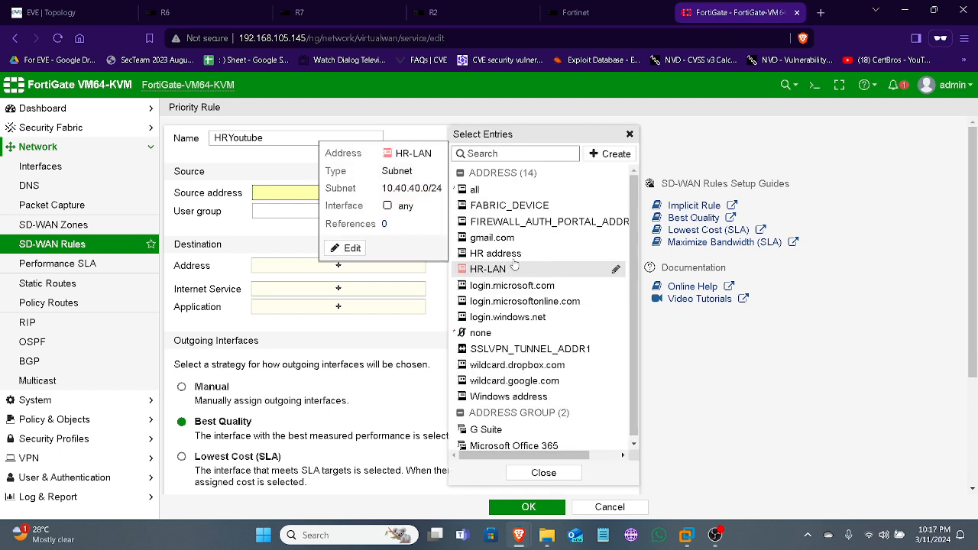
{"action": "left_click", "coordinate": [516, 253]}
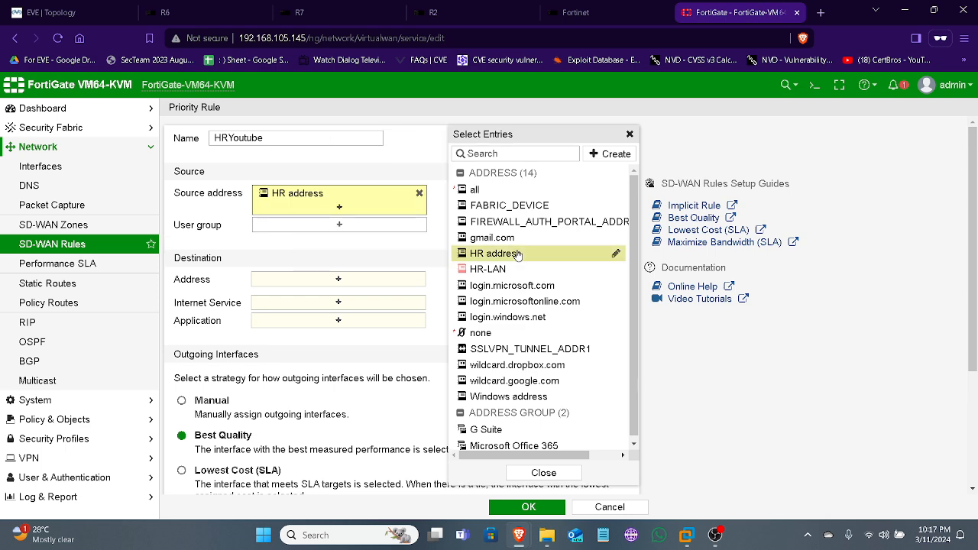
{"action": "left_click", "coordinate": [393, 244]}
{"action": "mouse_move", "coordinate": [288, 195]}
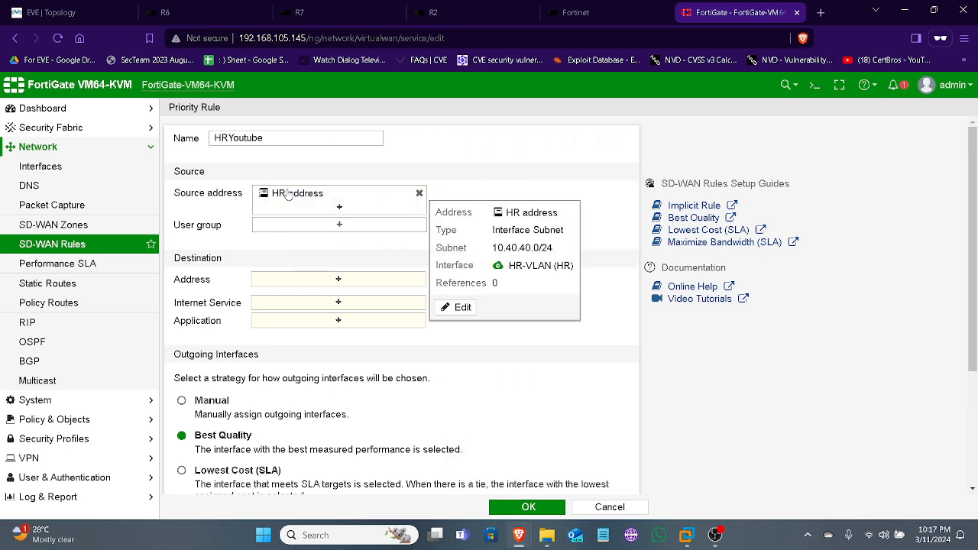
{"action": "left_click", "coordinate": [96, 17]}
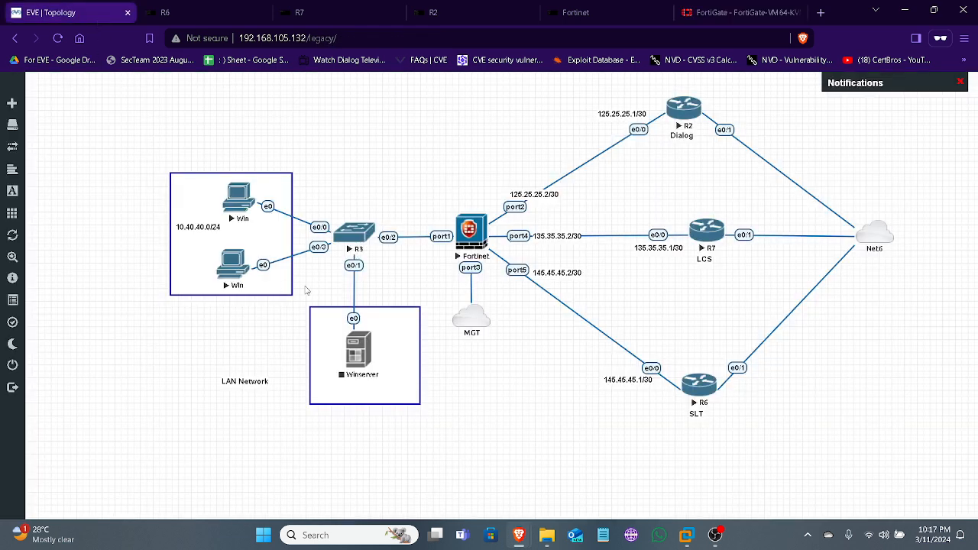
{"action": "left_click", "coordinate": [730, 12]}
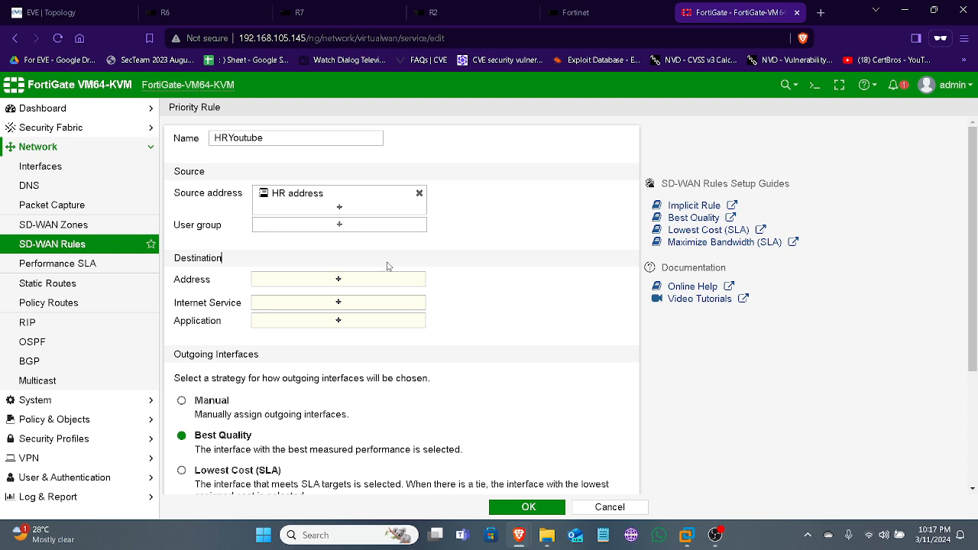
Search the destination applications for youtube and add every YouTube entry, from YouTube through YouTube_Video.Upload, to the rule
{"action": "left_click", "coordinate": [338, 320]}
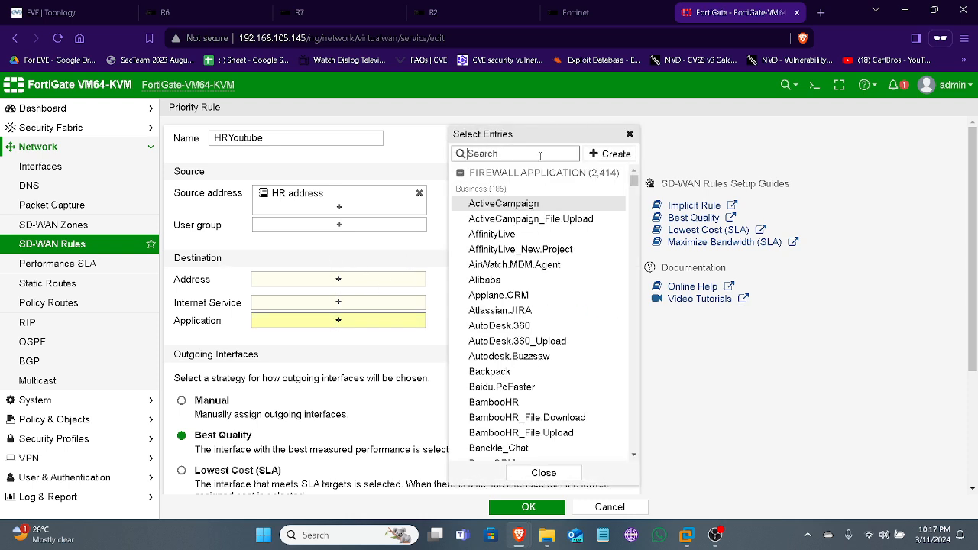
{"action": "type", "text": "youtube"}
{"action": "left_click", "coordinate": [559, 206]}
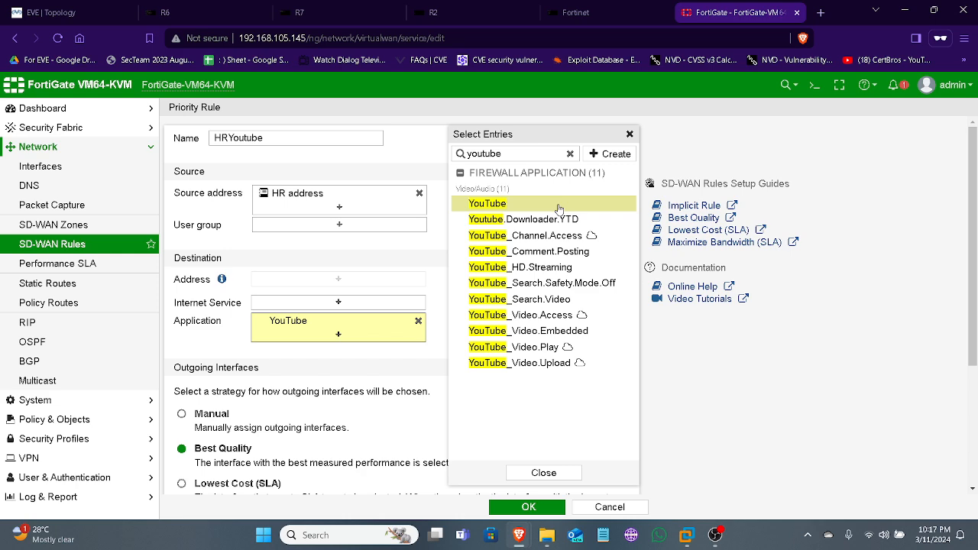
{"action": "left_click", "coordinate": [545, 364], "text": "shift"}
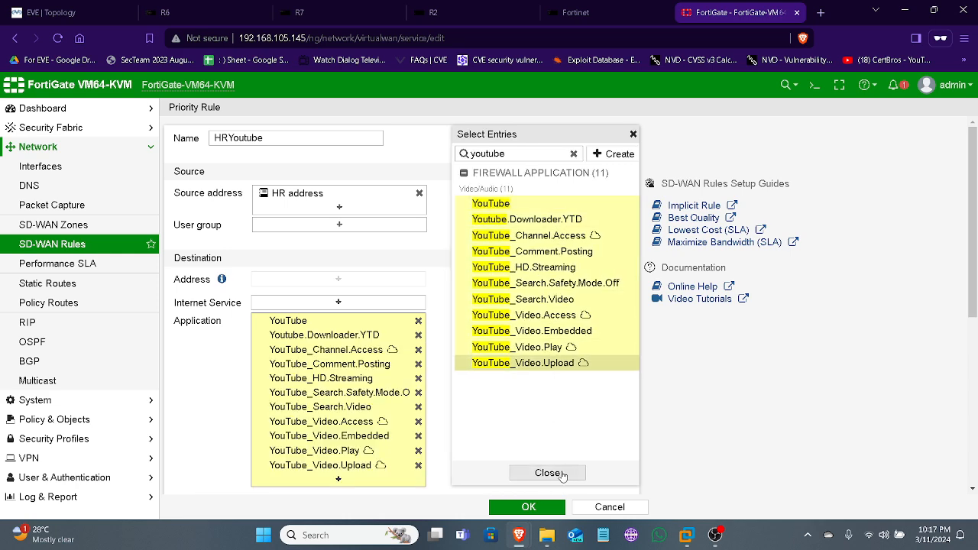
{"action": "left_click", "coordinate": [553, 472]}
Set the rule's outgoing interface strategy to Manual with LCS-WAN (port4) as the interface preference
{"action": "scroll", "coordinate": [507, 406], "scroll_direction": "down", "scroll_amount": 3}
{"action": "scroll", "coordinate": [401, 390], "scroll_direction": "up", "scroll_amount": 2}
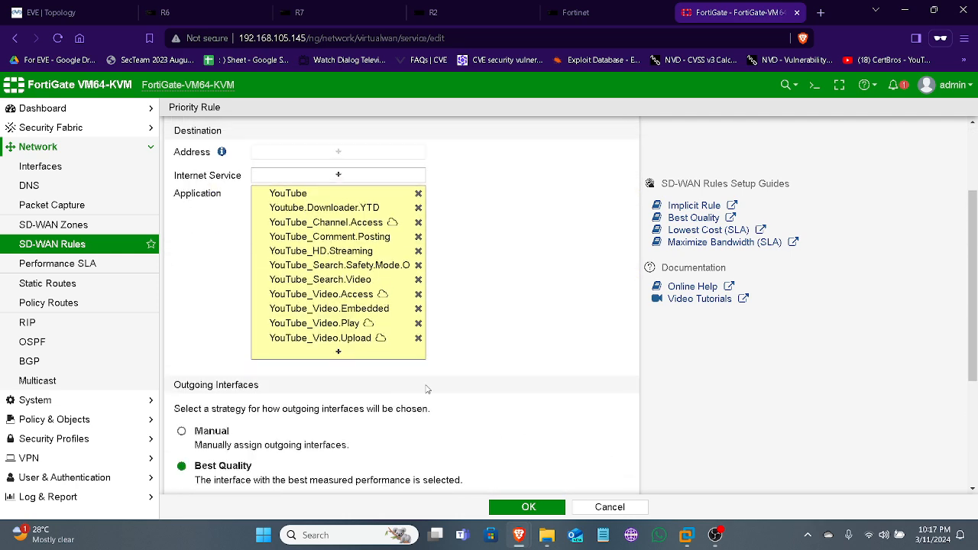
{"action": "scroll", "coordinate": [204, 234], "scroll_direction": "down", "scroll_amount": 3}
{"action": "left_click", "coordinate": [205, 231]}
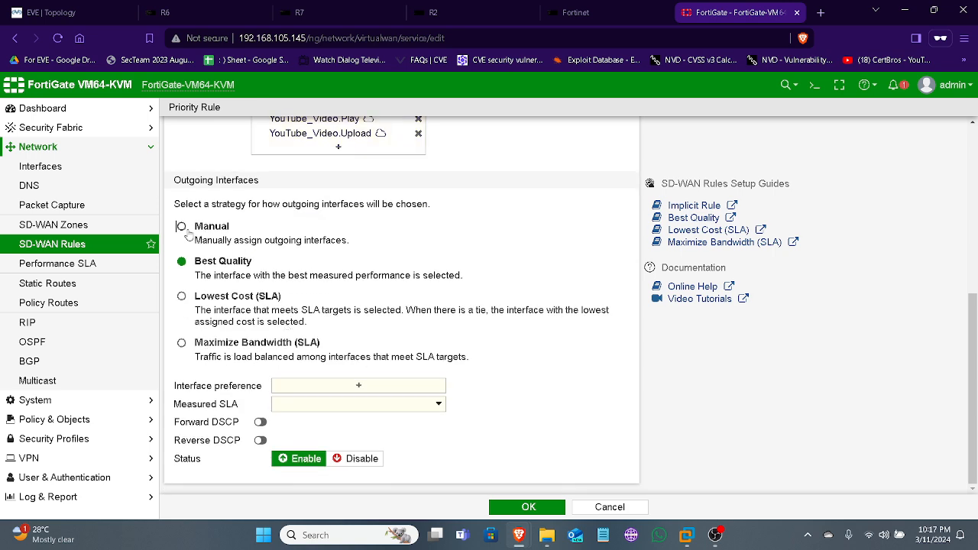
{"action": "left_click", "coordinate": [359, 403]}
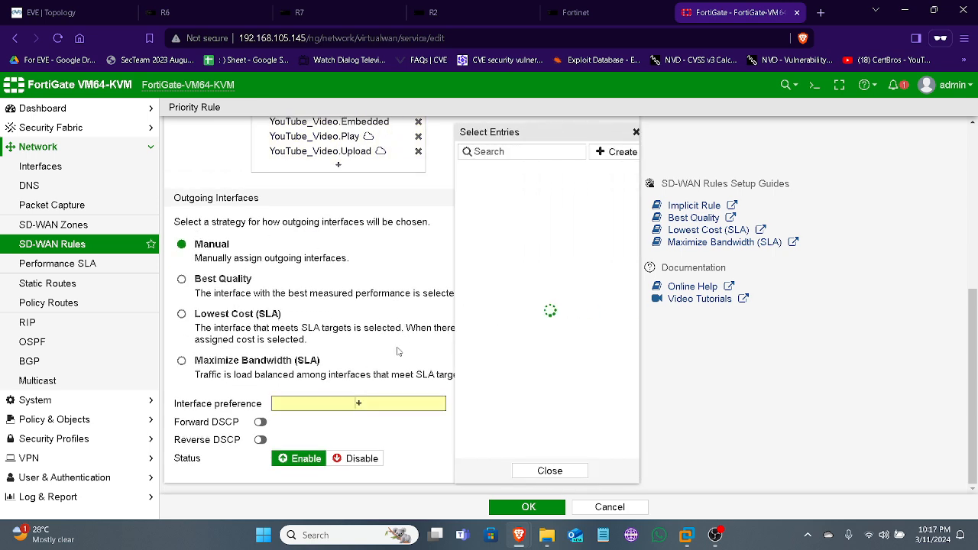
{"action": "left_click", "coordinate": [535, 189]}
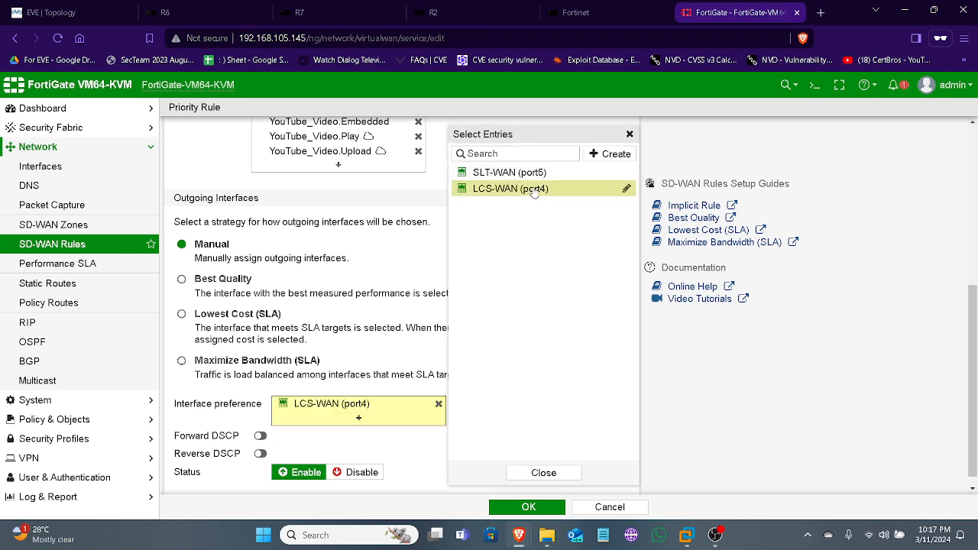
{"action": "left_click", "coordinate": [237, 175]}
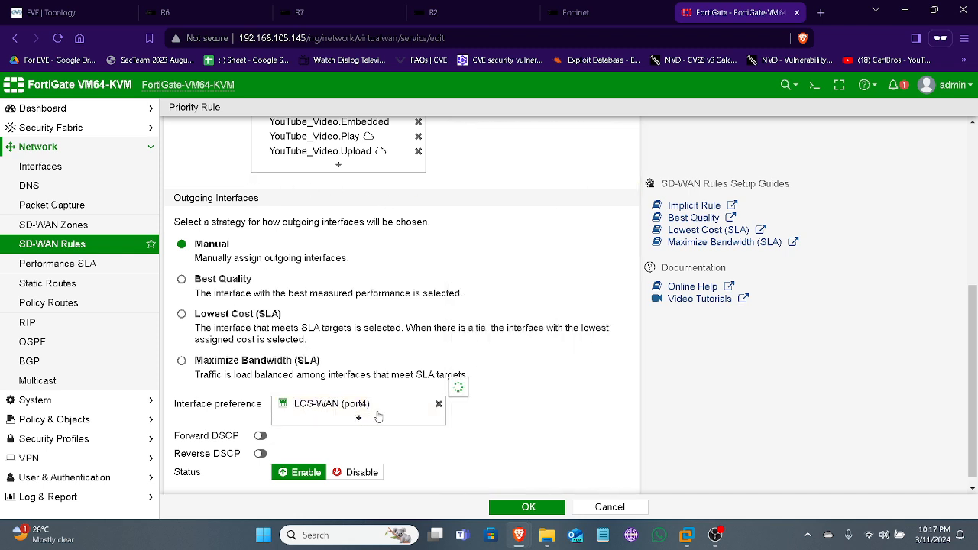
{"action": "mouse_move", "coordinate": [341, 413]}
Review the HRYoutube rule's source, applications and outgoing interface, and save the rule
{"action": "scroll", "coordinate": [534, 487], "scroll_direction": "up", "scroll_amount": 5}
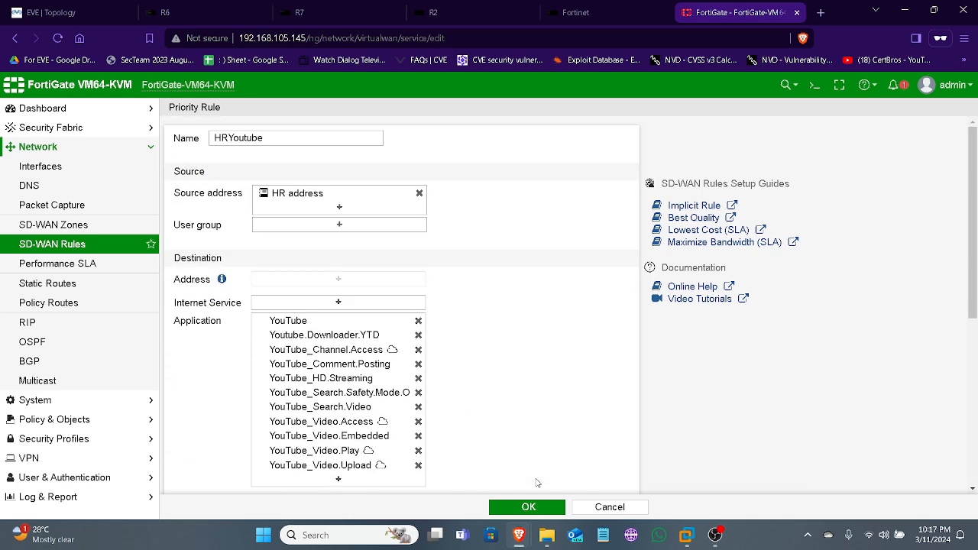
{"action": "scroll", "coordinate": [537, 485], "scroll_direction": "down", "scroll_amount": 3}
{"action": "scroll", "coordinate": [537, 483], "scroll_direction": "down", "scroll_amount": 2}
{"action": "scroll", "coordinate": [533, 501], "scroll_direction": "up", "scroll_amount": 1}
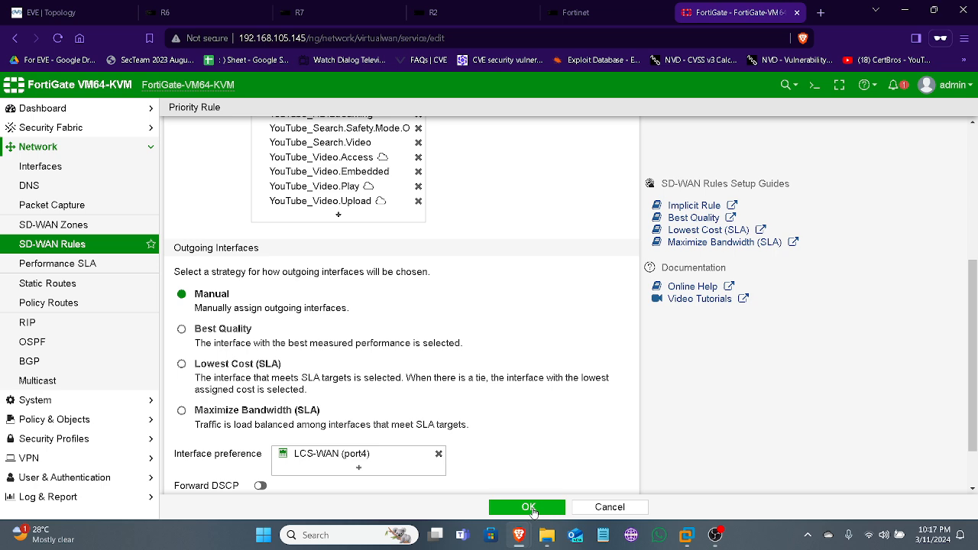
{"action": "left_click", "coordinate": [528, 507]}
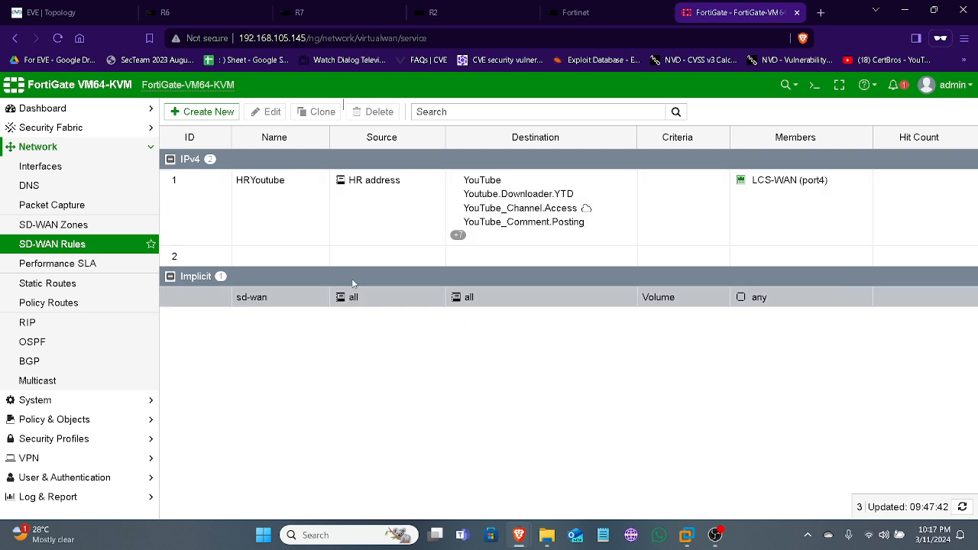
Create a second SD-WAN rule named HR-Internet with HR address as its source address
{"action": "left_click", "coordinate": [208, 115]}
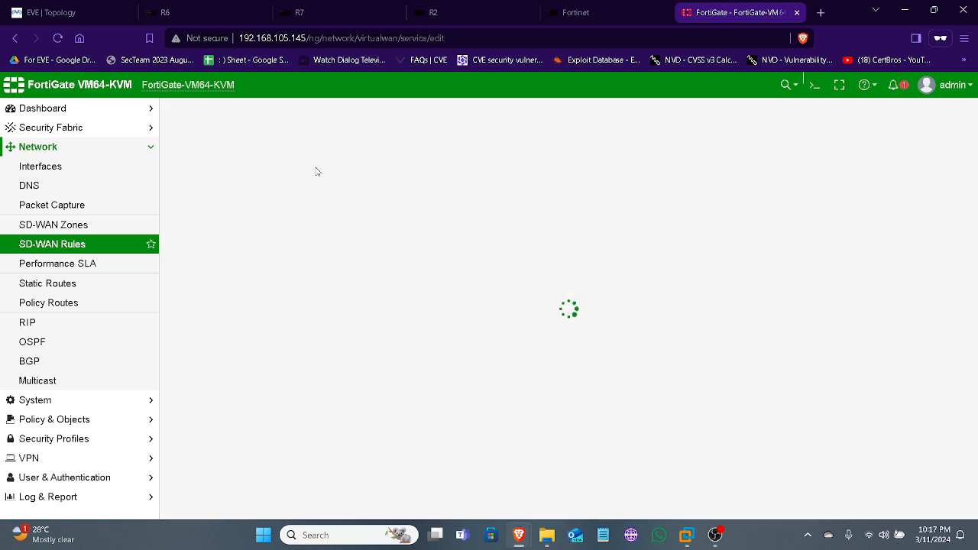
{"action": "left_click", "coordinate": [303, 143]}
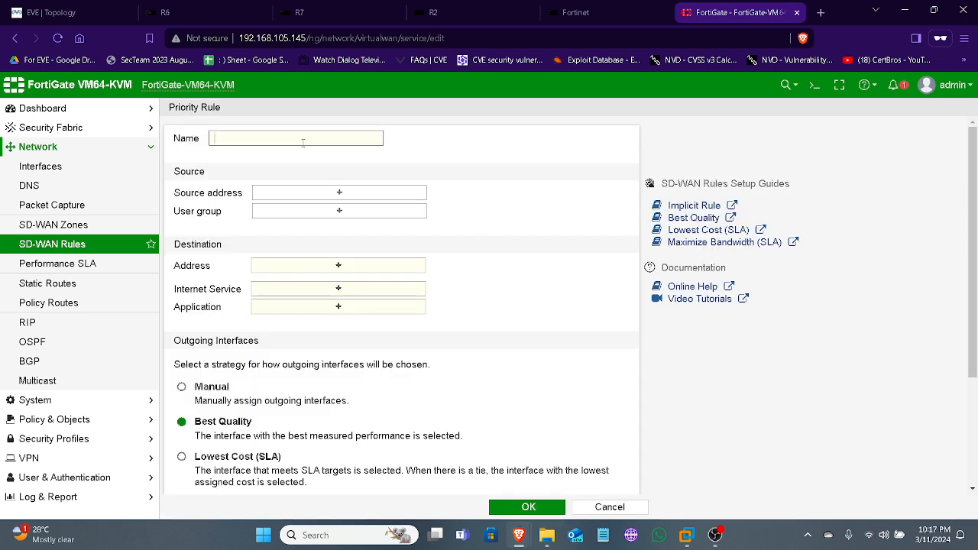
{"action": "type", "text": "HR-Internet"}
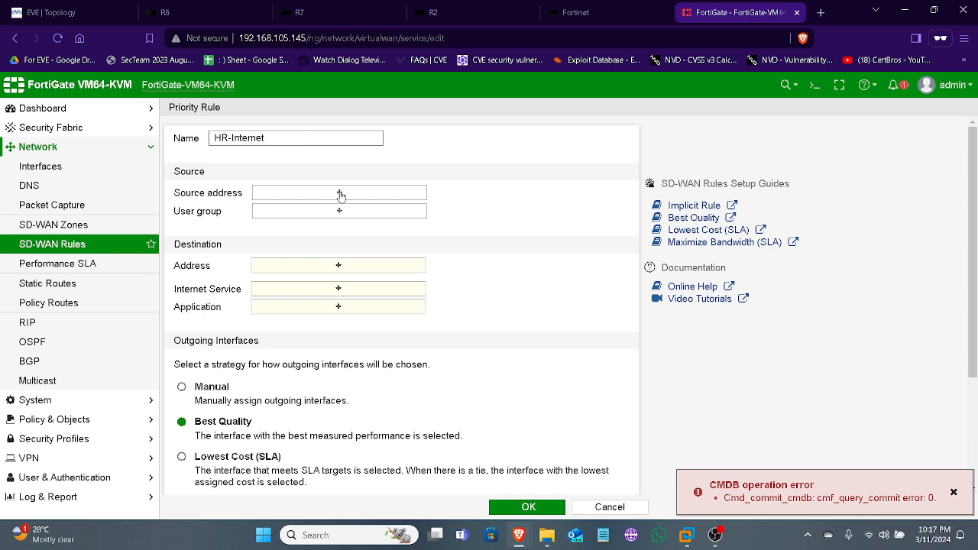
{"action": "left_click", "coordinate": [341, 195]}
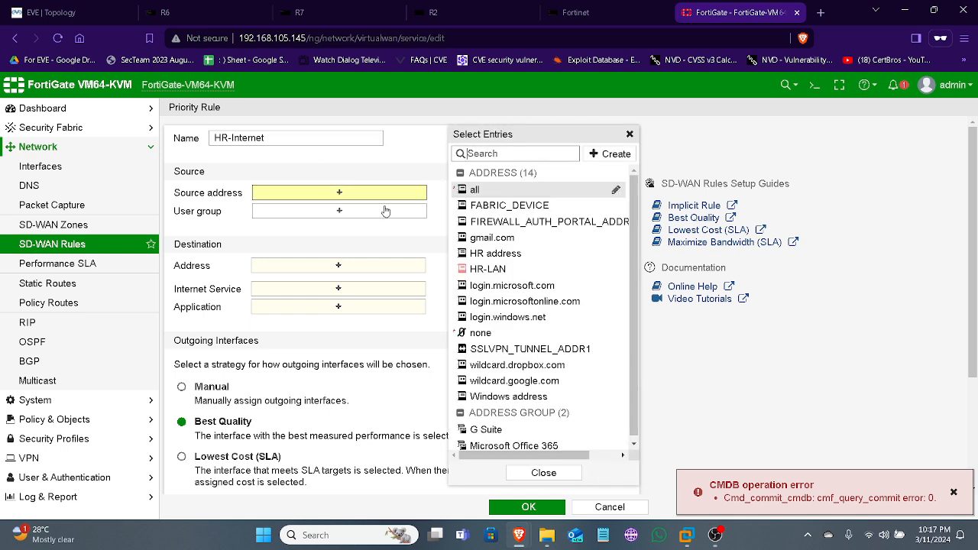
{"action": "left_click", "coordinate": [504, 253]}
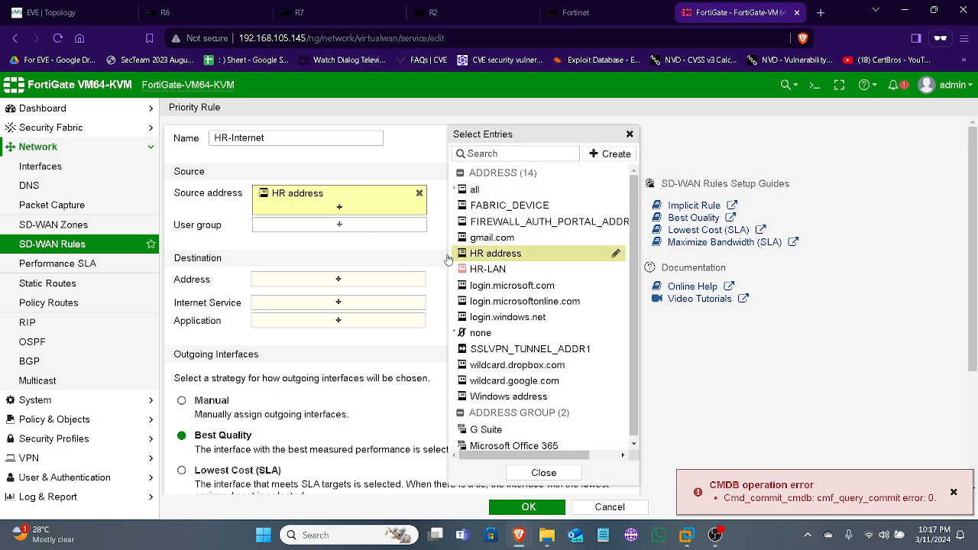
{"action": "left_click", "coordinate": [334, 252]}
Set the HR-Internet rule's destination address to all
{"action": "left_click", "coordinate": [338, 280]}
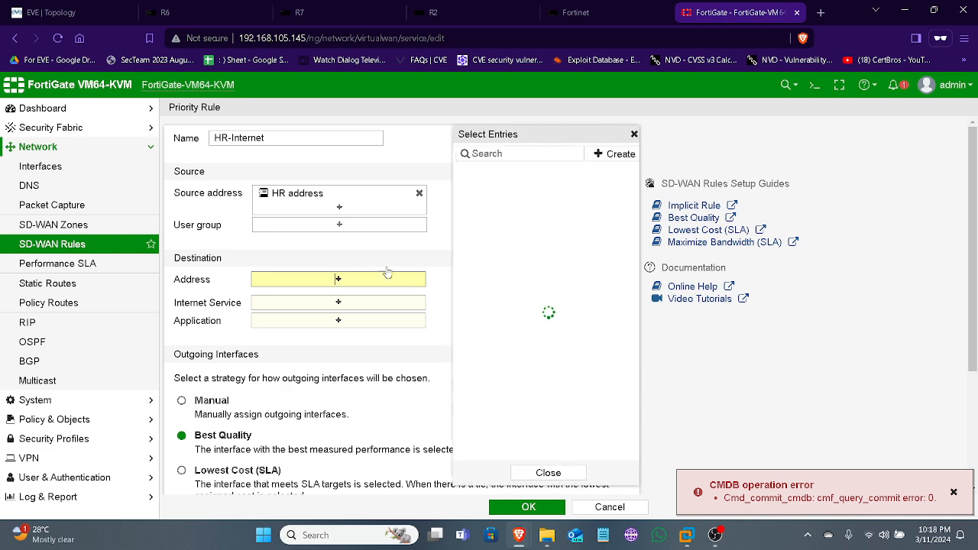
{"action": "left_click", "coordinate": [469, 190]}
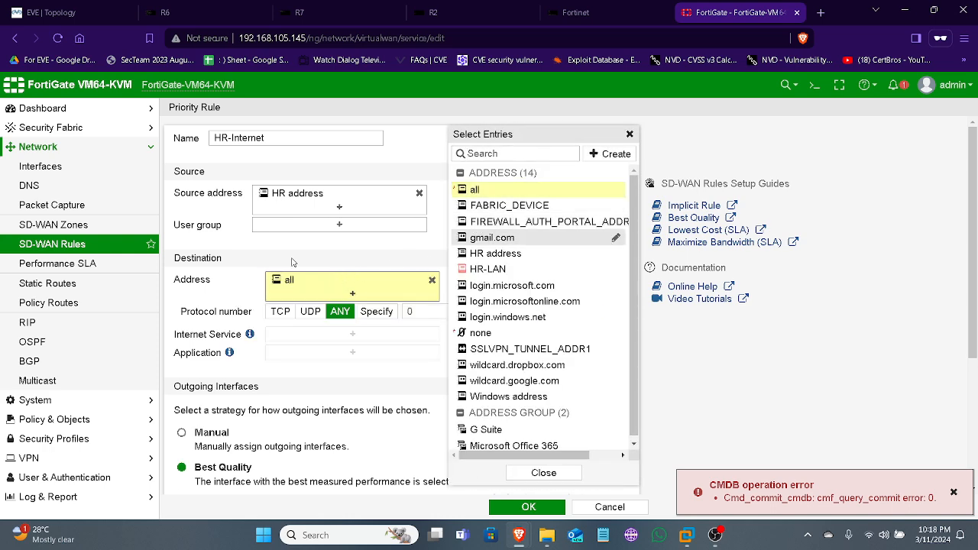
{"action": "left_click", "coordinate": [322, 303]}
Add SLT-WAN (port5) and LCS-WAN (port4) as the interface preference under the Best Quality strategy
{"action": "scroll", "coordinate": [322, 303], "scroll_direction": "down", "scroll_amount": 5}
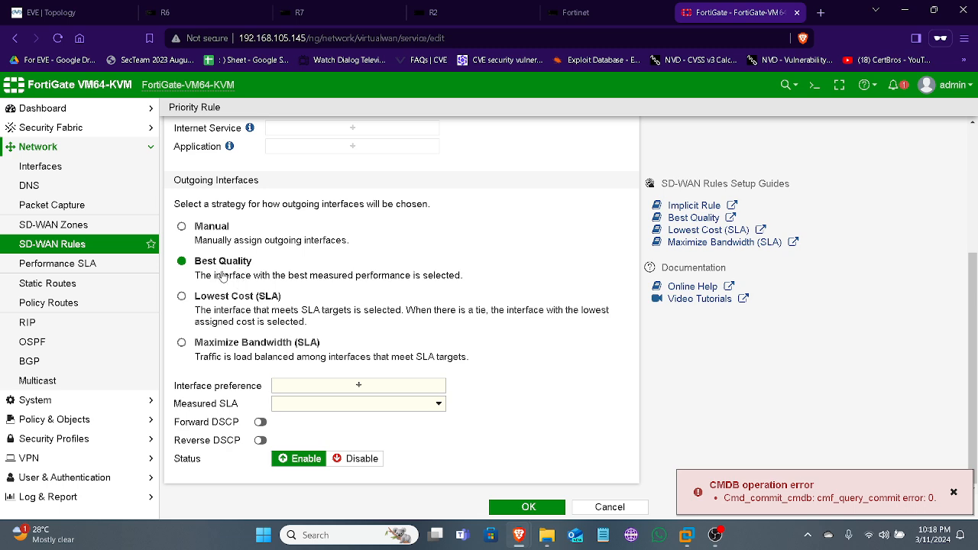
{"action": "left_click", "coordinate": [377, 391]}
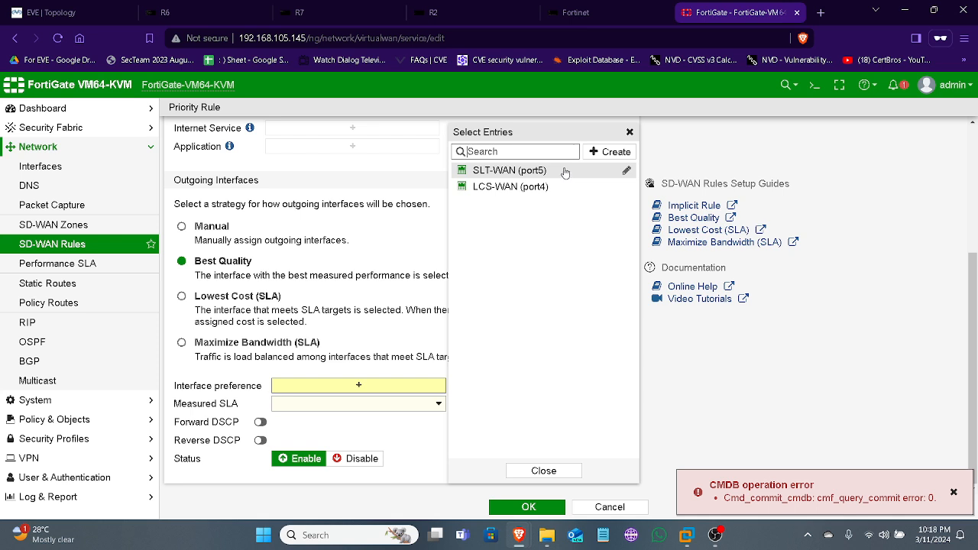
{"action": "left_click", "coordinate": [557, 172]}
{"action": "left_click", "coordinate": [557, 189]}
{"action": "left_click", "coordinate": [302, 369]}
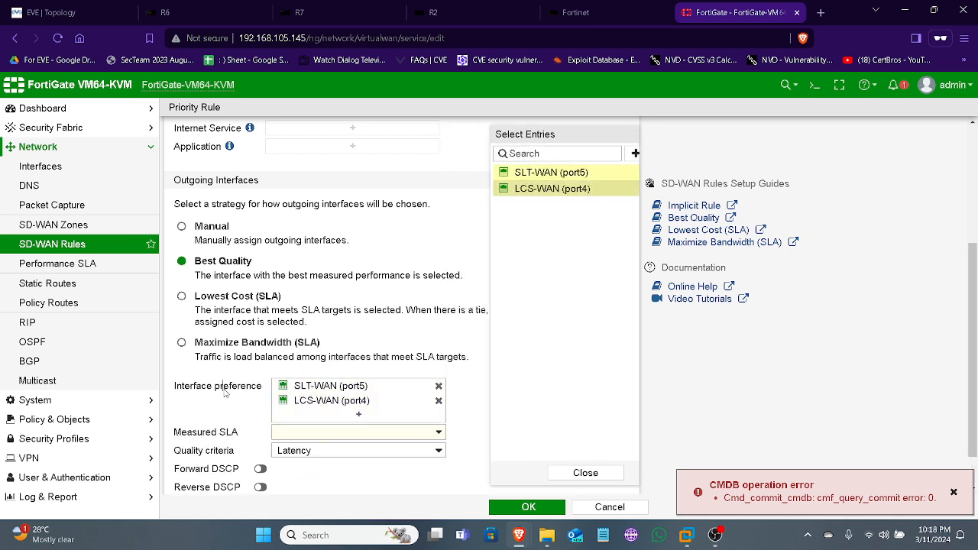
Open the Default_Google Search performance SLA from the rule's Measured SLA choices, review its servers, SLA targets and link status settings, and confirm it
{"action": "left_click", "coordinate": [352, 435]}
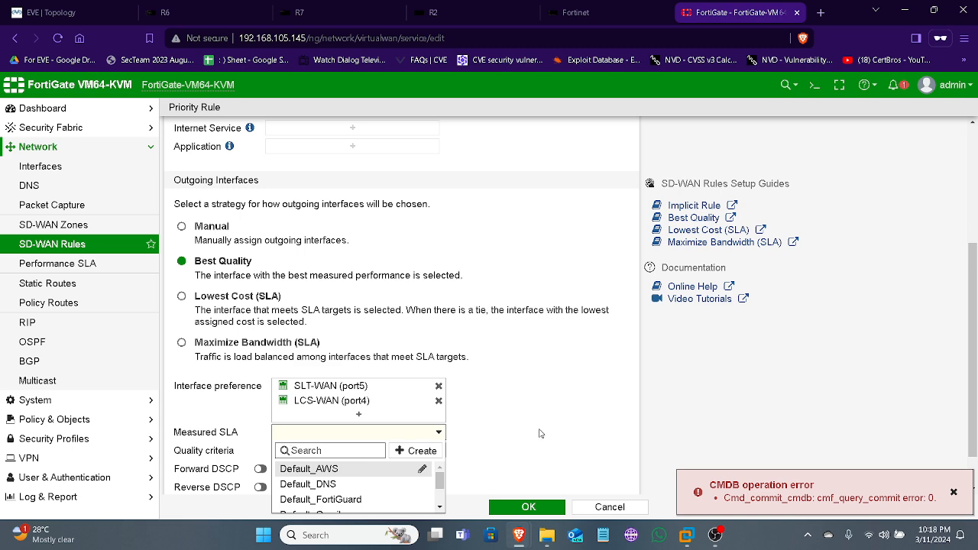
{"action": "left_click", "coordinate": [976, 368]}
{"action": "left_click_drag", "start_coordinate": [973, 370], "coordinate": [975, 479]}
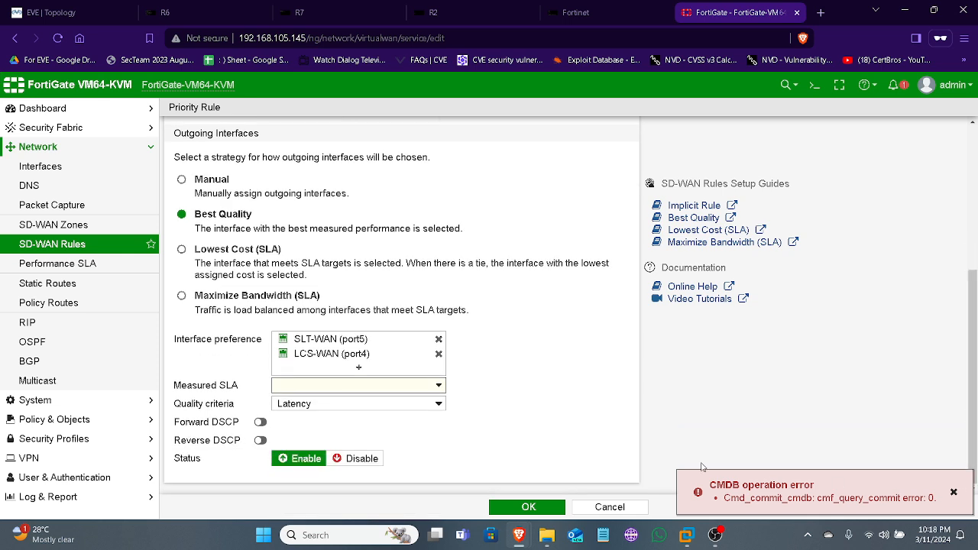
{"action": "left_click", "coordinate": [411, 386]}
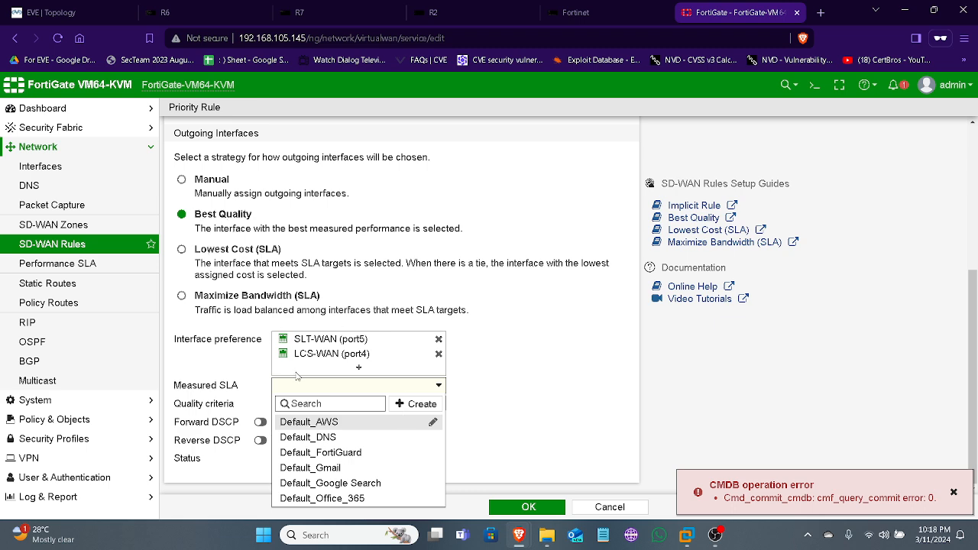
{"action": "left_click", "coordinate": [432, 483]}
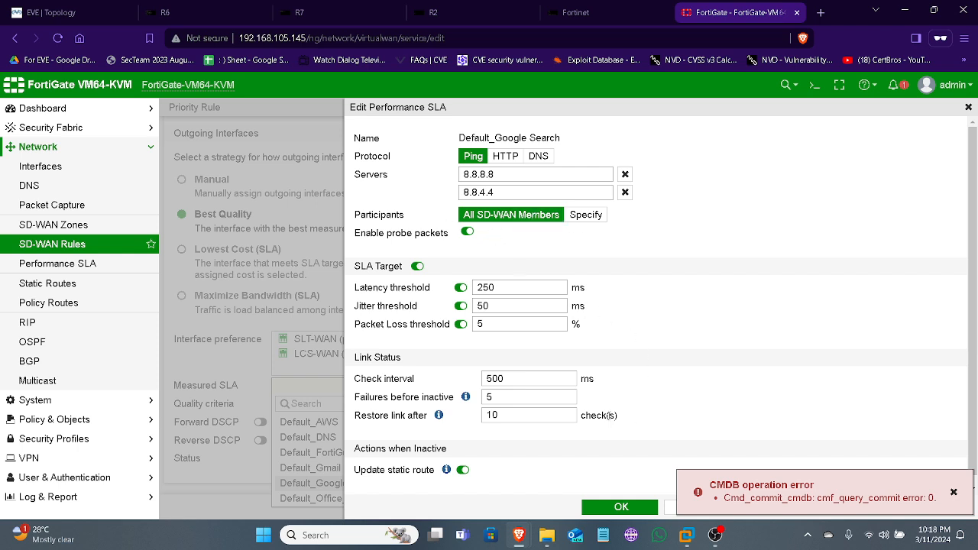
{"action": "scroll", "coordinate": [609, 413], "scroll_direction": "down", "scroll_amount": 1}
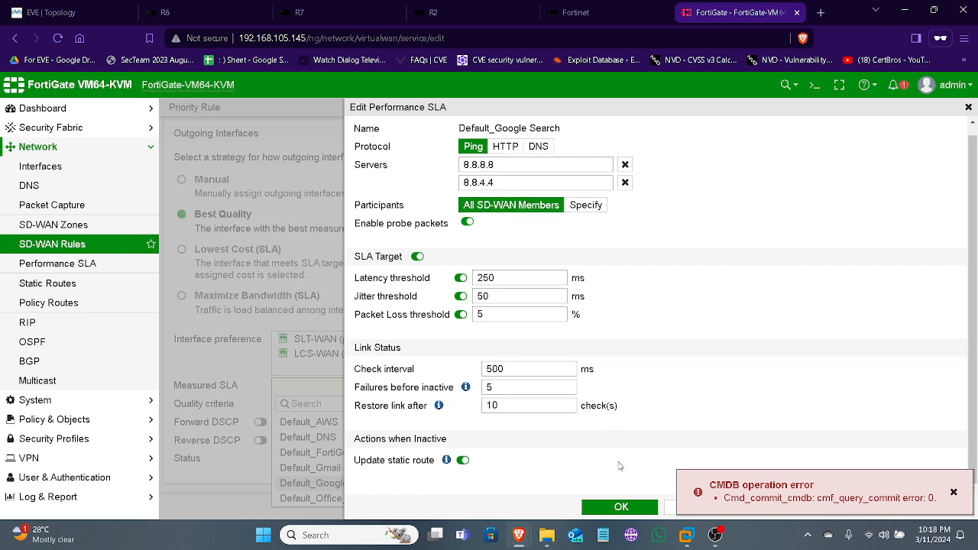
{"action": "left_click", "coordinate": [621, 507]}
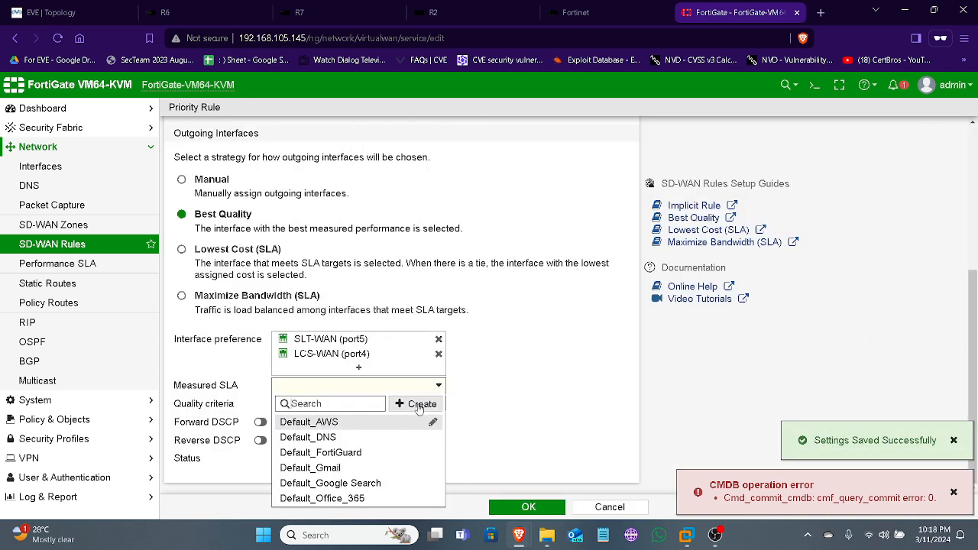
Set the HR-Internet rule's measured SLA to Default_Google Search with Latency as the quality criterion, and save the rule
{"action": "left_click", "coordinate": [528, 412]}
{"action": "left_click", "coordinate": [378, 390]}
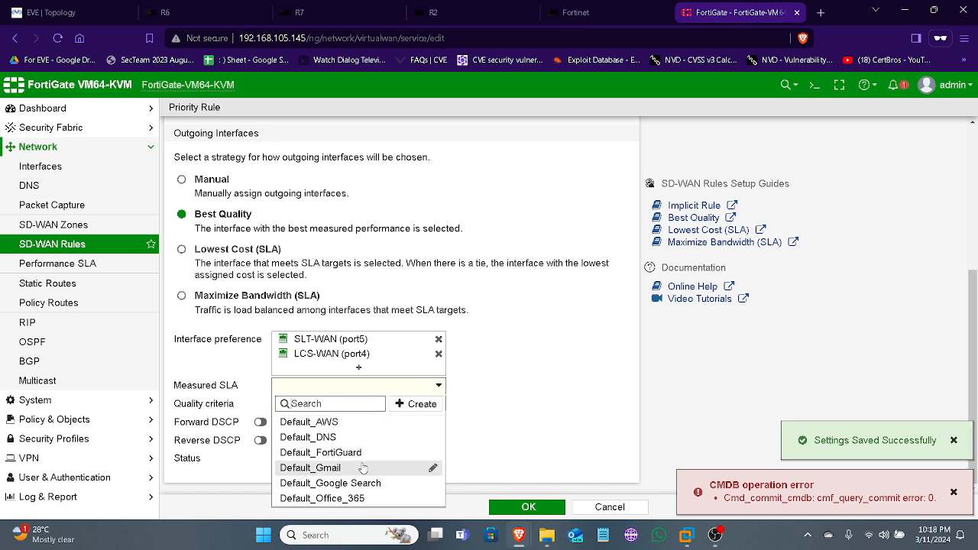
{"action": "left_click", "coordinate": [351, 483]}
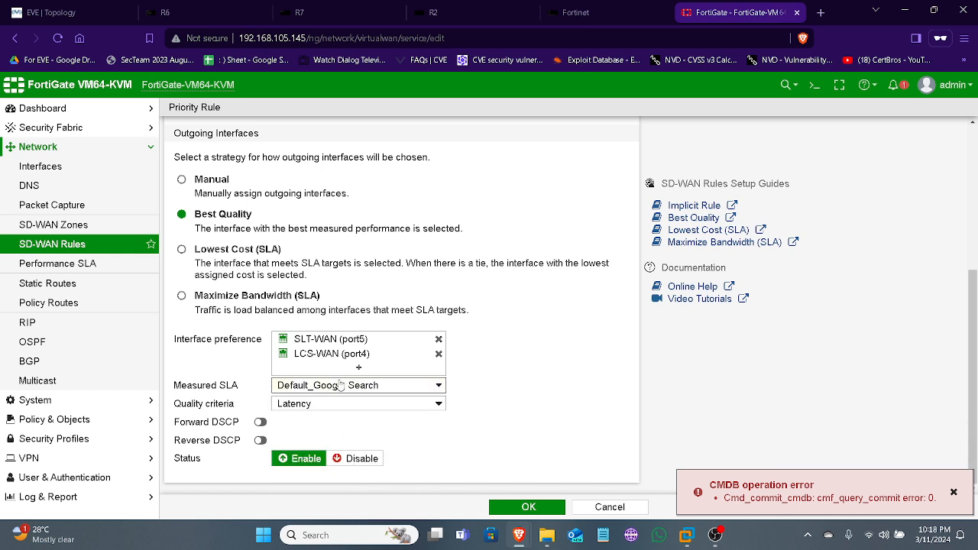
{"action": "mouse_move", "coordinate": [340, 386]}
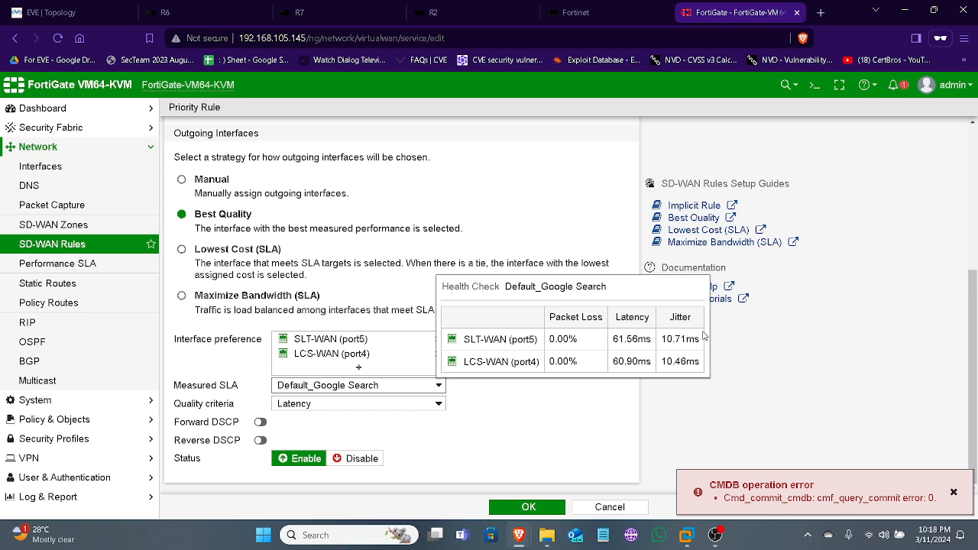
{"action": "left_click", "coordinate": [526, 508]}
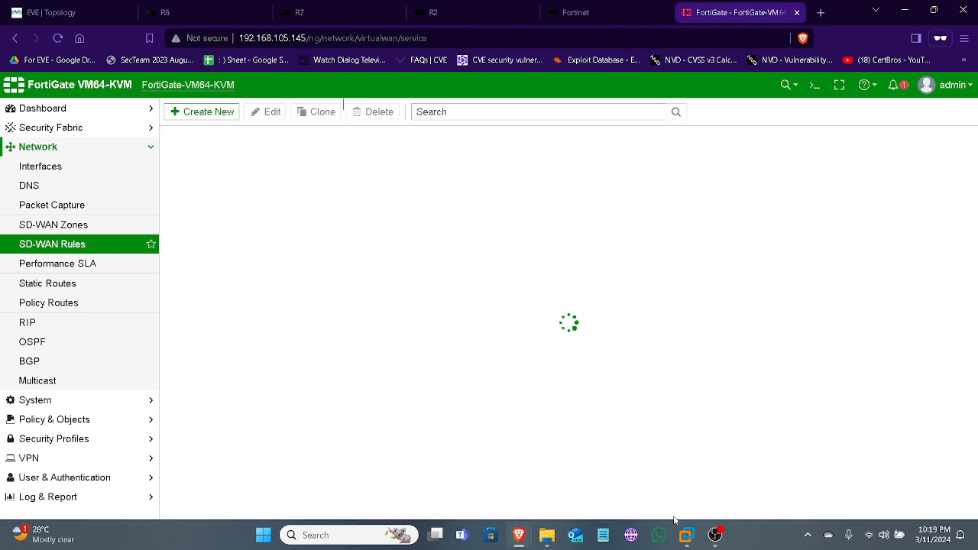
{"action": "left_click", "coordinate": [713, 535]}
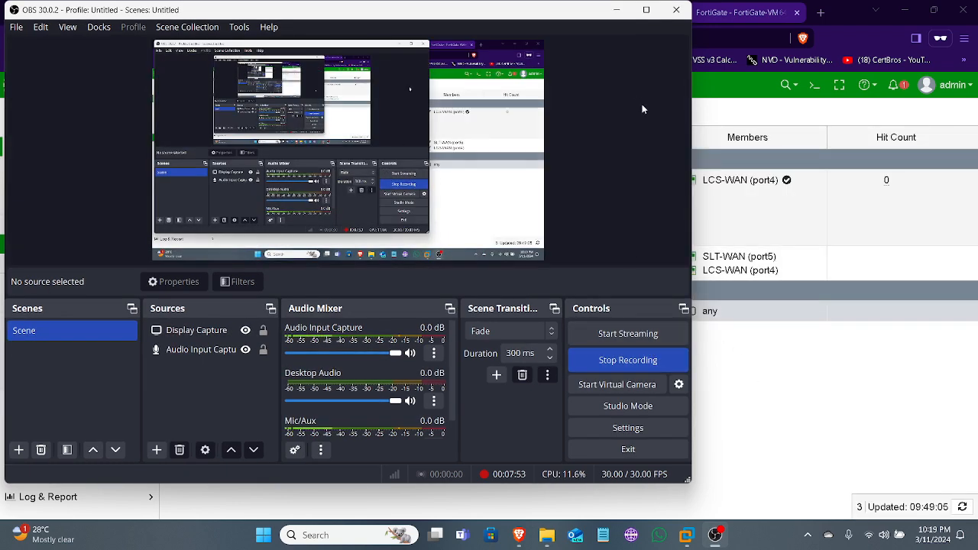
{"action": "left_click", "coordinate": [617, 10]}
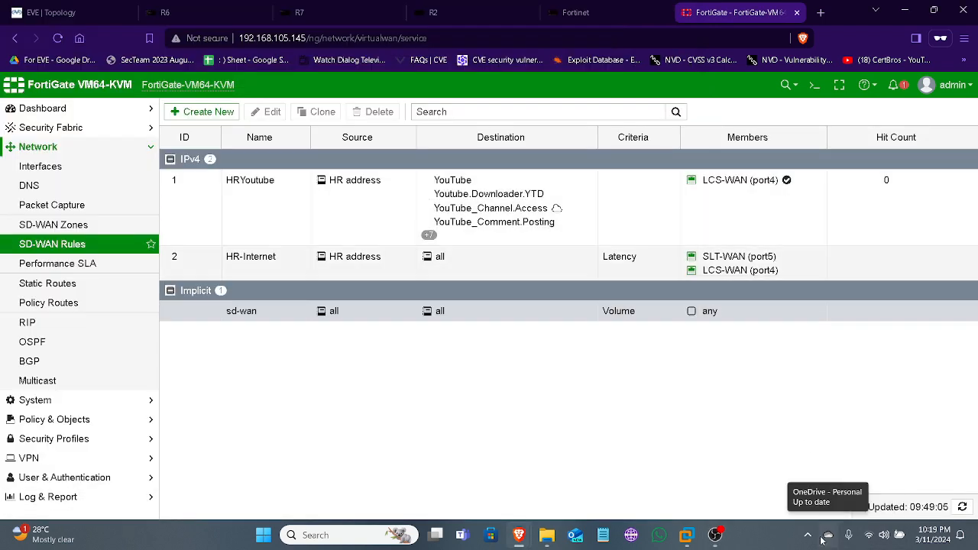
{"action": "left_click", "coordinate": [807, 535]}
{"action": "right_click", "coordinate": [770, 495]}
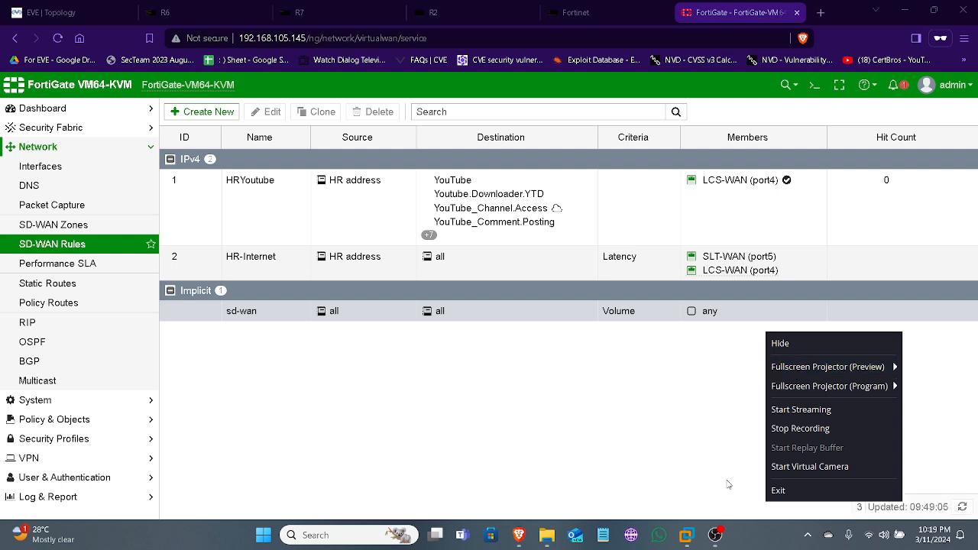
{"action": "left_click", "coordinate": [800, 429]}
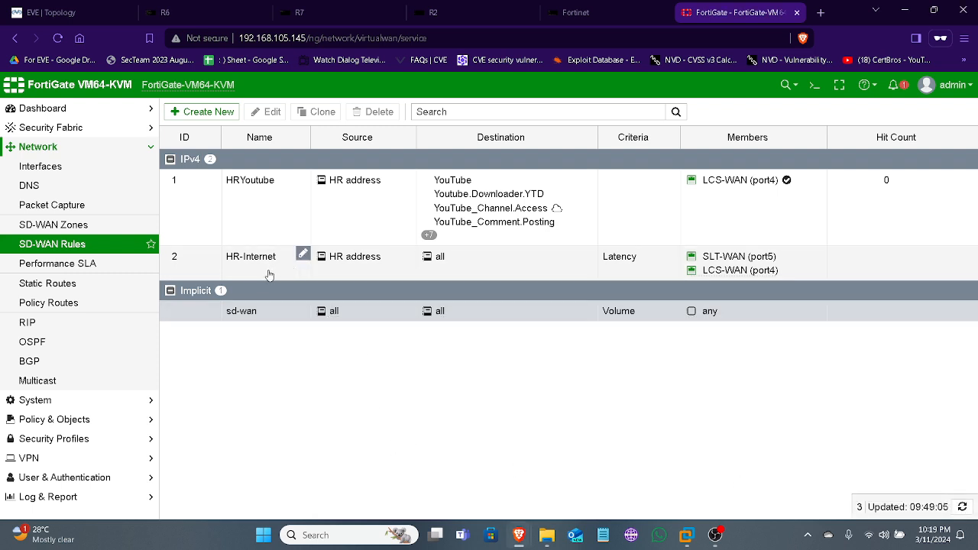
Change the 0.0.0.0/0 static route's interface to SD-WAN and save the route
{"action": "left_click", "coordinate": [88, 284]}
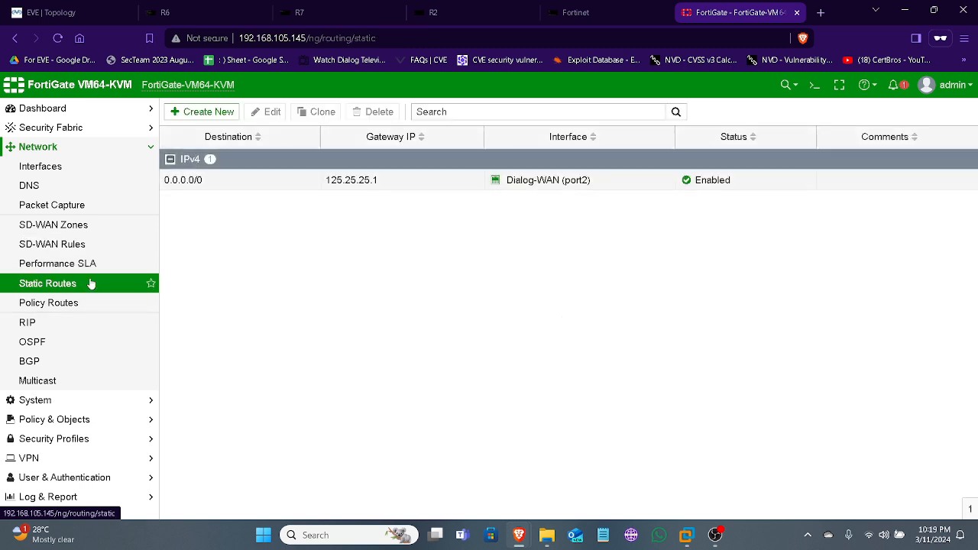
{"action": "double_click", "coordinate": [246, 189]}
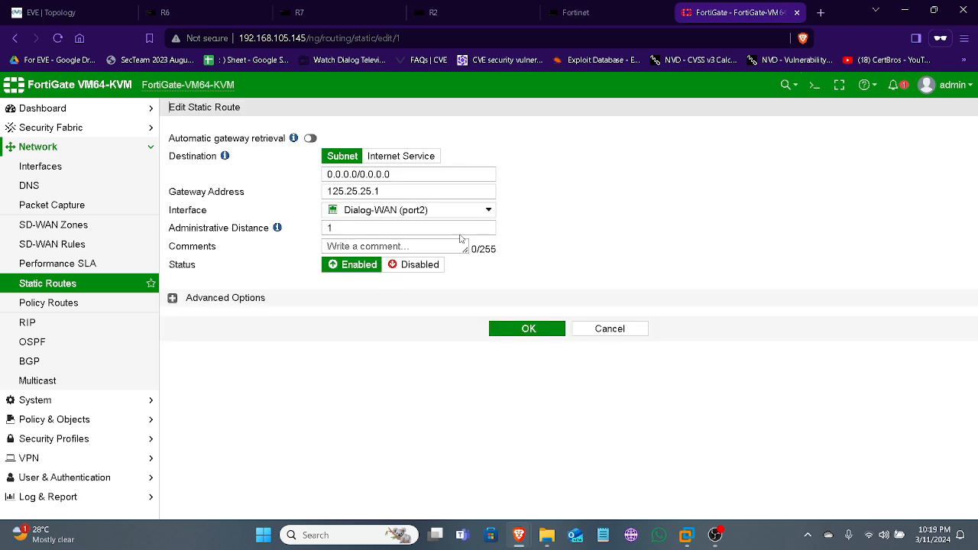
{"action": "left_click", "coordinate": [456, 212]}
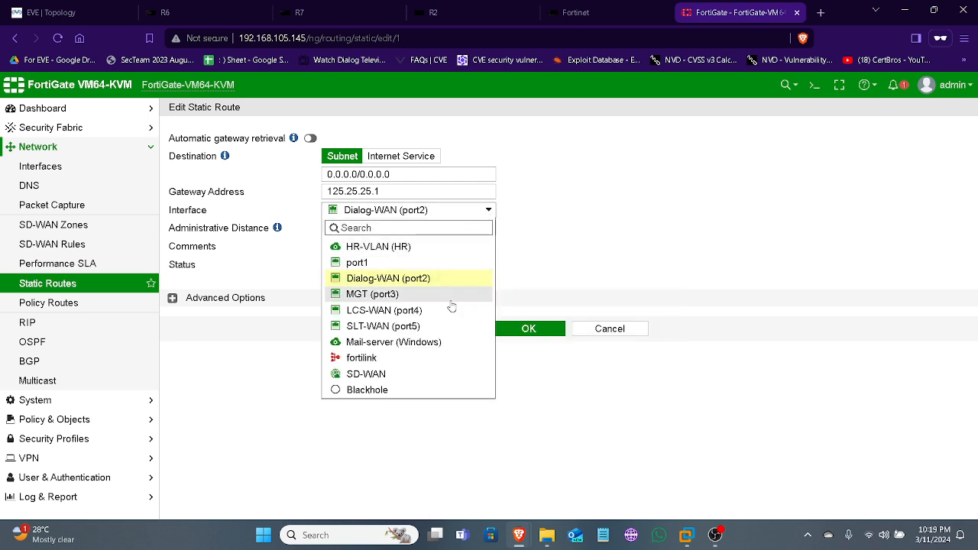
{"action": "left_click", "coordinate": [411, 375]}
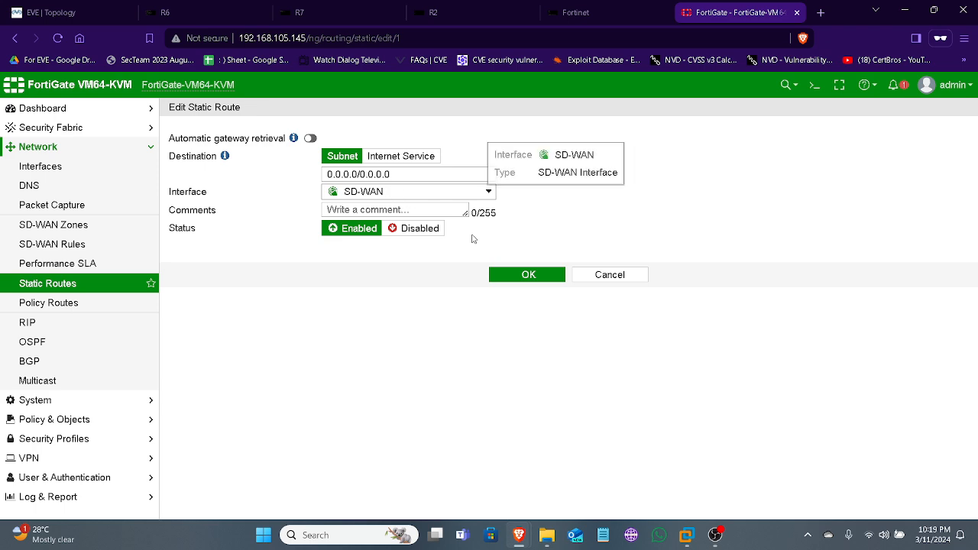
{"action": "left_click", "coordinate": [519, 275]}
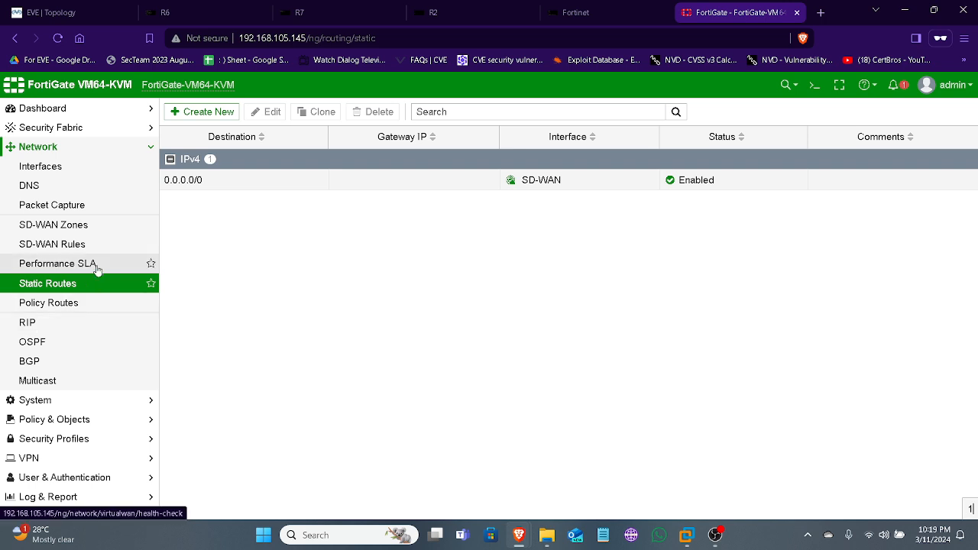
Try a volume weight of 3 for SLT-WAN (port5) in the implicit SD-WAN rule, restore it to 1 and save
{"action": "left_click", "coordinate": [71, 246]}
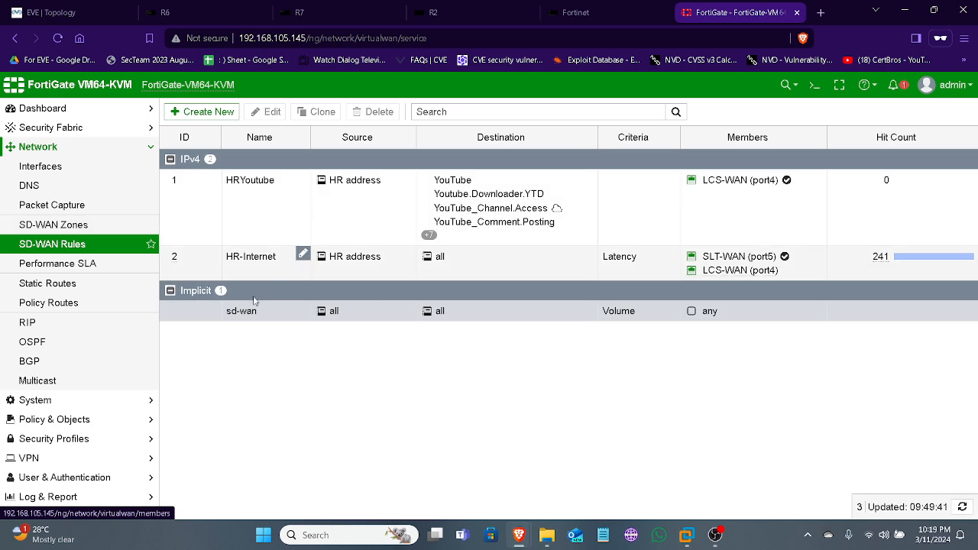
{"action": "double_click", "coordinate": [190, 315]}
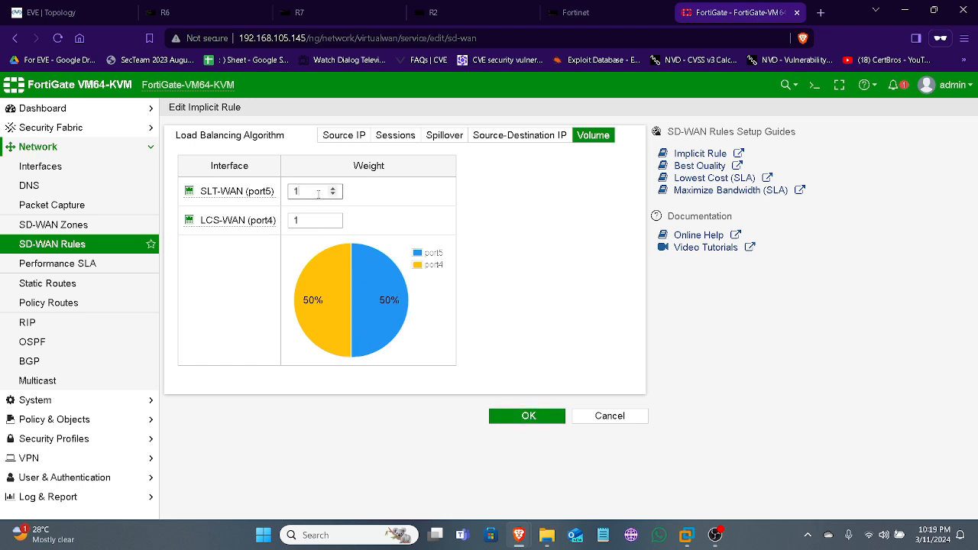
{"action": "key", "text": "BackSpace"}
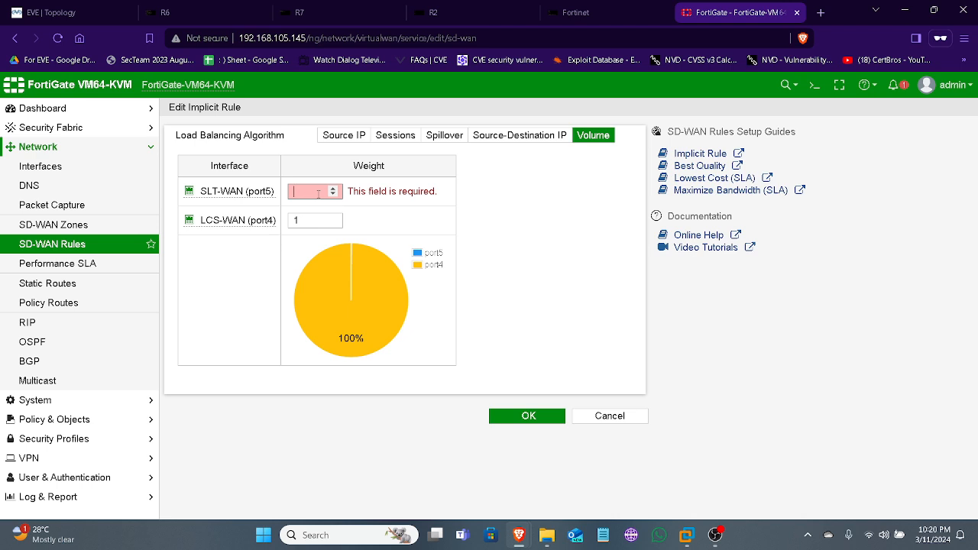
{"action": "type", "text": "3"}
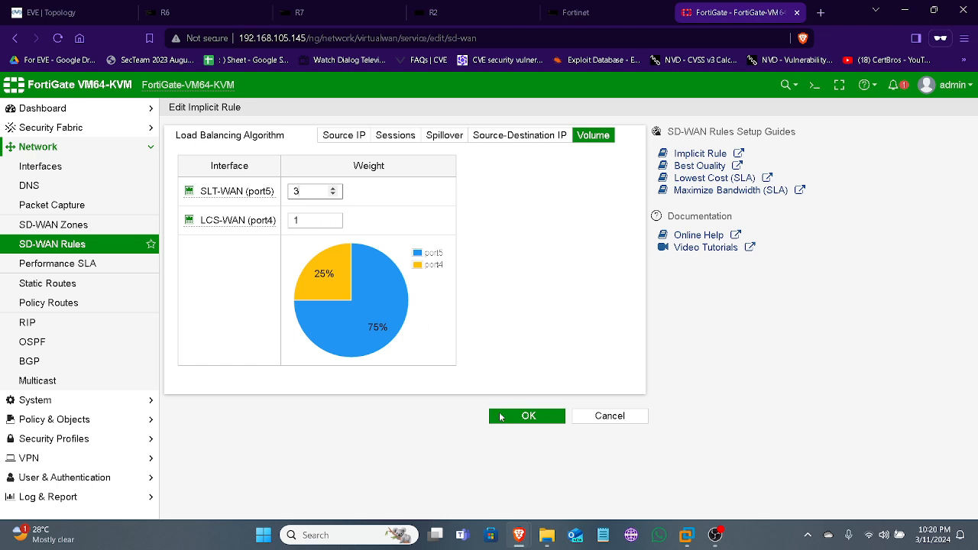
{"action": "key", "text": "BackSpace"}
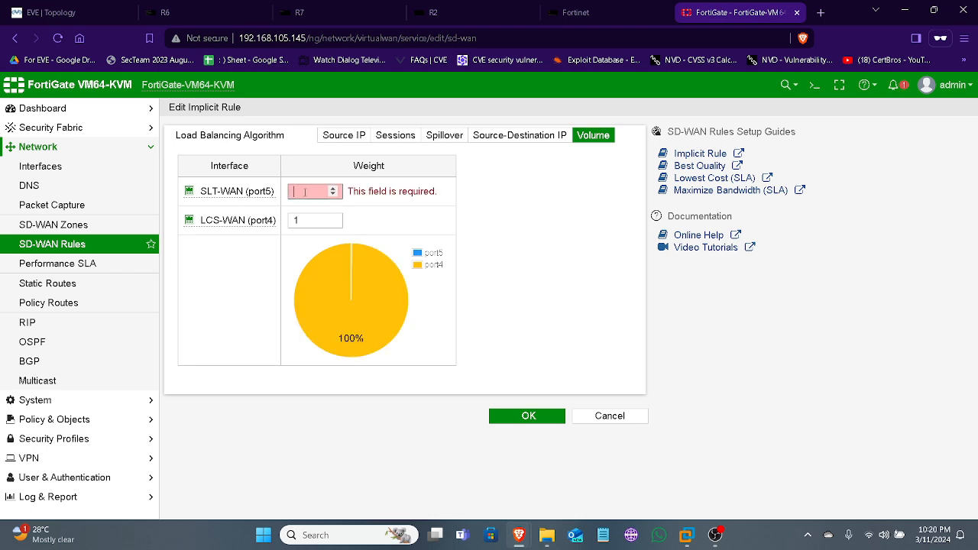
{"action": "type", "text": "1"}
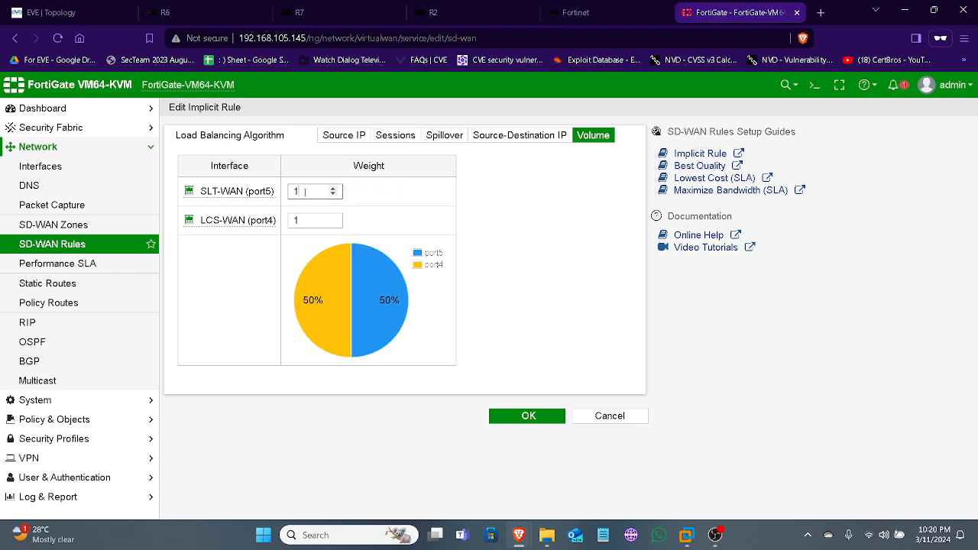
{"action": "left_click", "coordinate": [526, 415]}
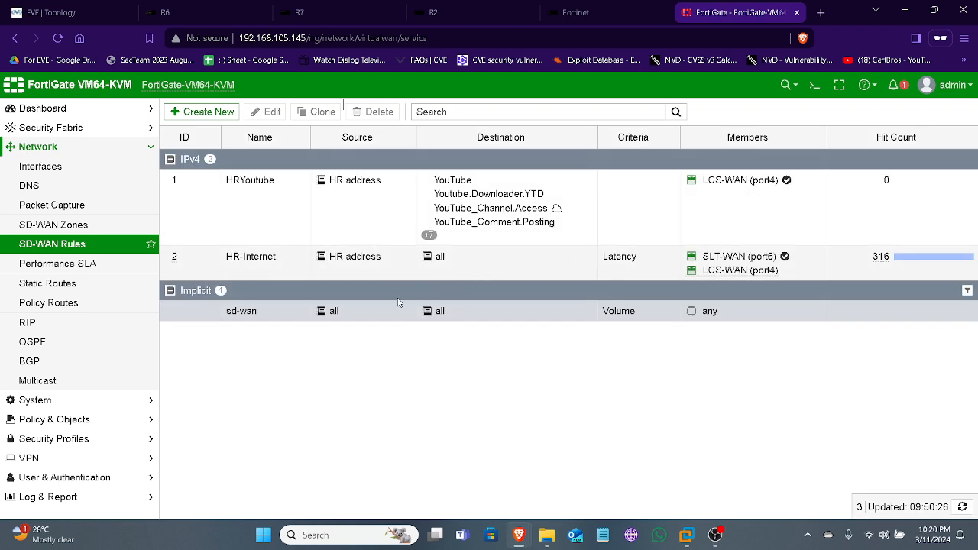
Set the outgoing interface of the HR-Internet firewall policy to virtual-wan-link
{"action": "left_click", "coordinate": [77, 420]}
{"action": "left_click", "coordinate": [74, 207]}
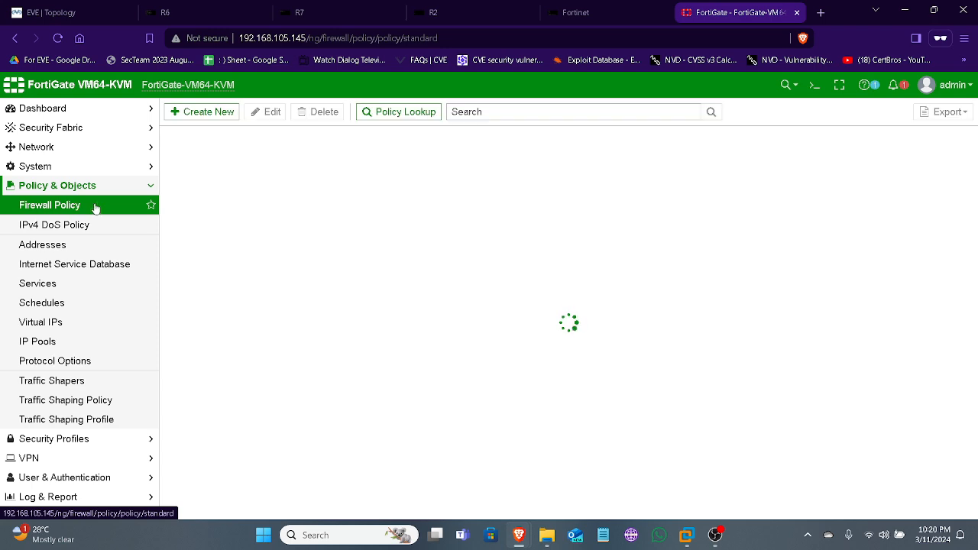
{"action": "double_click", "coordinate": [196, 182]}
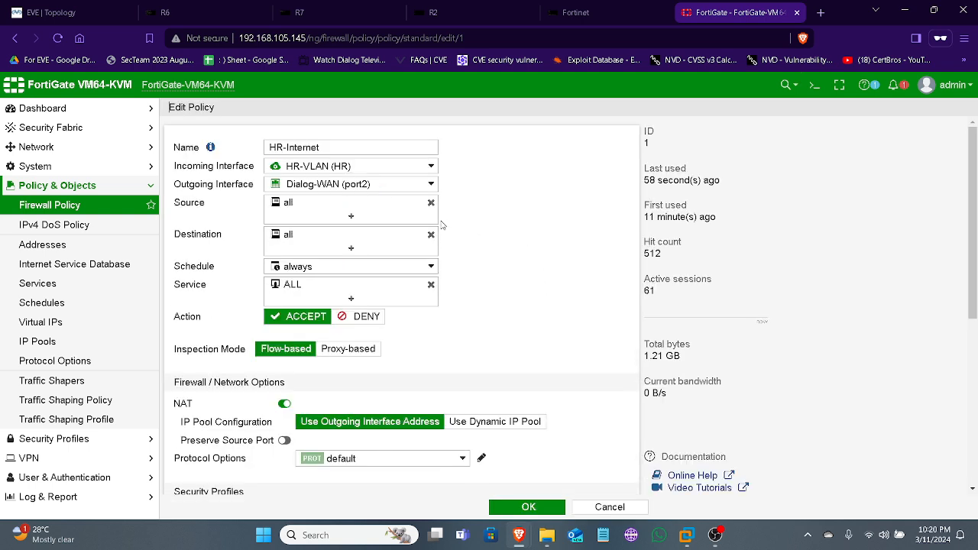
{"action": "left_click", "coordinate": [394, 189]}
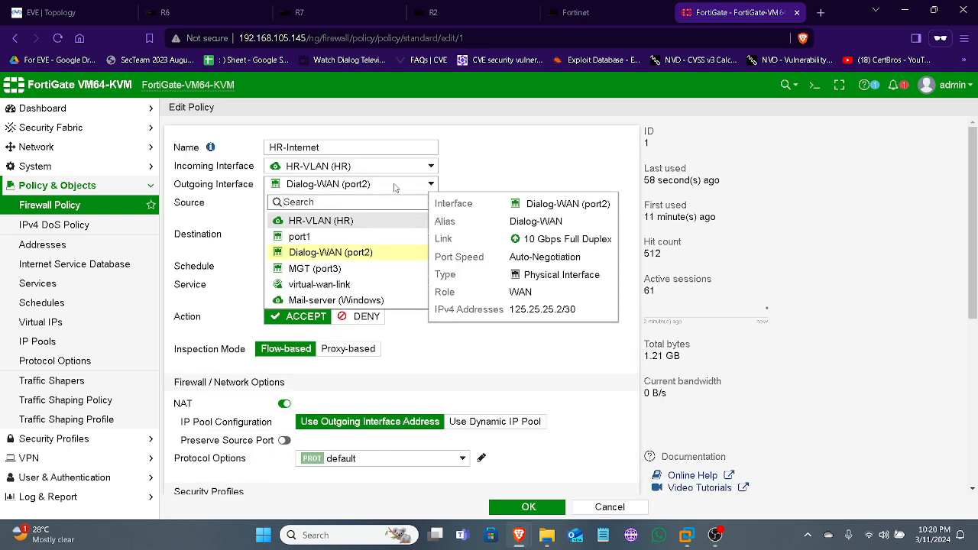
{"action": "left_click", "coordinate": [360, 290]}
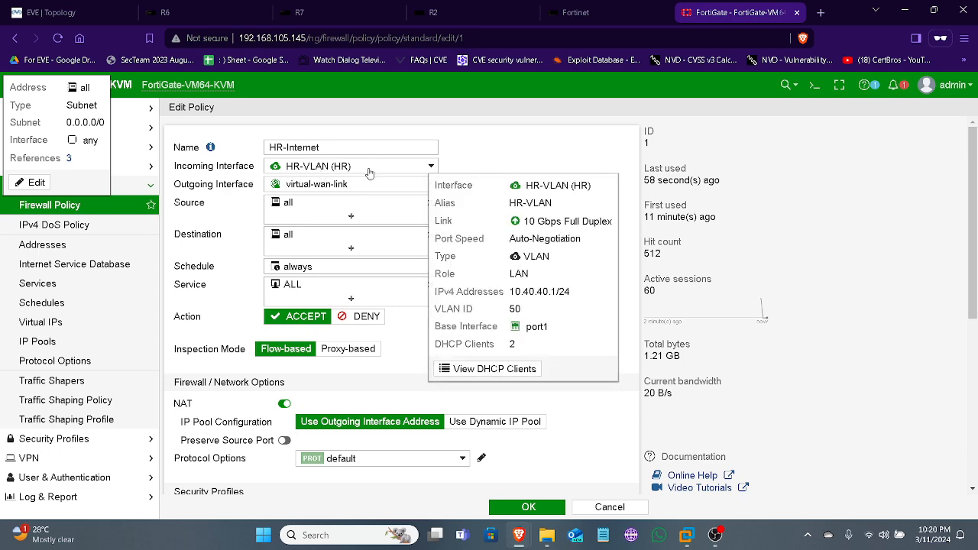
Review the HR-Internet firewall policy's settings against the topology, save the policy, and expand the Implicit group in the policy list
{"action": "left_click", "coordinate": [95, 15]}
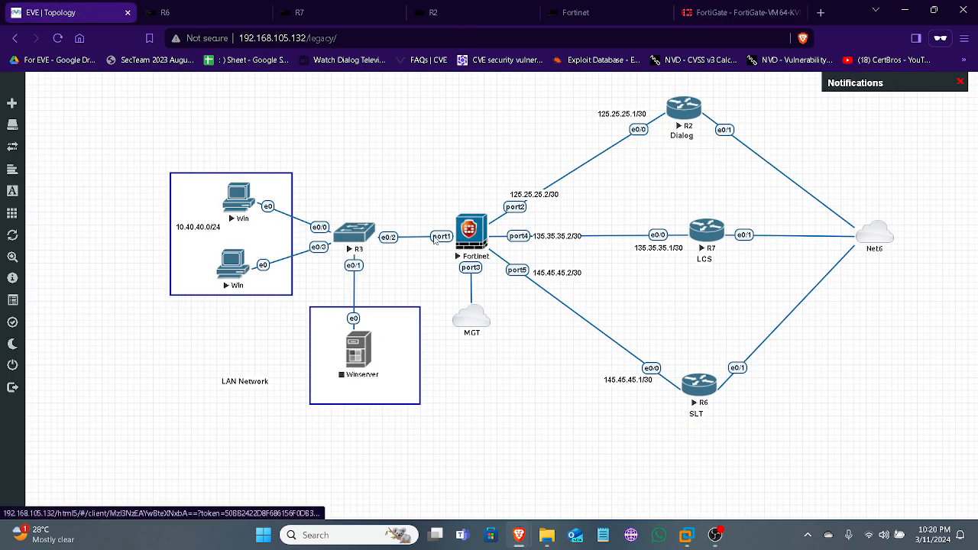
{"action": "left_click", "coordinate": [733, 12]}
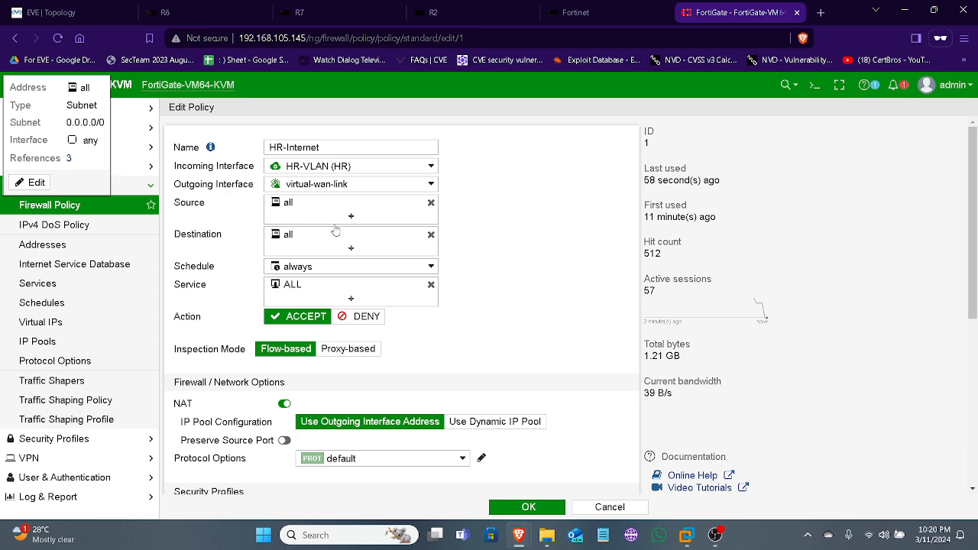
{"action": "mouse_move", "coordinate": [367, 234]}
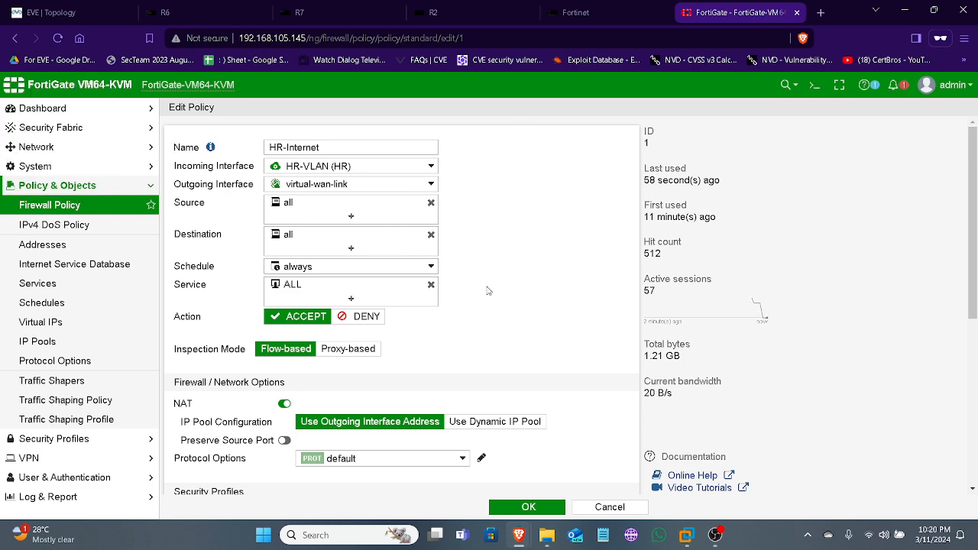
{"action": "scroll", "coordinate": [527, 329], "scroll_direction": "down", "scroll_amount": 3}
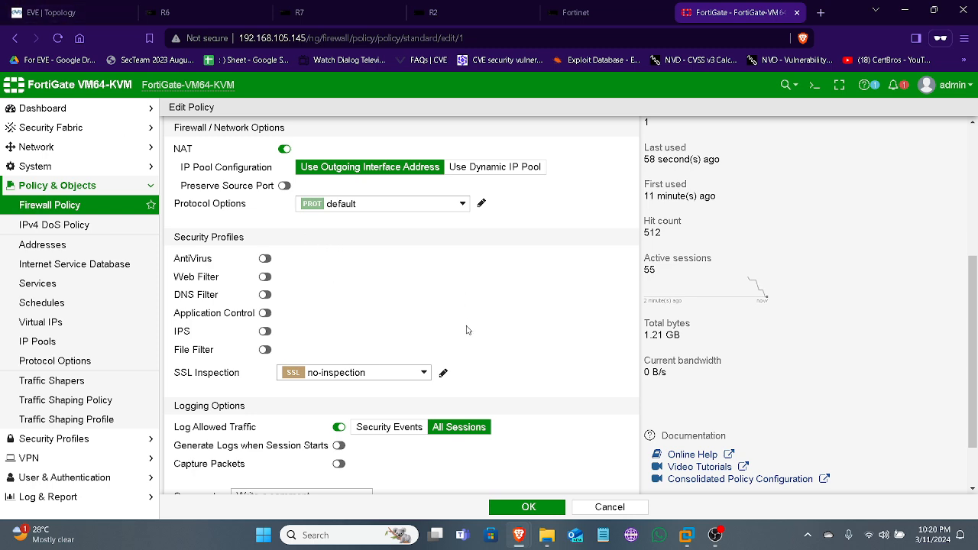
{"action": "scroll", "coordinate": [465, 328], "scroll_direction": "down", "scroll_amount": 1}
{"action": "scroll", "coordinate": [455, 375], "scroll_direction": "up", "scroll_amount": 2}
{"action": "scroll", "coordinate": [443, 415], "scroll_direction": "down", "scroll_amount": 2}
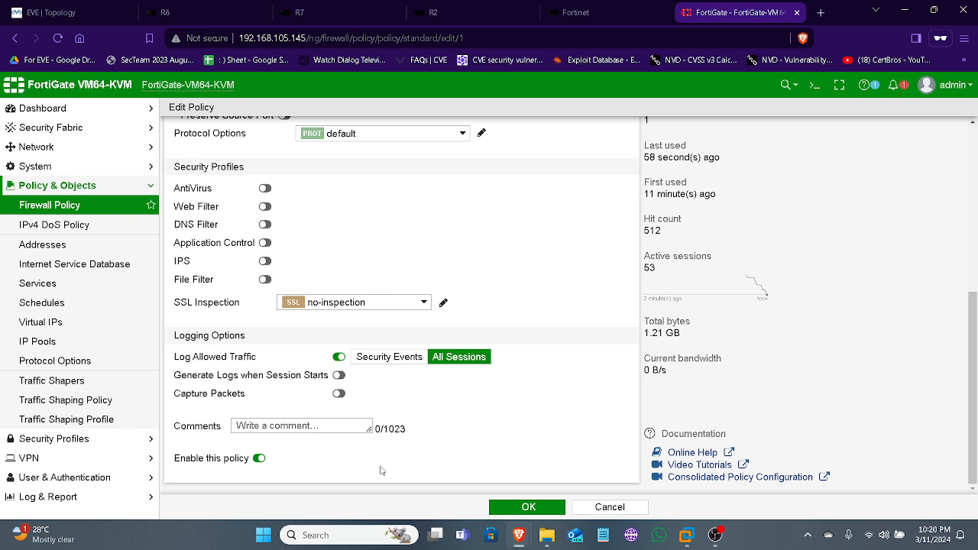
{"action": "left_click", "coordinate": [551, 509]}
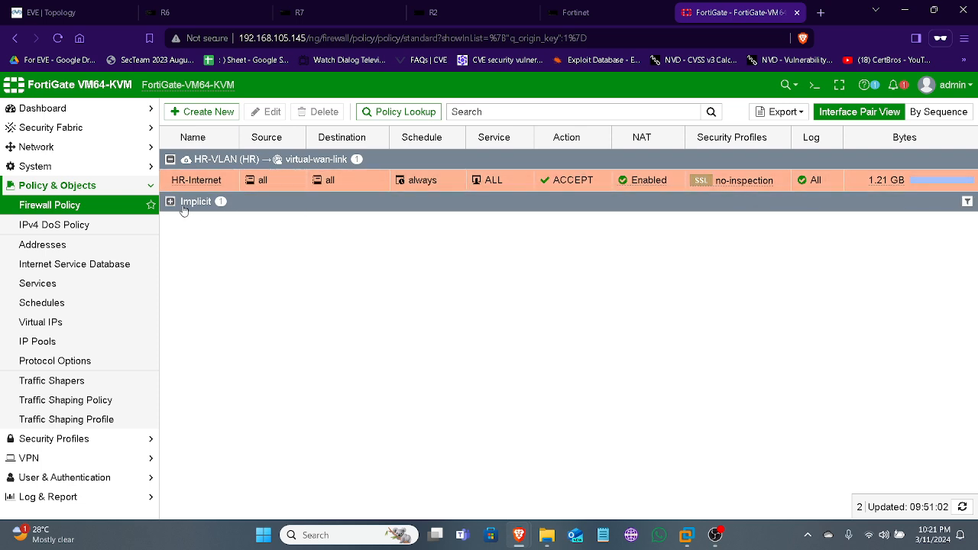
{"action": "left_click", "coordinate": [184, 207]}
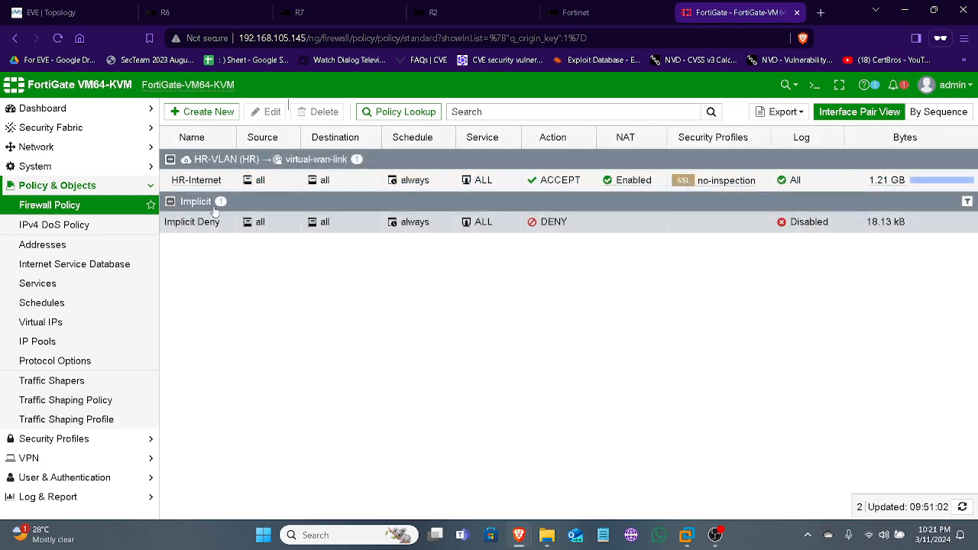
Open the upper Windows client's console from the EVE topology and ping 8.8.8.8 twice from its Command Prompt
{"action": "left_click", "coordinate": [101, 15]}
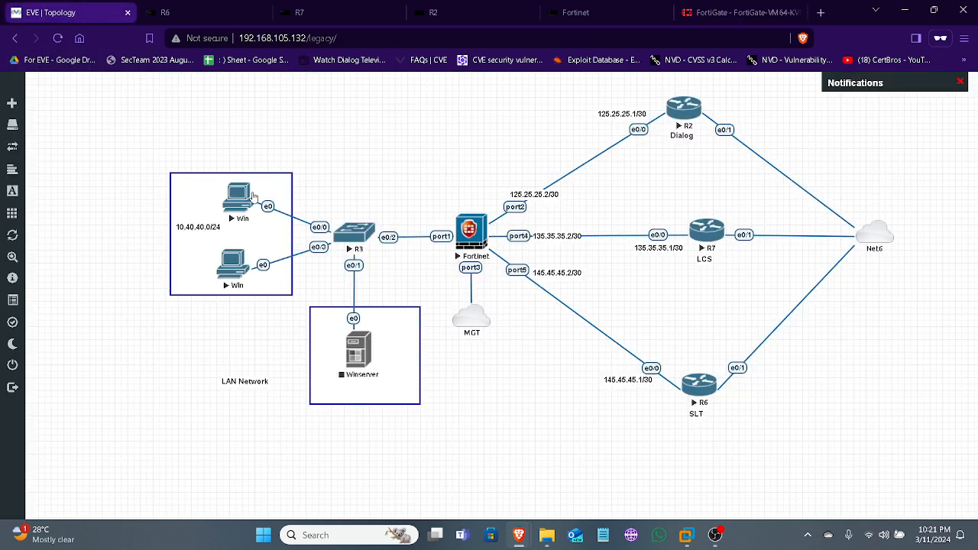
{"action": "left_click", "coordinate": [240, 200]}
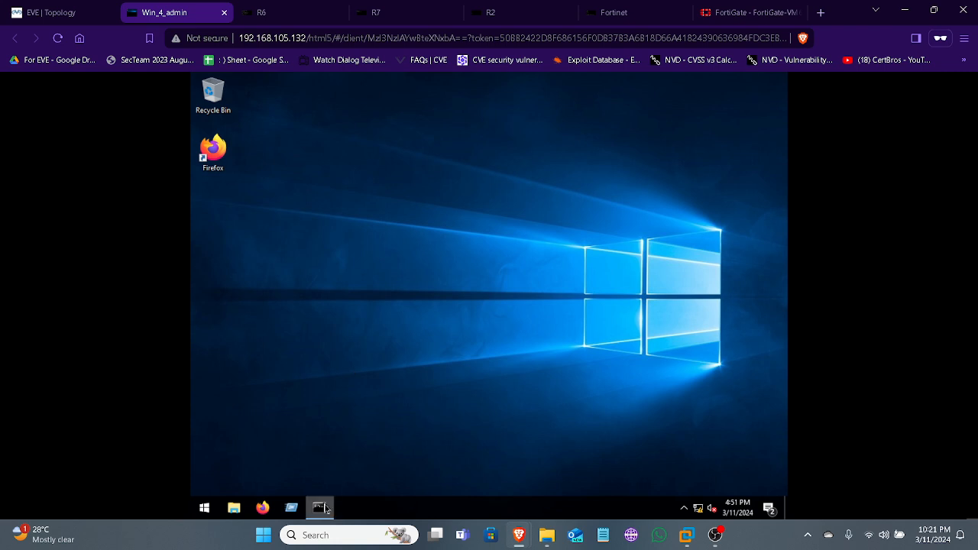
{"action": "left_click", "coordinate": [320, 507]}
{"action": "left_click", "coordinate": [342, 234]}
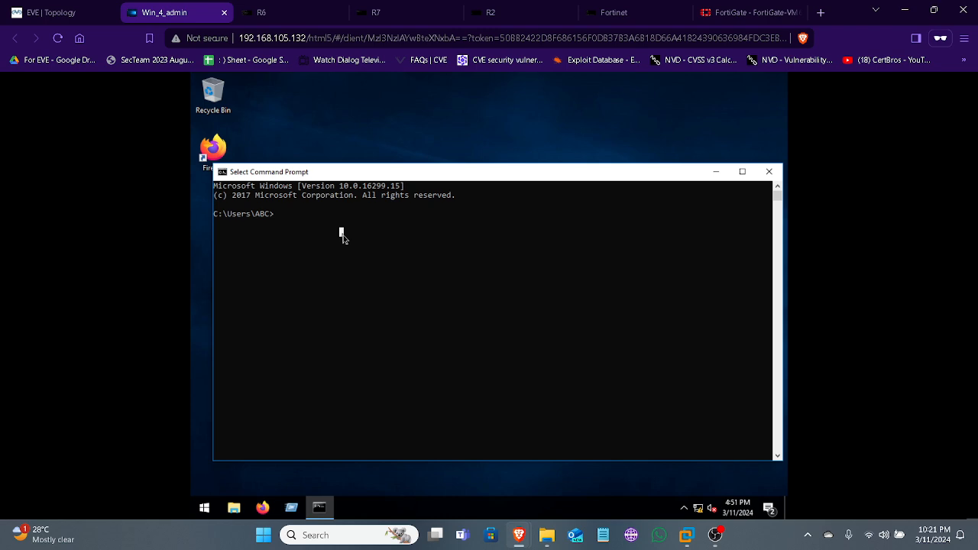
{"action": "type", "text": "ping 8.8.8.8"}
{"action": "key", "text": "Return"}
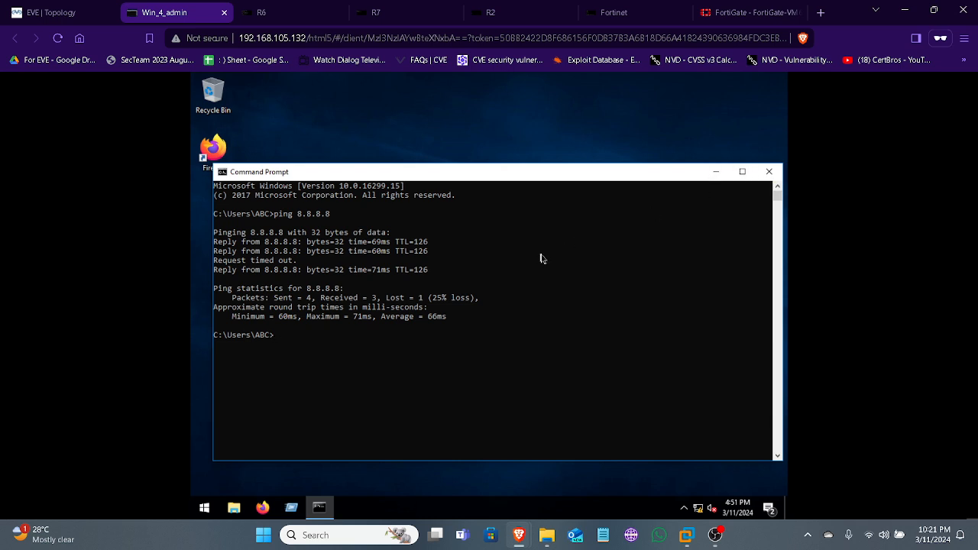
{"action": "key", "text": "Up"}
{"action": "key", "text": "Return"}
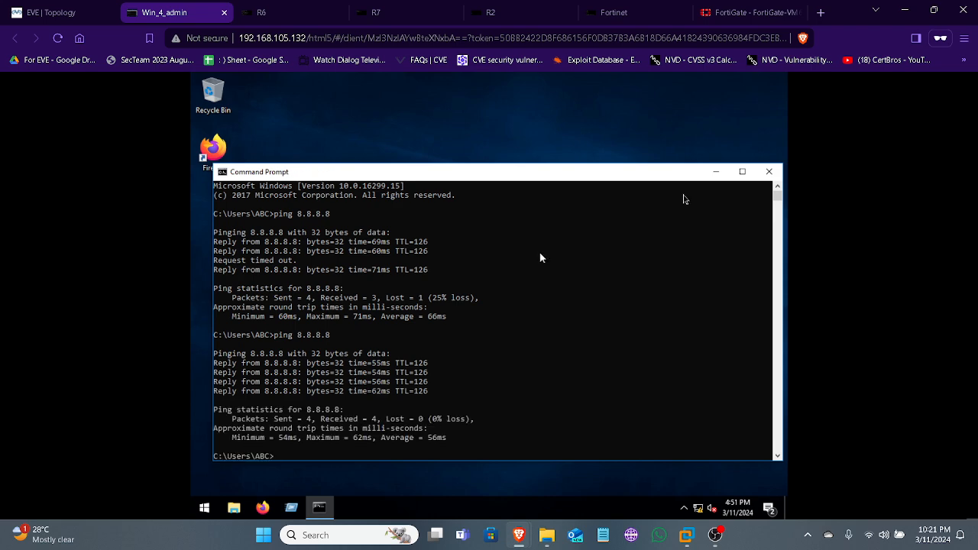
{"action": "left_click", "coordinate": [767, 175]}
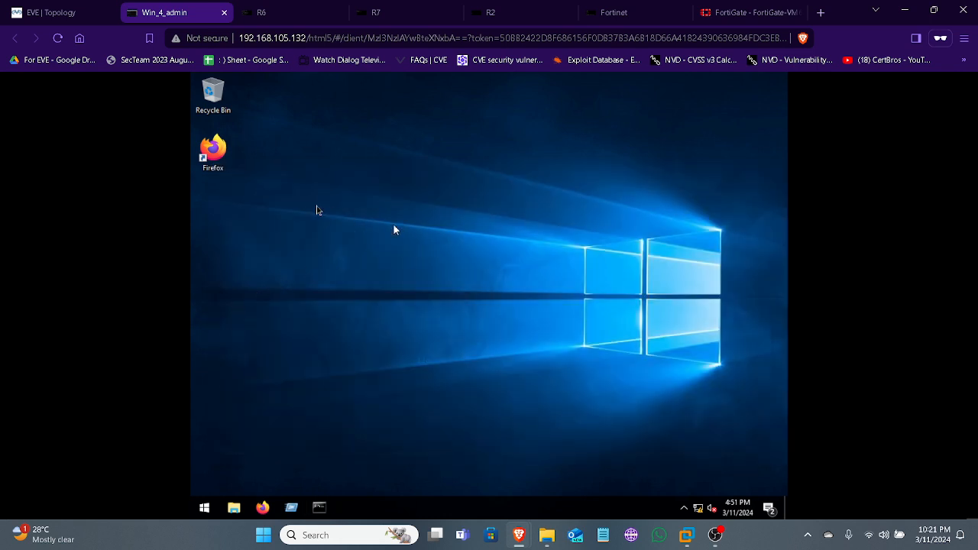
Launch Firefox on the Windows client and run tracert -d 8.8.8.8 in a Command Prompt, comparing the hops with the EVE topology
{"action": "double_click", "coordinate": [224, 158]}
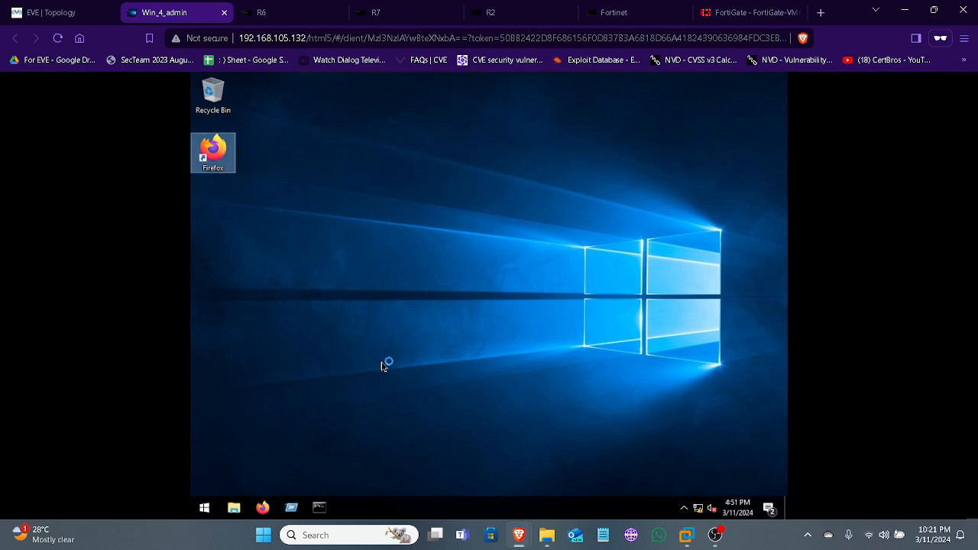
{"action": "left_click", "coordinate": [324, 506]}
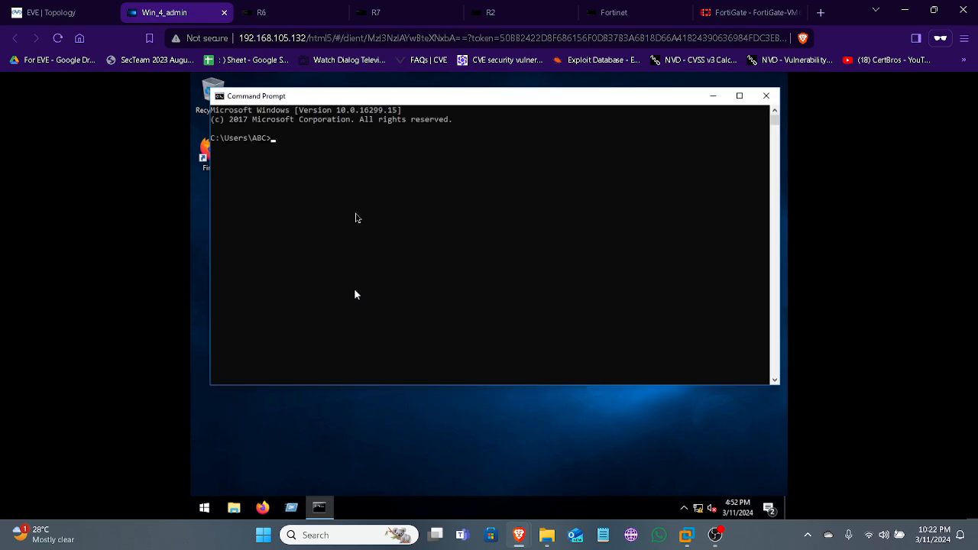
{"action": "type", "text": "tr"}
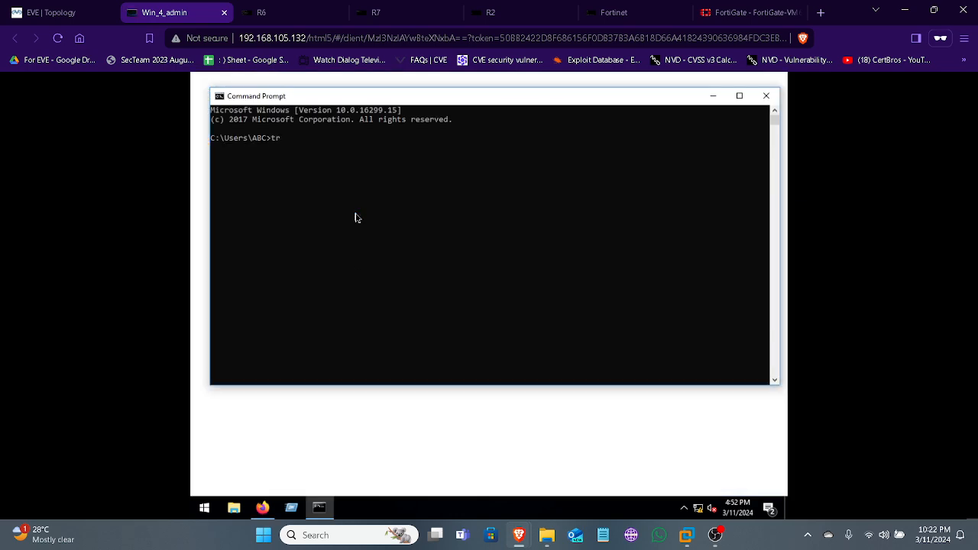
{"action": "type", "text": "acer"}
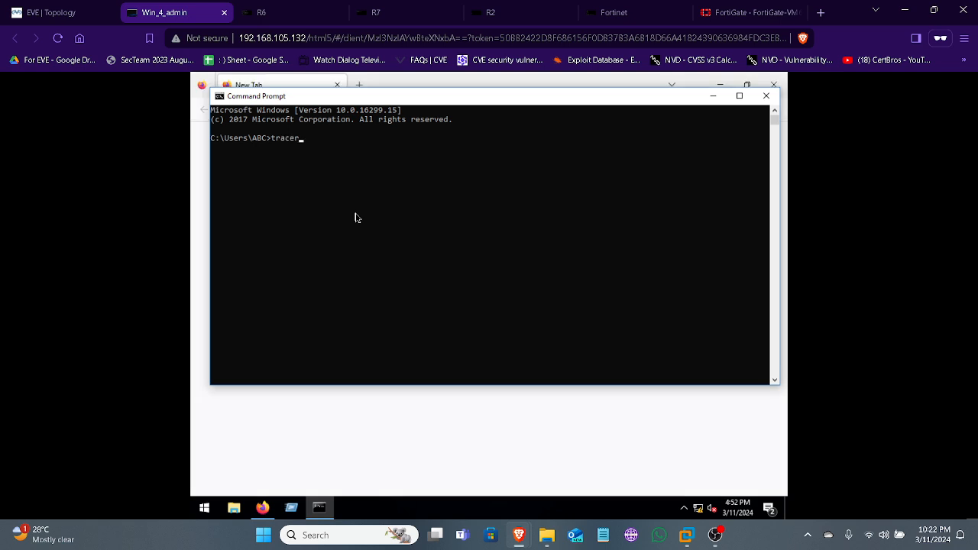
{"action": "type", "text": "t 8.8.8.8"}
{"action": "key", "text": "Return"}
{"action": "type", "text": "-d"}
{"action": "key", "text": "Return"}
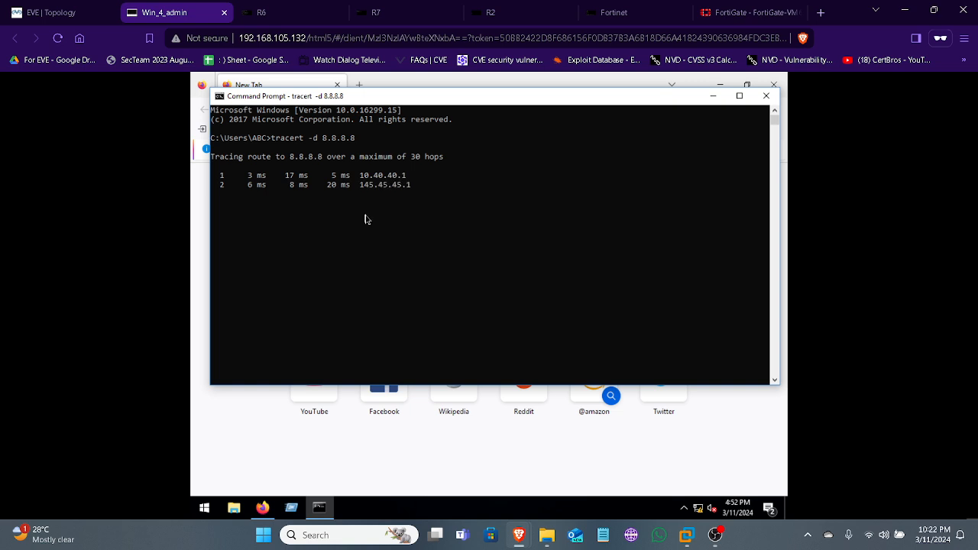
{"action": "left_click", "coordinate": [74, 18]}
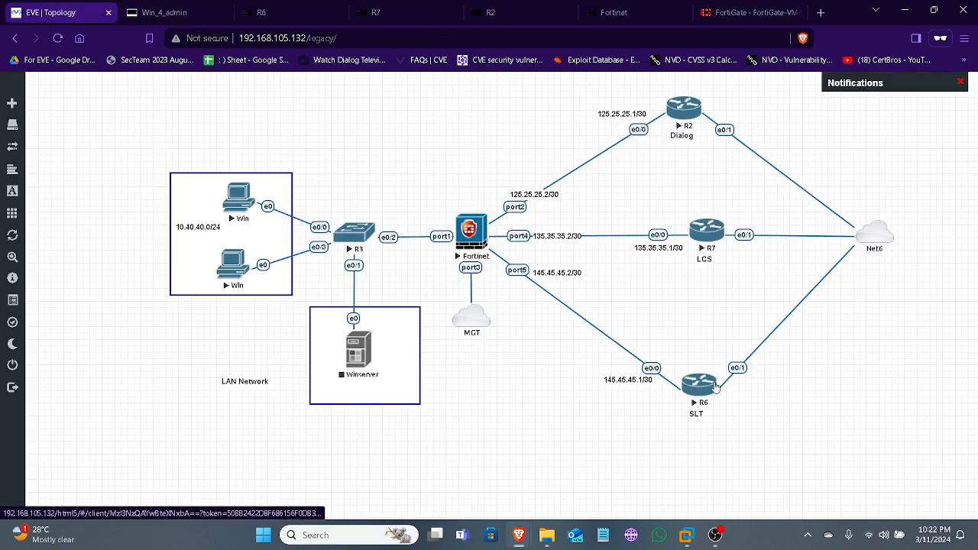
{"action": "left_click", "coordinate": [155, 19]}
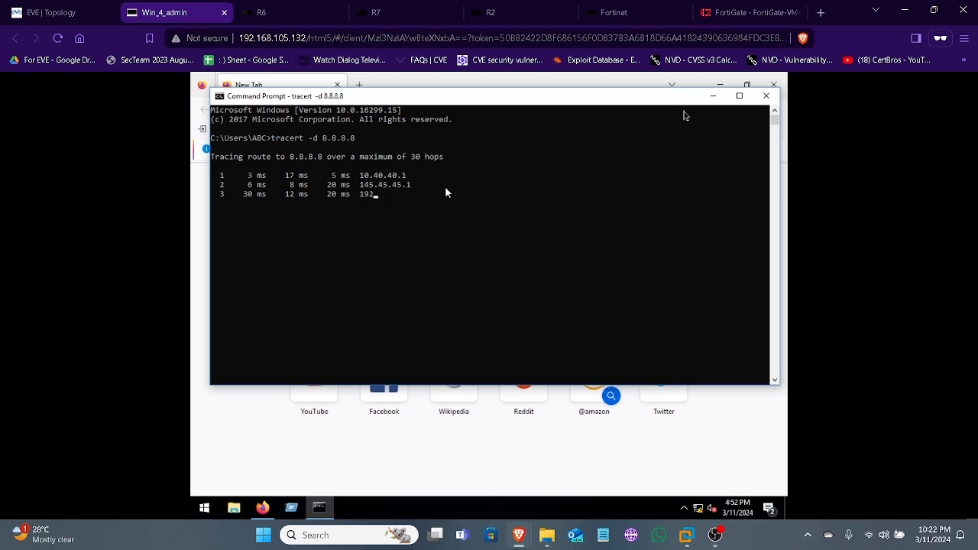
{"action": "key", "text": "ctrl+c"}
{"action": "left_click", "coordinate": [766, 96]}
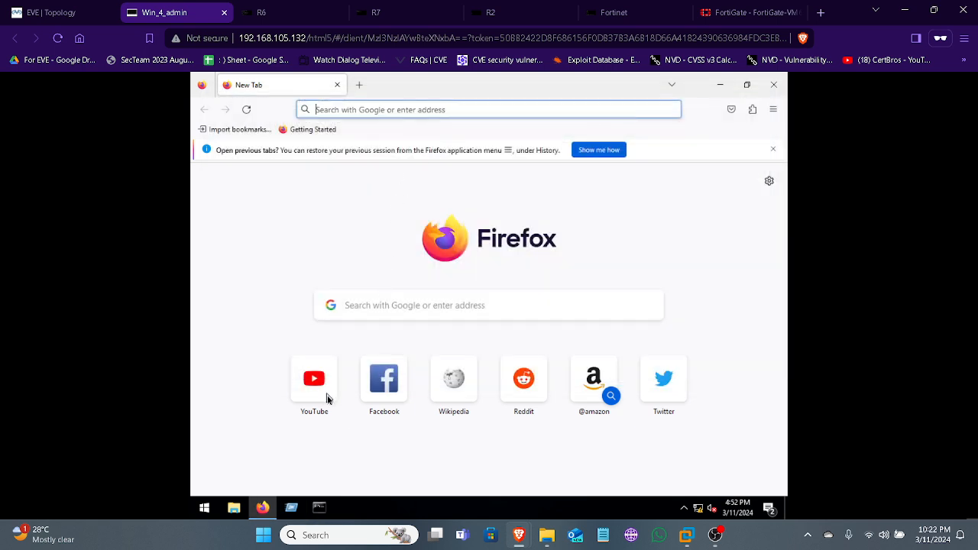
Load YouTube in the client's Firefox, switch to FortiGate, and inspect the members of the virtual-wan-link SD-WAN zone
{"action": "left_click", "coordinate": [320, 390]}
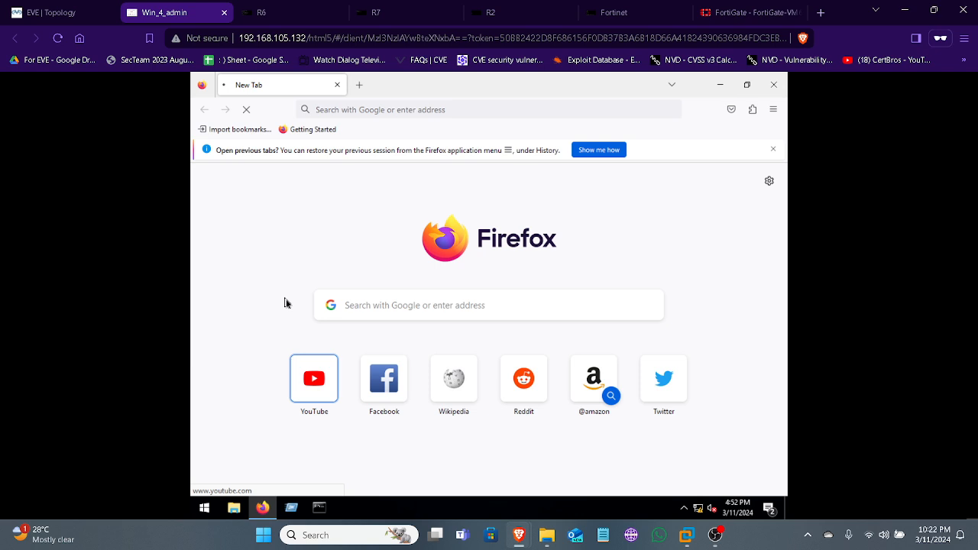
{"action": "left_click", "coordinate": [735, 13]}
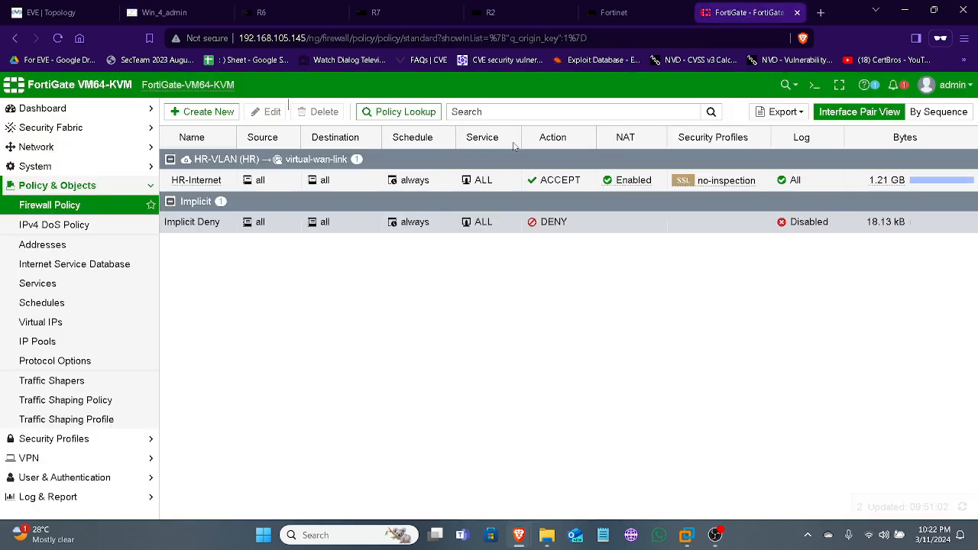
{"action": "left_click", "coordinate": [86, 148]}
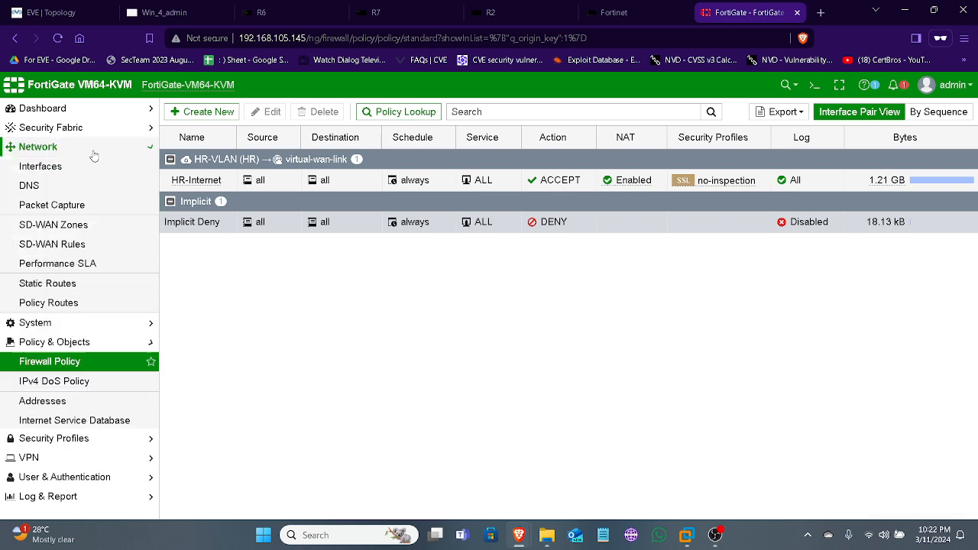
{"action": "left_click", "coordinate": [84, 226]}
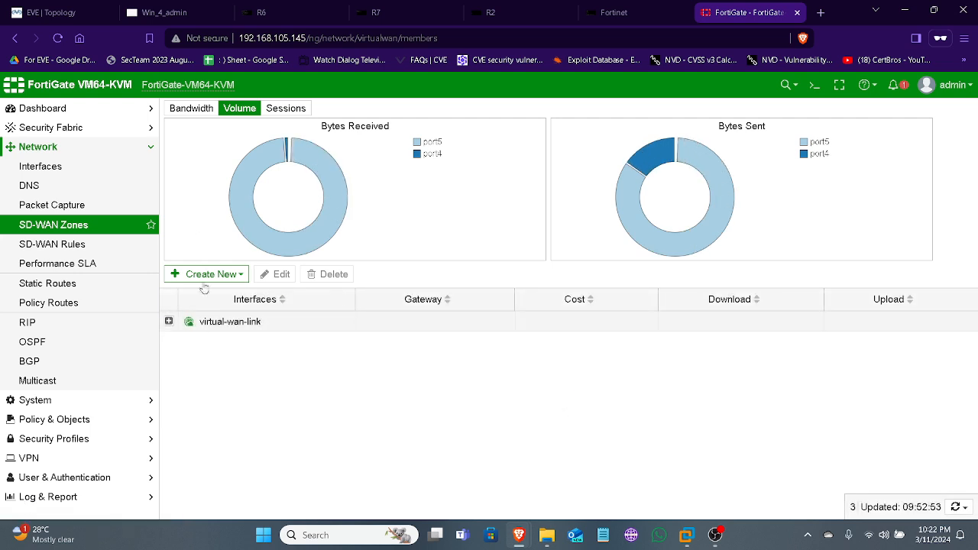
{"action": "left_click", "coordinate": [169, 321]}
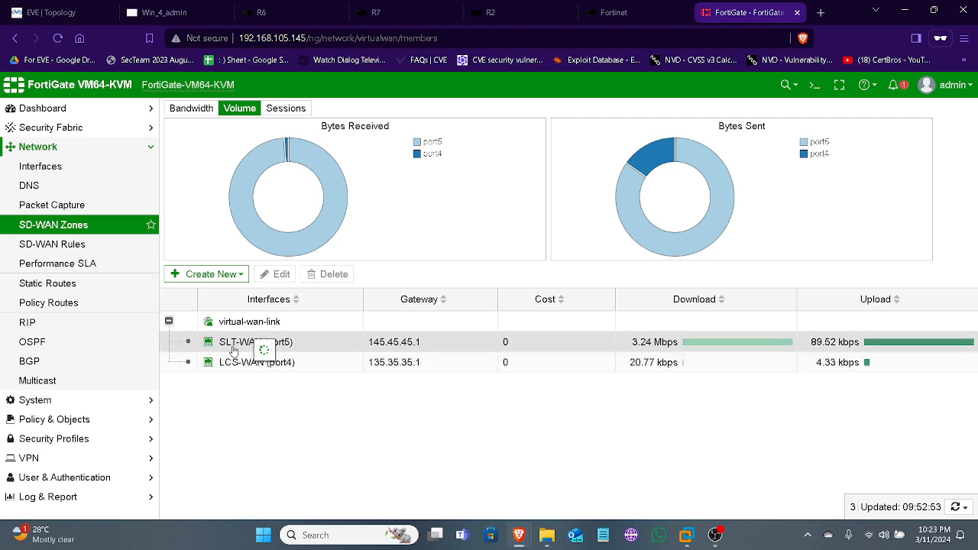
{"action": "left_click", "coordinate": [61, 12]}
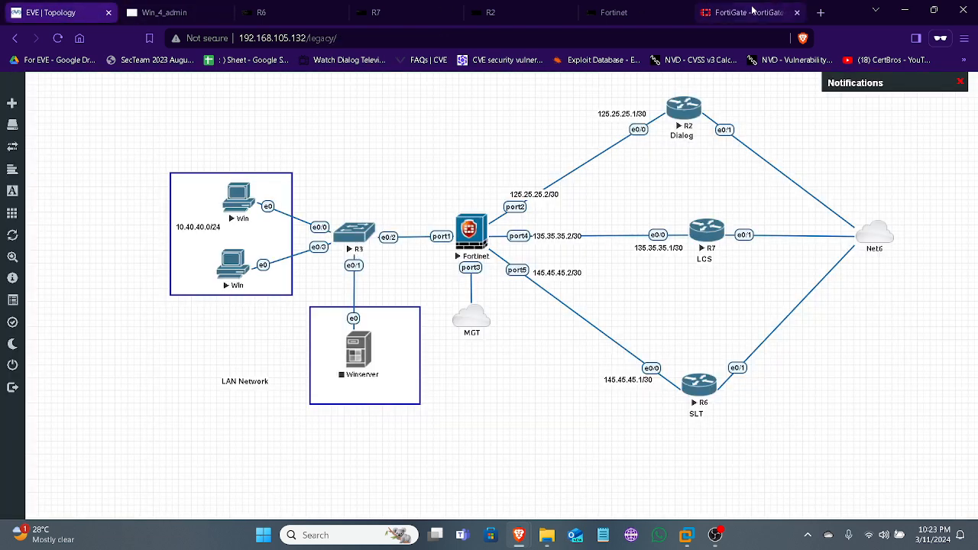
{"action": "left_click", "coordinate": [752, 12]}
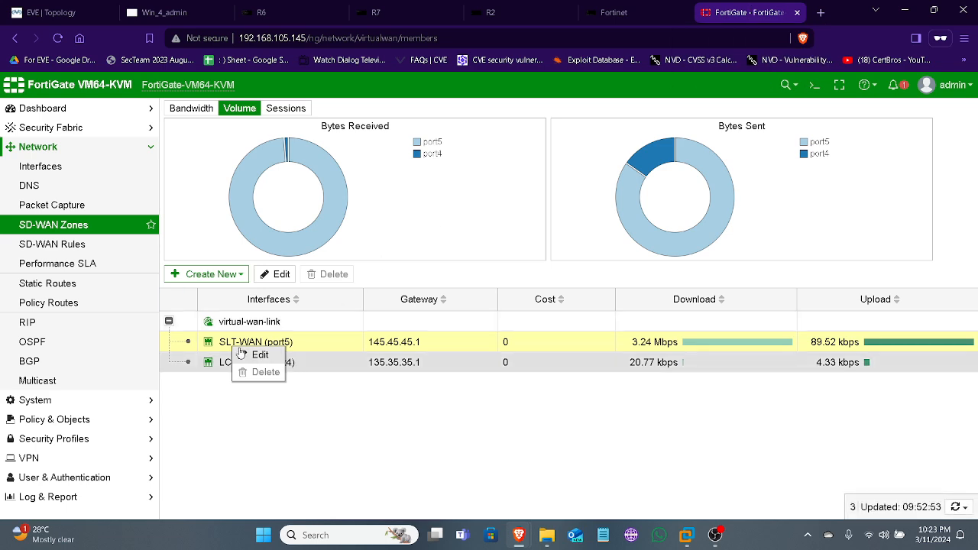
{"action": "mouse_move", "coordinate": [229, 349]}
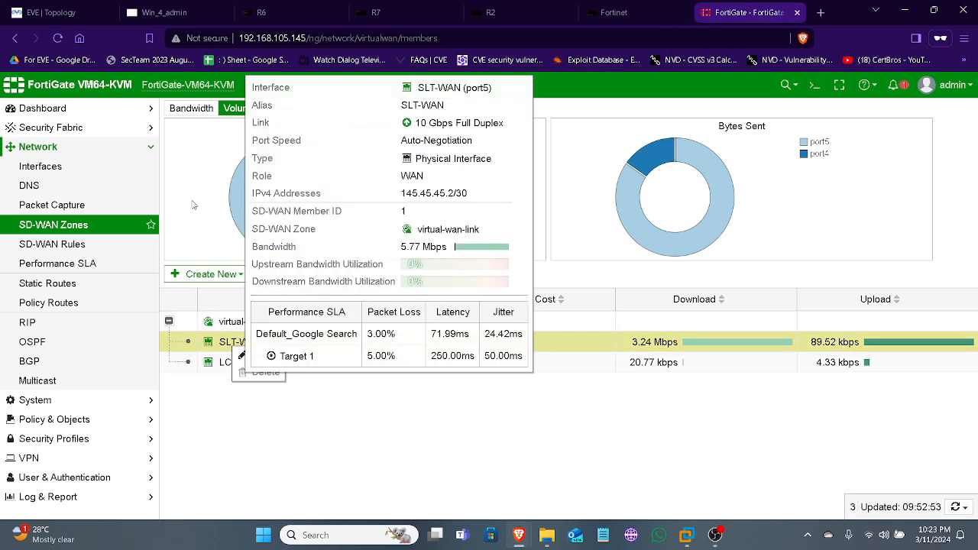
Disable the SLT-WAN (port5) physical interface on the FortiGate
{"action": "left_click", "coordinate": [120, 166]}
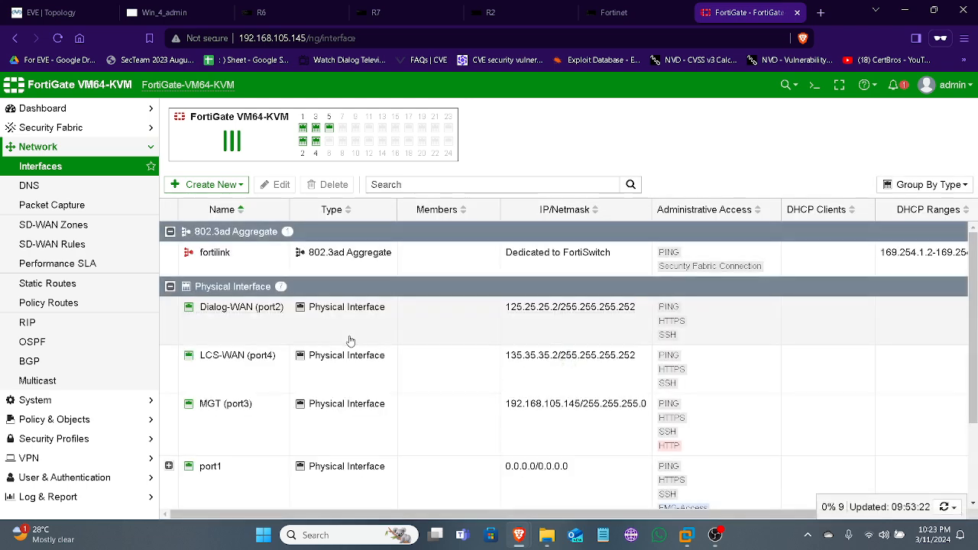
{"action": "scroll", "coordinate": [350, 340], "scroll_direction": "down", "scroll_amount": 3}
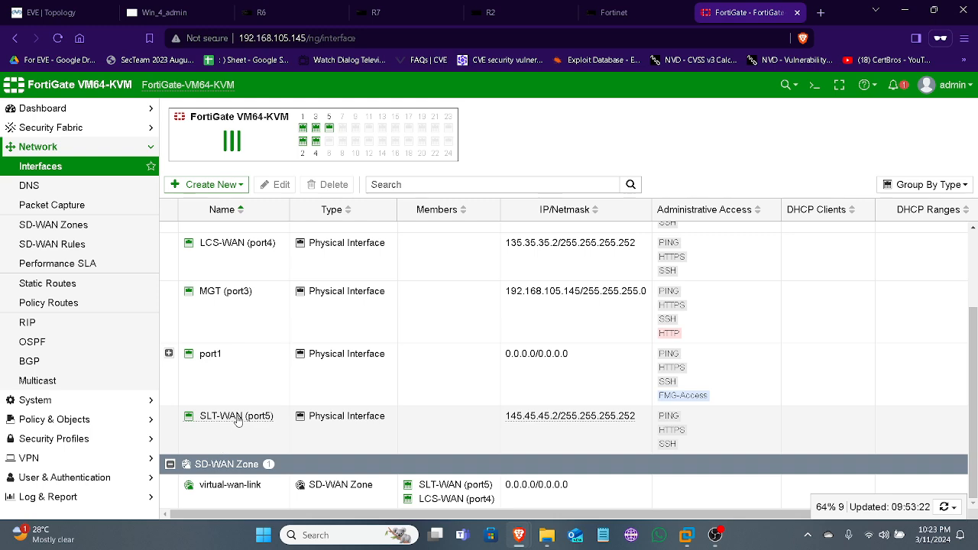
{"action": "right_click", "coordinate": [237, 420]}
{"action": "mouse_move", "coordinate": [260, 424]}
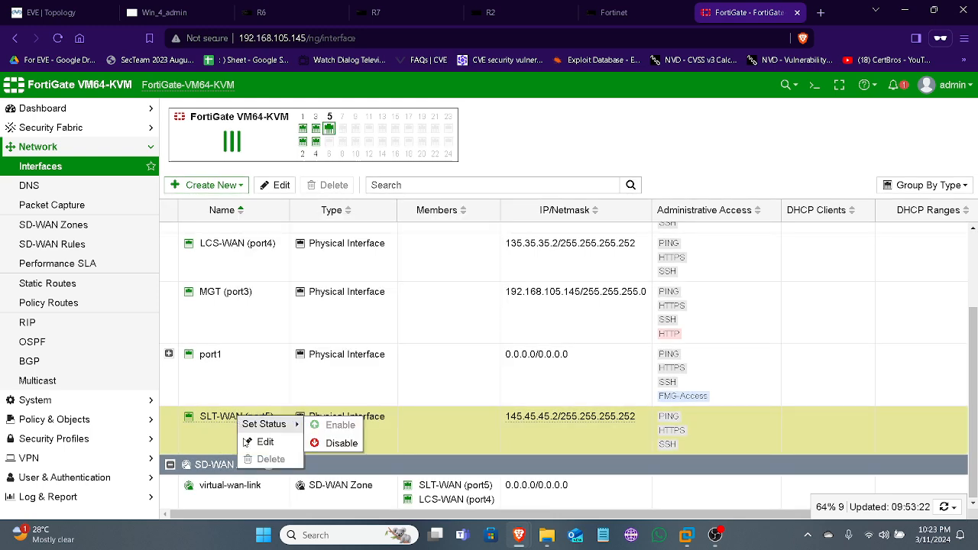
{"action": "left_click", "coordinate": [340, 442]}
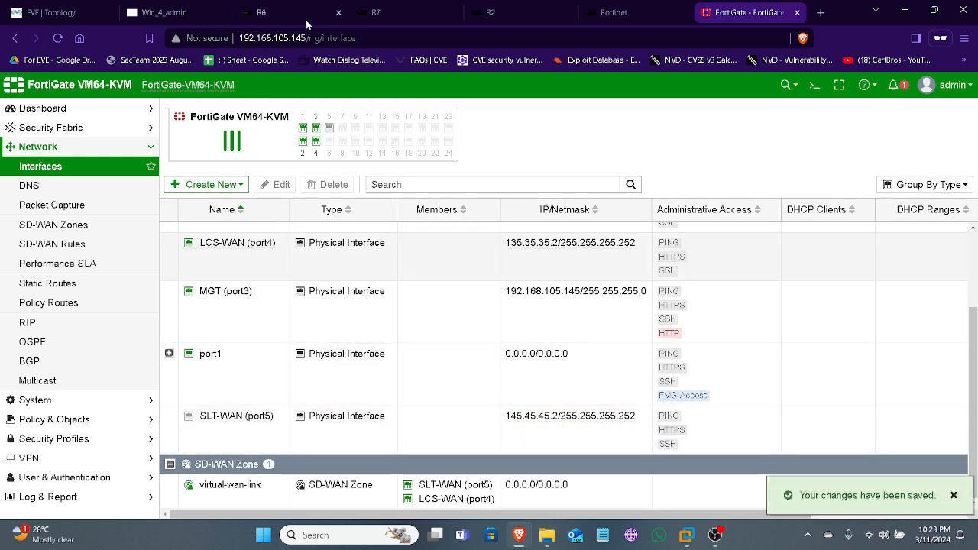
Switch to the Windows client's console, open a new Command Prompt and ping 8.8.8.8
{"action": "left_click", "coordinate": [163, 13]}
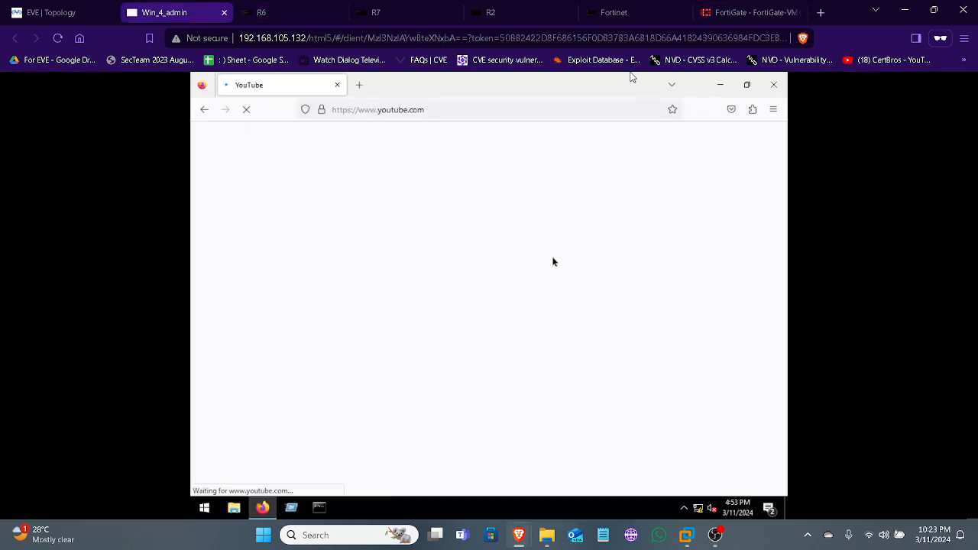
{"action": "left_click", "coordinate": [331, 506]}
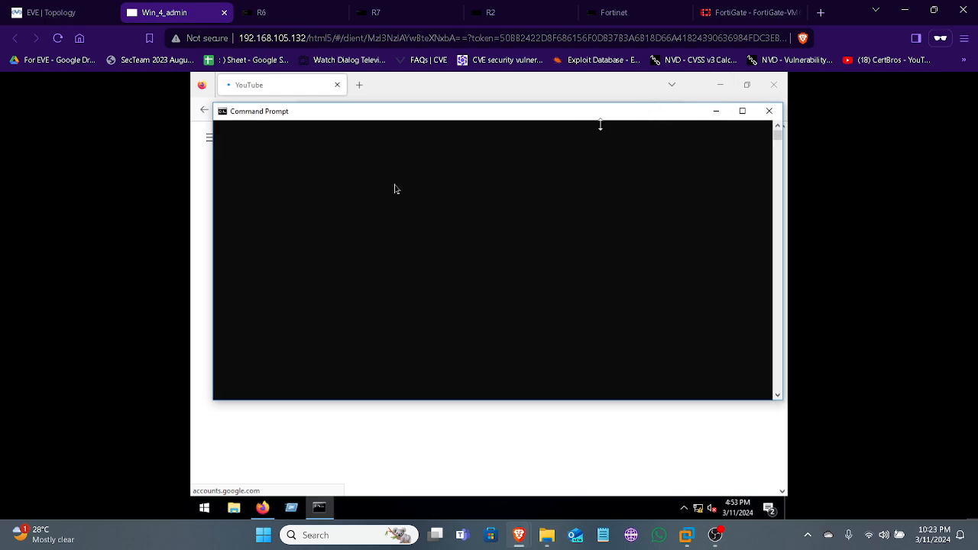
{"action": "left_click", "coordinate": [411, 149]}
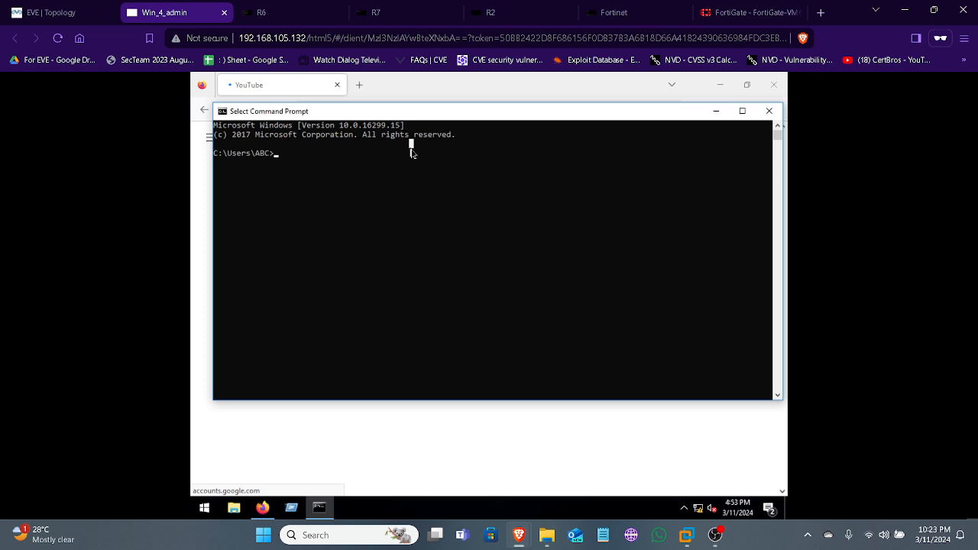
{"action": "type", "text": "ping 8."}
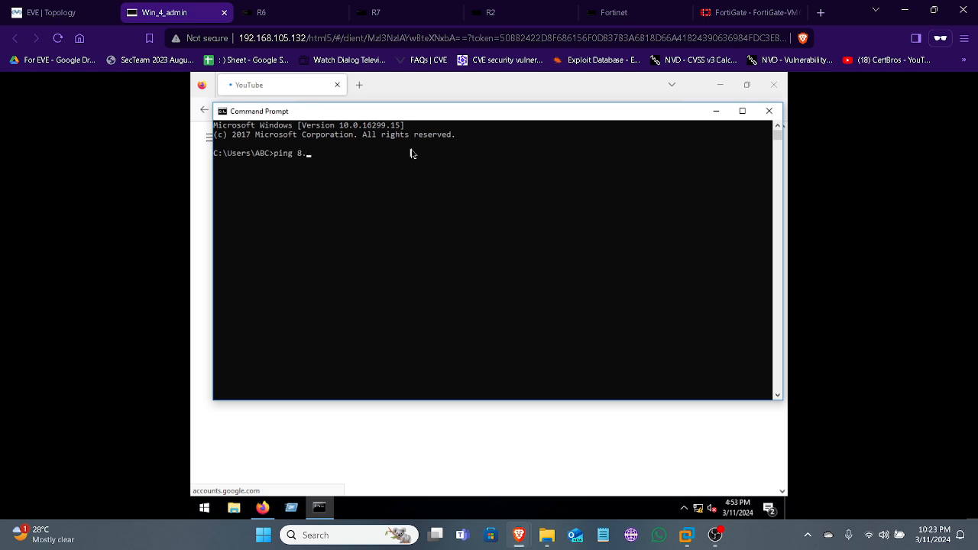
{"action": "type", "text": "8.8.8"}
{"action": "key", "text": "Return"}
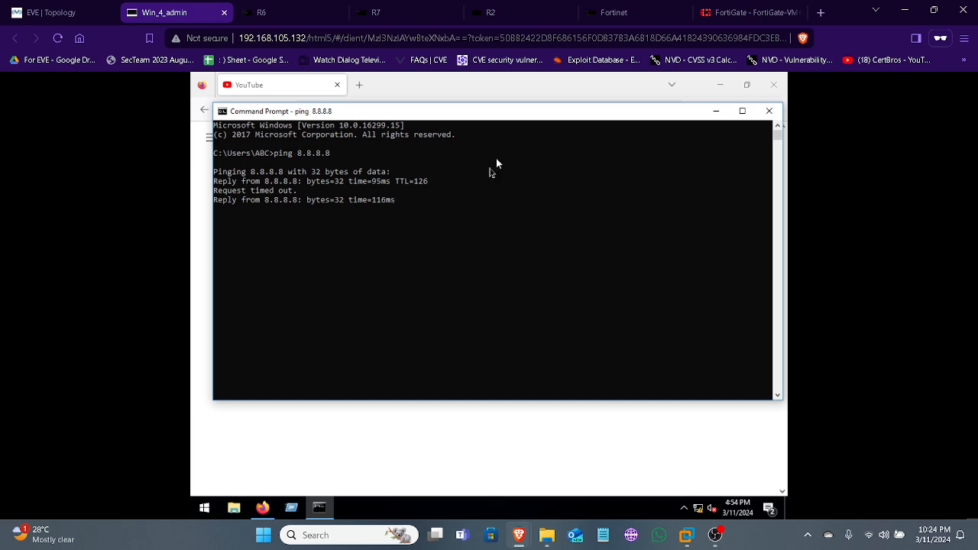
Close Firefox on the Windows client and stop the running ping
{"action": "left_click", "coordinate": [778, 86]}
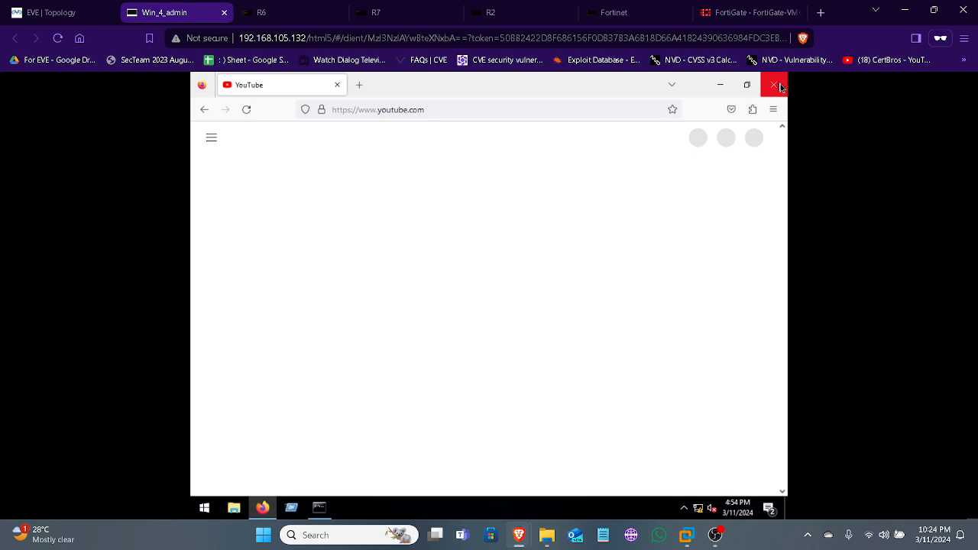
{"action": "left_click", "coordinate": [778, 86]}
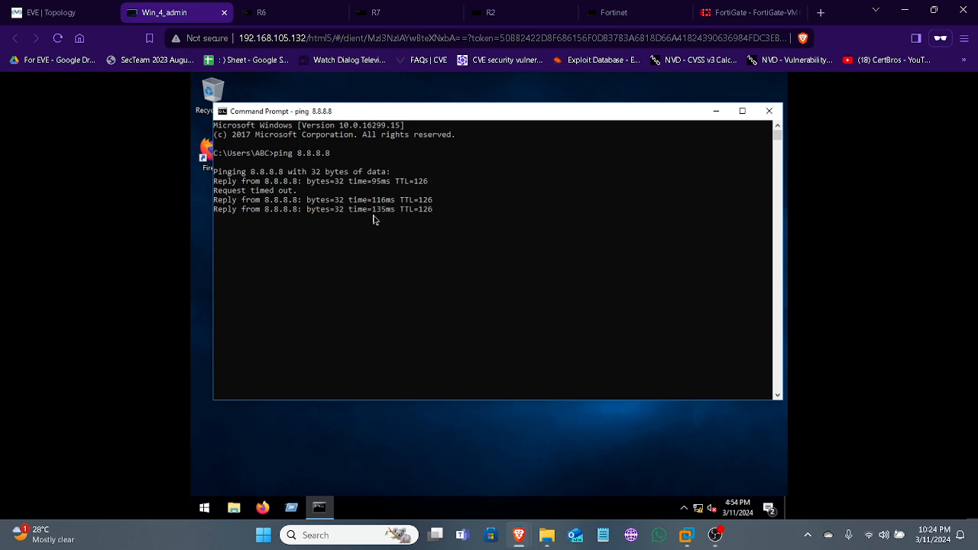
{"action": "key", "text": "ctrl+c"}
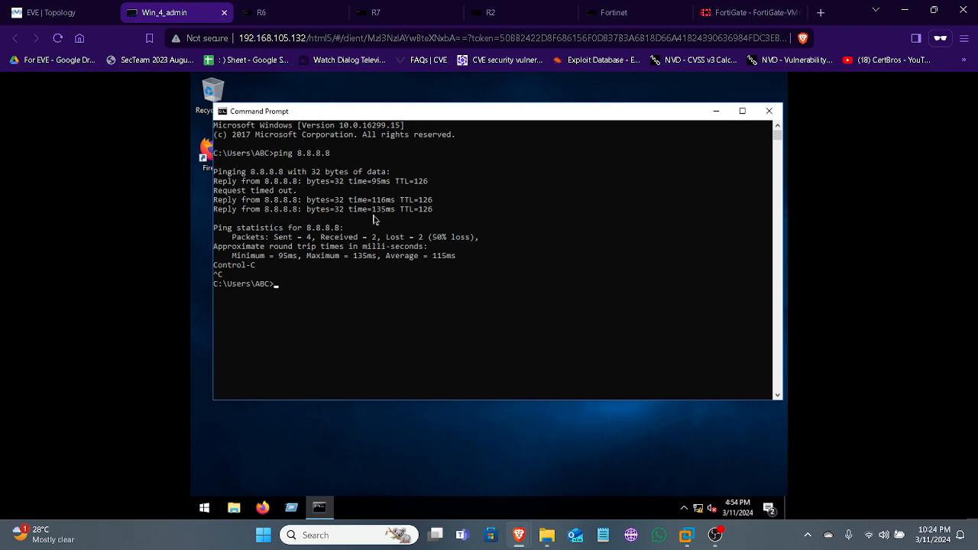
Run tracert -d 8.8.8.8 on the Windows client and compare its hops with the EVE topology
{"action": "type", "text": "tracert 8.8.8.8"}
{"action": "key", "text": "Return"}
{"action": "key", "text": "ctrl+c"}
{"action": "type", "text": "tracert"}
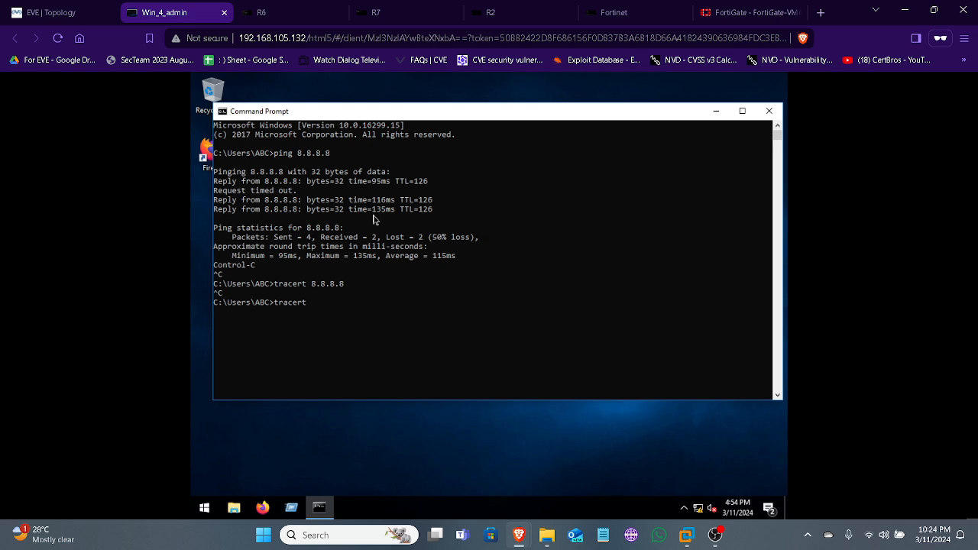
{"action": "type", "text": " -d 8.8.8.8"}
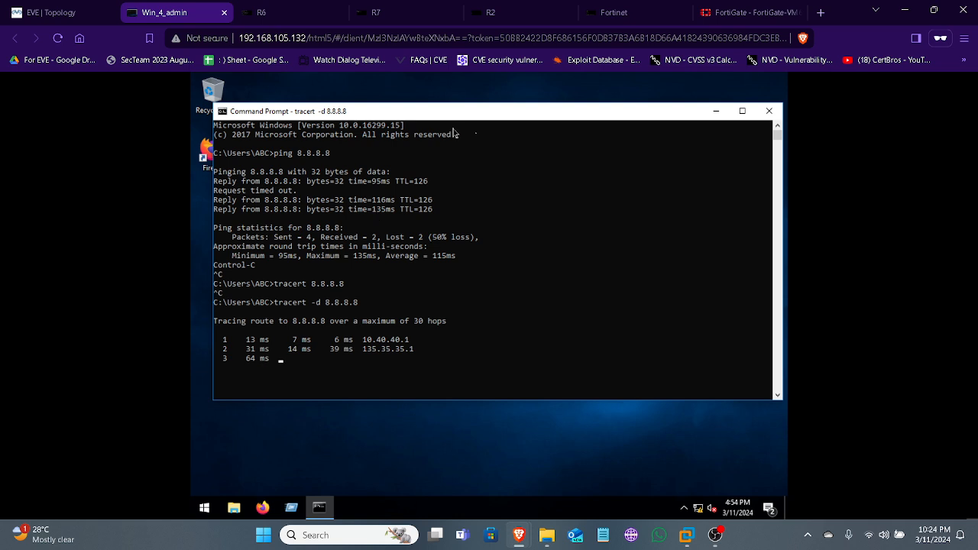
{"action": "left_click", "coordinate": [51, 14]}
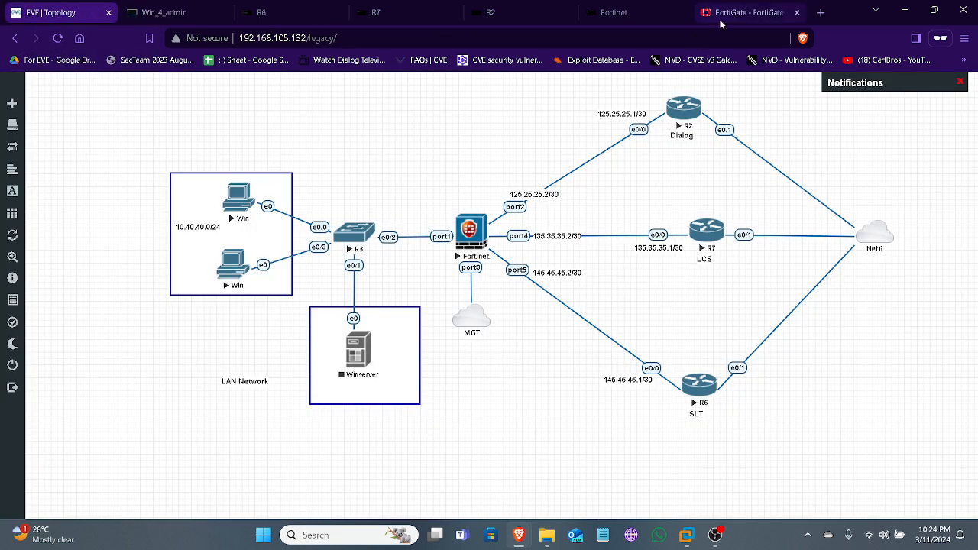
Switch to FortiGate, refresh the Forward Traffic log, and look at the EVE topology again
{"action": "left_click", "coordinate": [745, 13]}
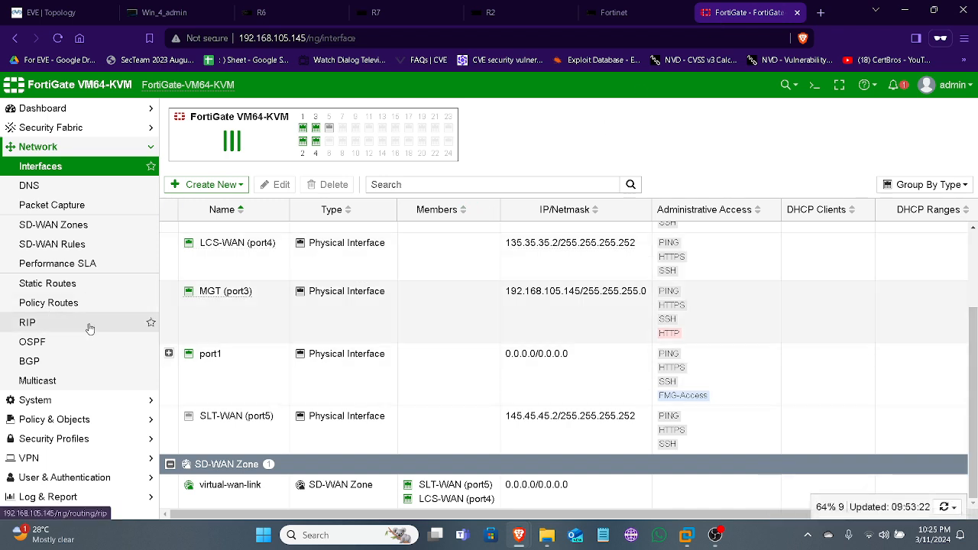
{"action": "left_click", "coordinate": [57, 496]}
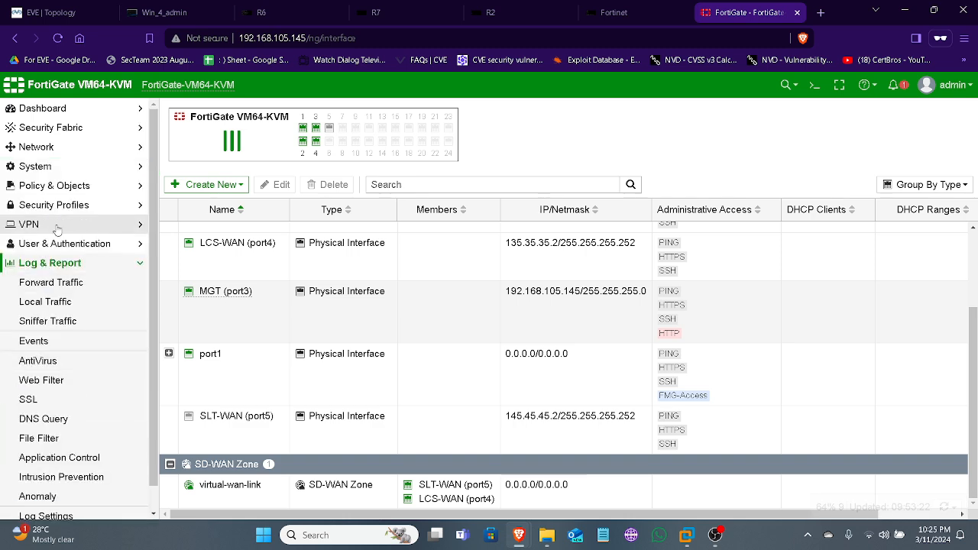
{"action": "left_click", "coordinate": [65, 280]}
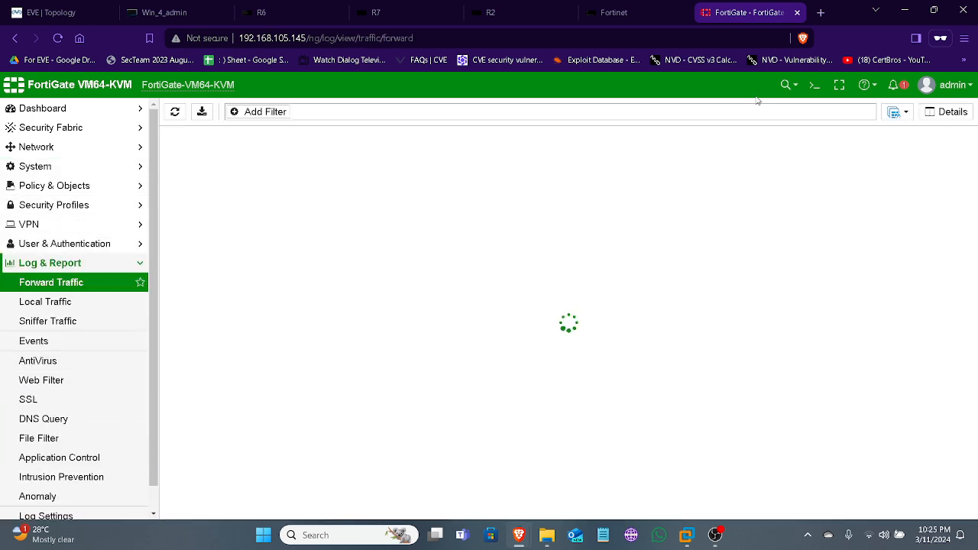
{"action": "left_click", "coordinate": [175, 113]}
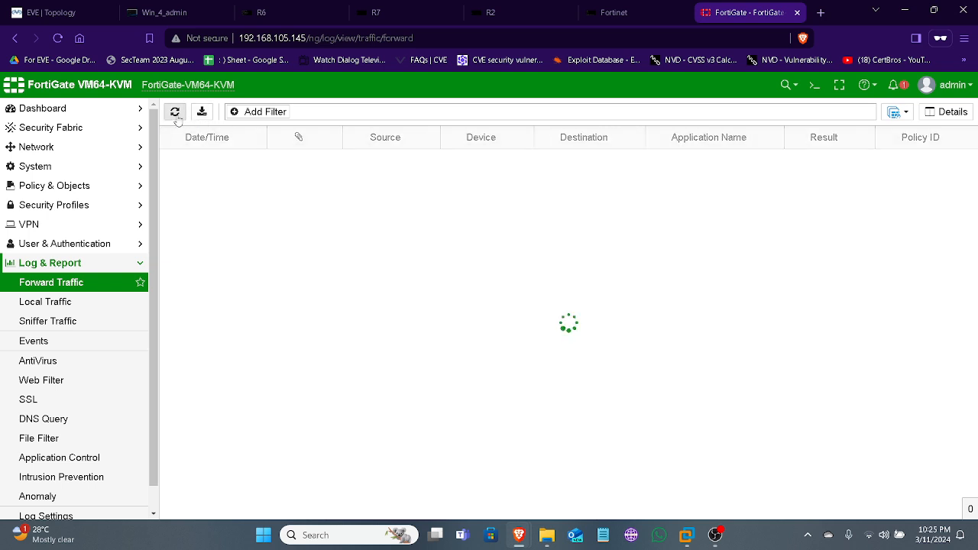
{"action": "left_click", "coordinate": [57, 11]}
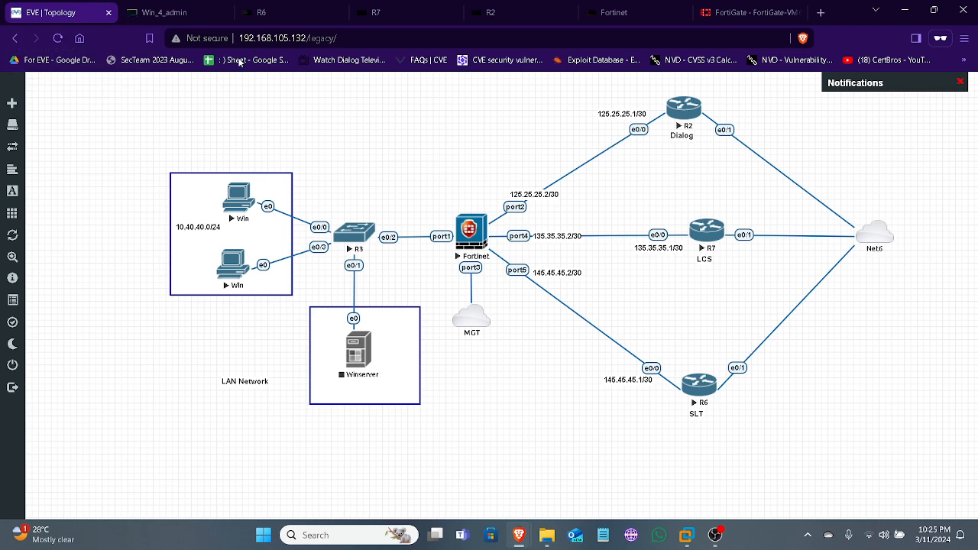
Inspect member traffic in FortiGate's SD-WAN Zones and the members selected by the SD-WAN Rules, checking them against the EVE topology
{"action": "left_click", "coordinate": [737, 12]}
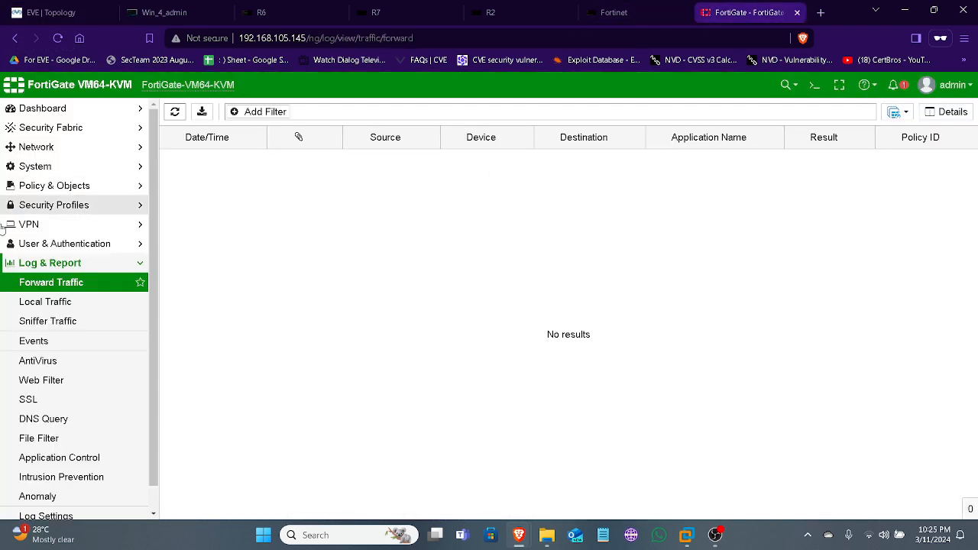
{"action": "left_click", "coordinate": [69, 147]}
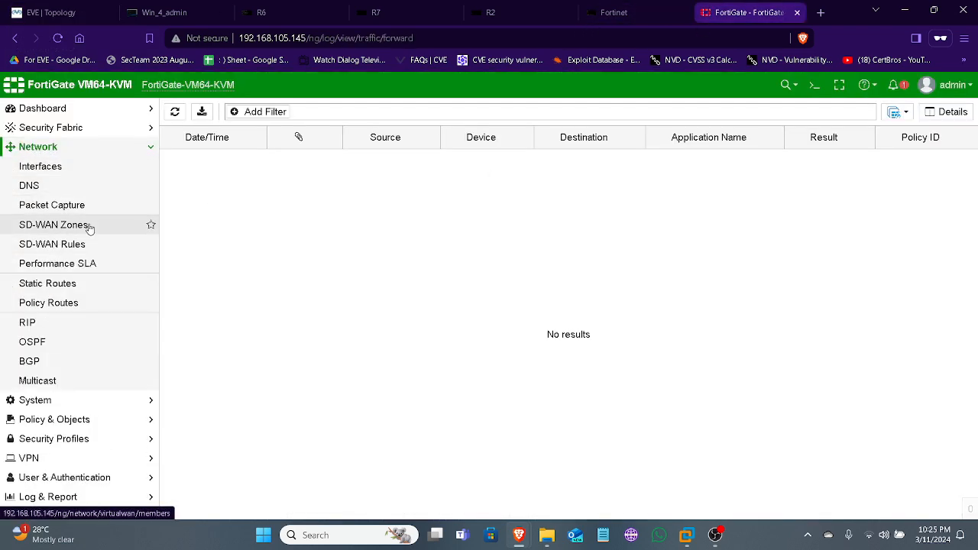
{"action": "left_click", "coordinate": [90, 226]}
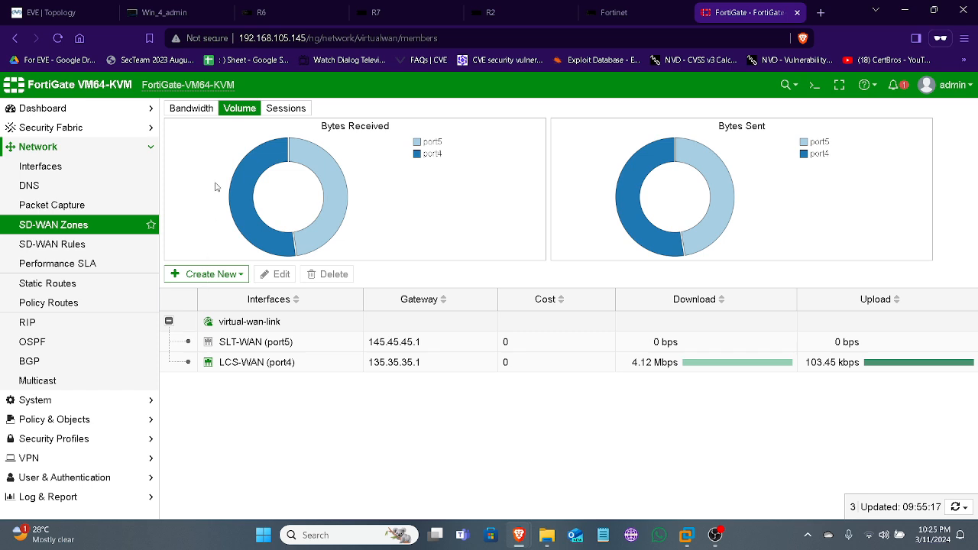
{"action": "left_click", "coordinate": [94, 244]}
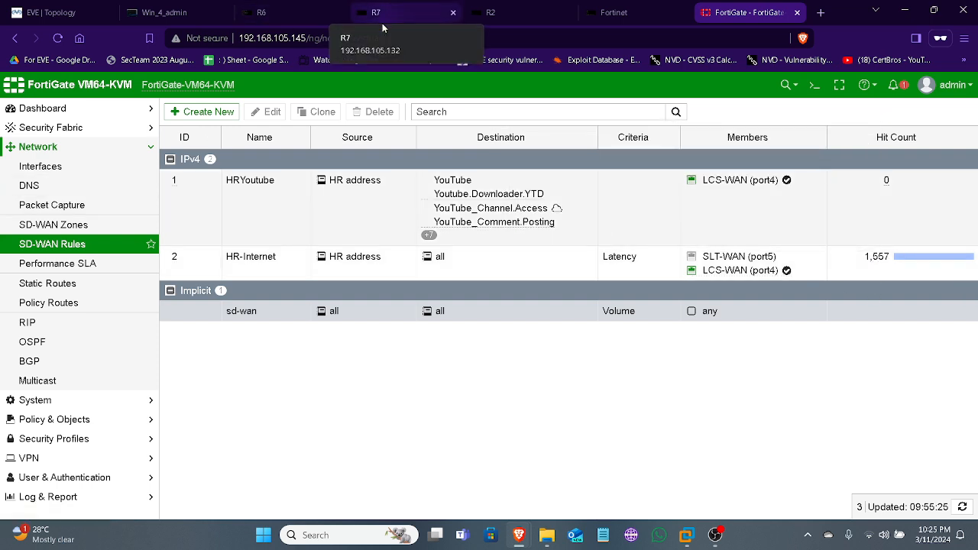
{"action": "left_click", "coordinate": [46, 13]}
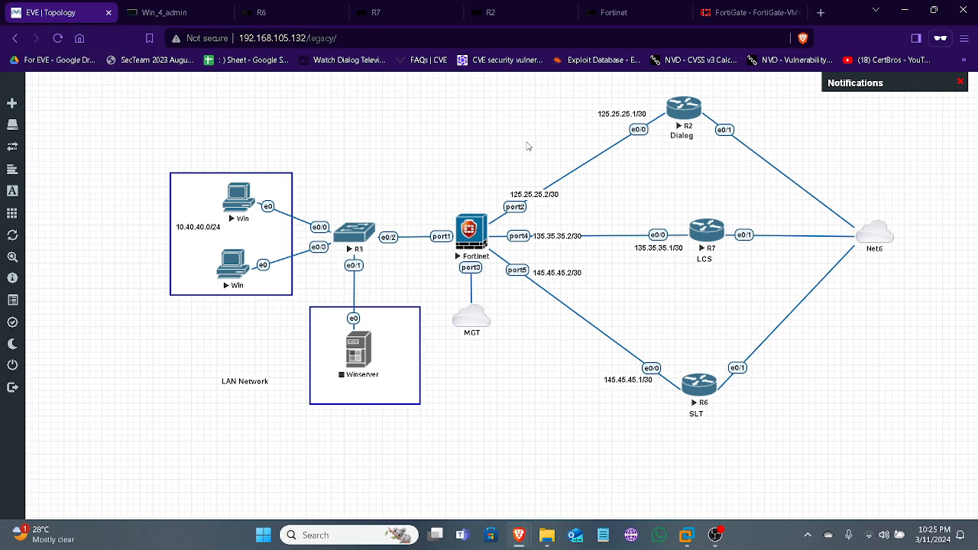